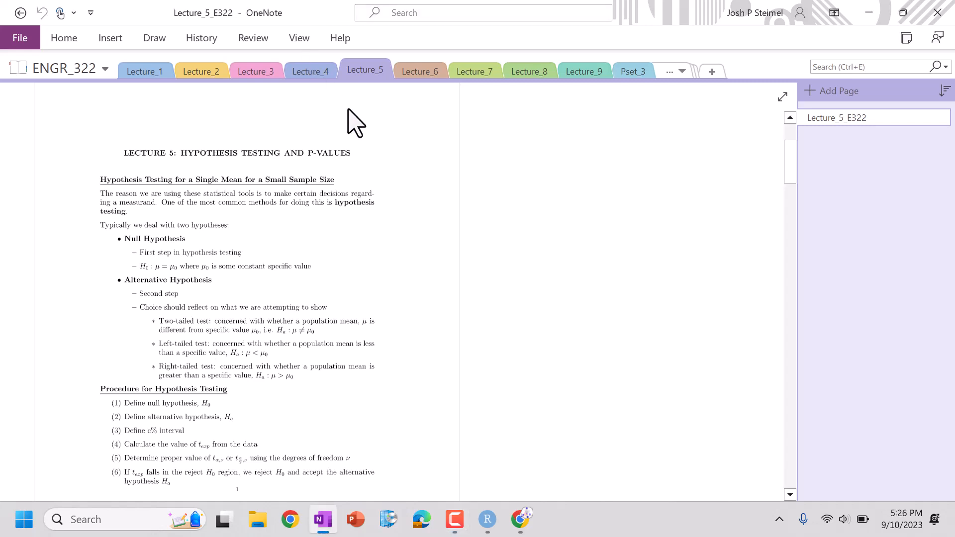
{"action": "scroll", "coordinate": [354, 124], "scroll_direction": "up", "scroll_amount": 1}
{"action": "scroll", "coordinate": [354, 124], "scroll_direction": "up", "scroll_amount": 1}
{"action": "scroll", "coordinate": [355, 123], "scroll_direction": "up", "scroll_amount": 1}
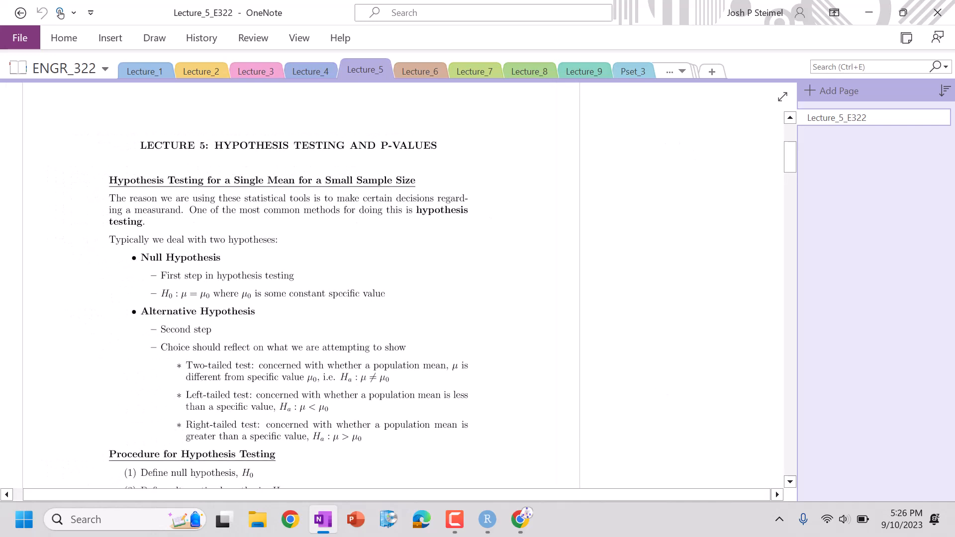
Circle the lecture title, the single-mean heading and the phrase 'hypothesis testing' in red ink.
{"action": "mouse_move", "coordinate": [437, 139]}
{"action": "left_mouse_down"}
{"action": "mouse_move", "coordinate": [321, 112]}
{"action": "mouse_move", "coordinate": [108, 138]}
{"action": "mouse_move", "coordinate": [387, 120]}
{"action": "left_mouse_up"}
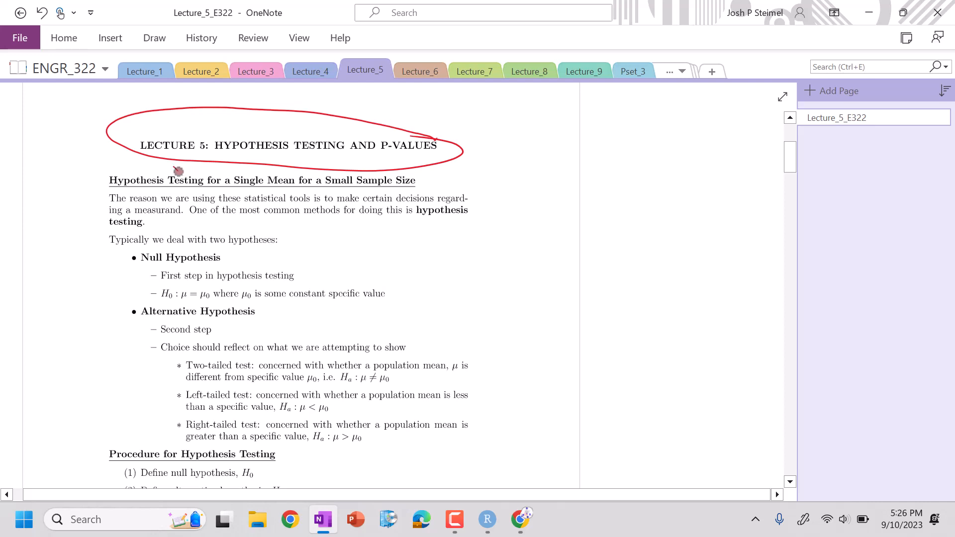
{"action": "mouse_move", "coordinate": [187, 171]}
{"action": "left_mouse_down"}
{"action": "mouse_move", "coordinate": [97, 173]}
{"action": "mouse_move", "coordinate": [187, 193]}
{"action": "mouse_move", "coordinate": [422, 182]}
{"action": "mouse_move", "coordinate": [130, 165]}
{"action": "left_mouse_up"}
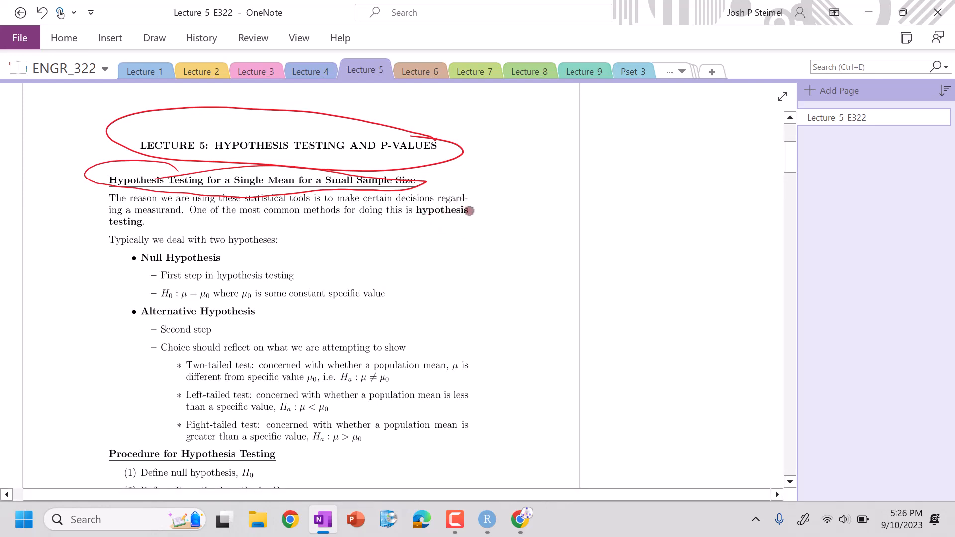
{"action": "mouse_move", "coordinate": [468, 198]}
{"action": "left_mouse_down"}
{"action": "mouse_move", "coordinate": [415, 203]}
{"action": "mouse_move", "coordinate": [479, 209]}
{"action": "left_mouse_up"}
{"action": "left_click_drag", "start_coordinate": [154, 217], "coordinate": [107, 200]}
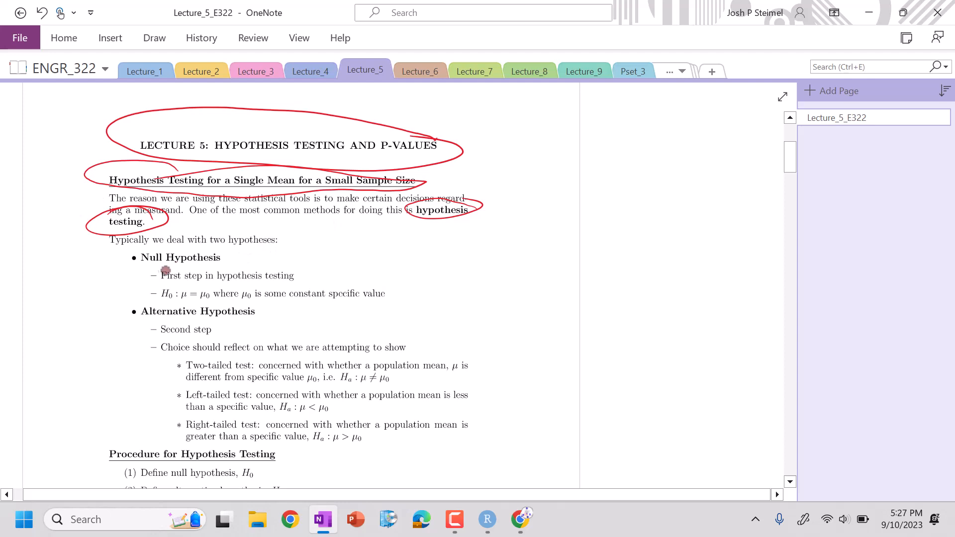
Underline Null Hypothesis, the H0 formula and Alternative Hypothesis in red ink.
{"action": "left_click_drag", "start_coordinate": [134, 262], "coordinate": [220, 267]}
{"action": "left_click_drag", "start_coordinate": [163, 299], "coordinate": [376, 295]}
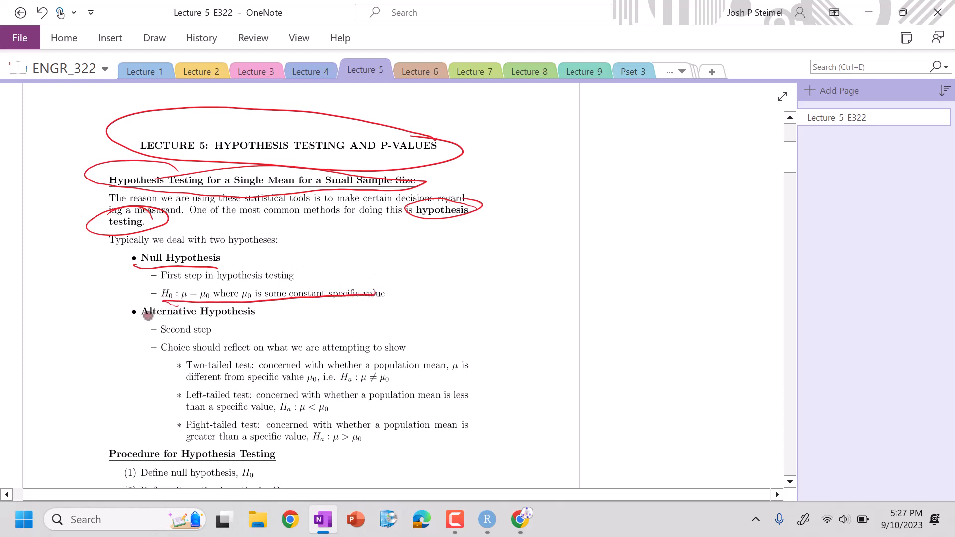
{"action": "left_click_drag", "start_coordinate": [144, 313], "coordinate": [238, 320]}
{"action": "scroll", "coordinate": [259, 313], "scroll_direction": "down", "scroll_amount": 3}
{"action": "scroll", "coordinate": [260, 312], "scroll_direction": "down", "scroll_amount": 3}
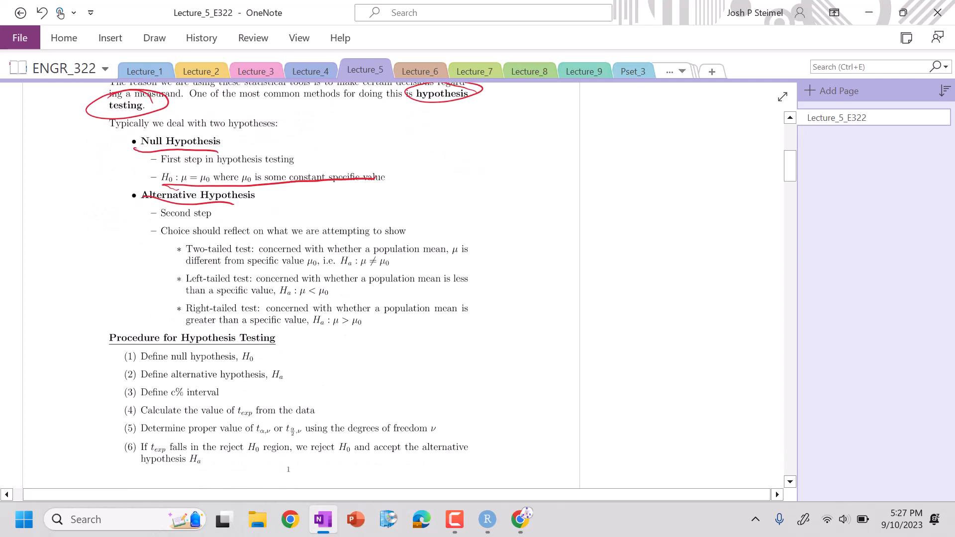
{"action": "scroll", "coordinate": [260, 313], "scroll_direction": "down", "scroll_amount": 3}
{"action": "scroll", "coordinate": [259, 312], "scroll_direction": "down", "scroll_amount": 3}
{"action": "scroll", "coordinate": [259, 313], "scroll_direction": "down", "scroll_amount": 3}
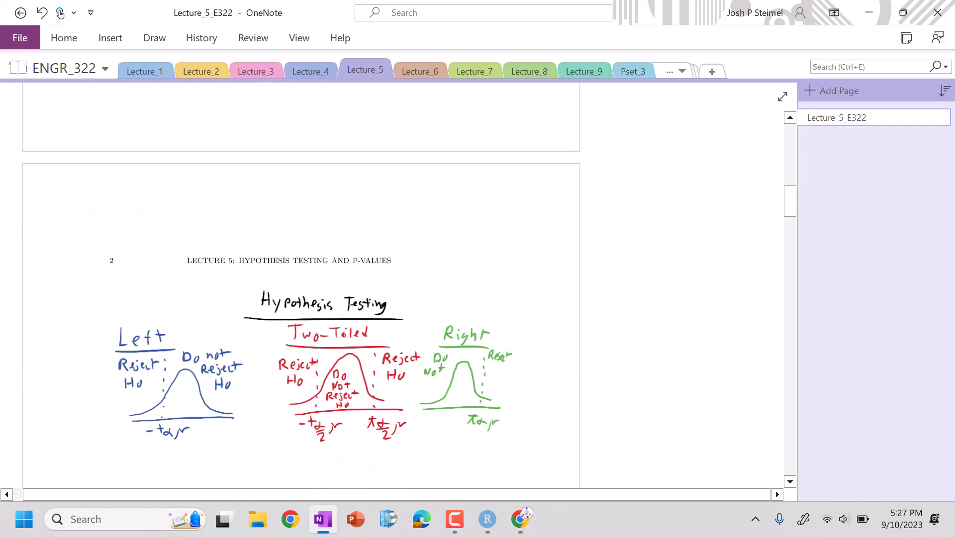
Underline the Left, Two-Tailed and Right diagram labels, circling Right and marking above it and Left.
{"action": "left_click_drag", "start_coordinate": [308, 348], "coordinate": [365, 344]}
{"action": "left_click_drag", "start_coordinate": [124, 348], "coordinate": [176, 345]}
{"action": "left_click_drag", "start_coordinate": [451, 345], "coordinate": [488, 342]}
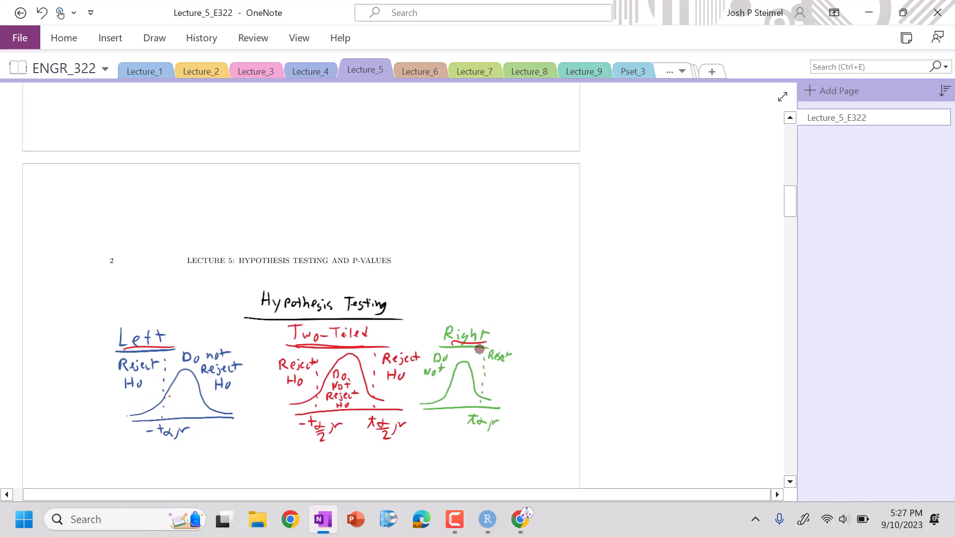
{"action": "left_click_drag", "start_coordinate": [505, 323], "coordinate": [493, 317]}
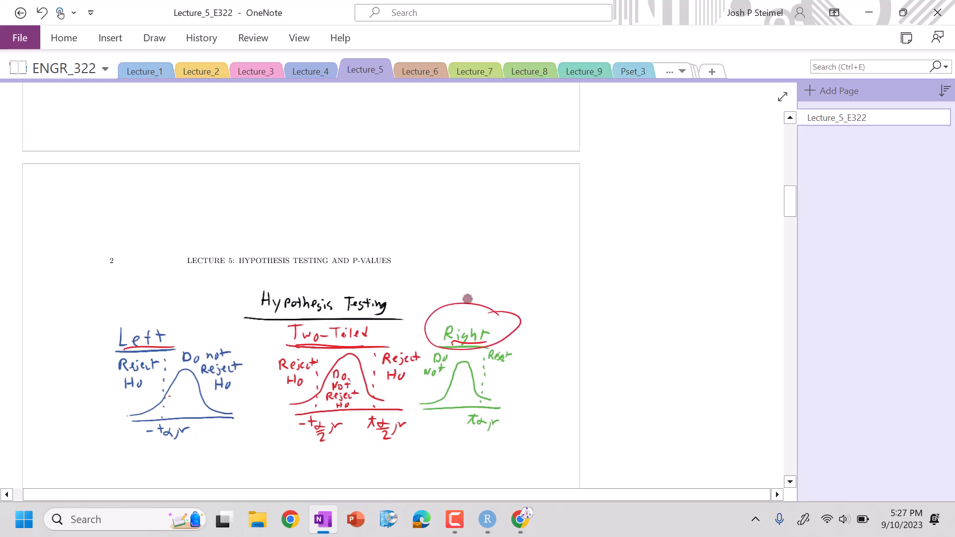
{"action": "left_click_drag", "start_coordinate": [450, 281], "coordinate": [473, 303]}
{"action": "left_click_drag", "start_coordinate": [172, 299], "coordinate": [171, 318]}
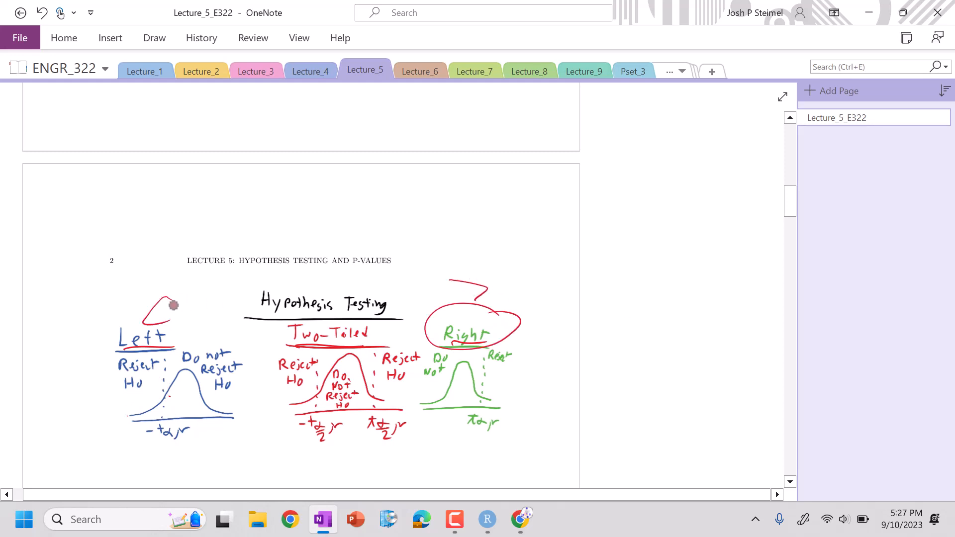
{"action": "scroll", "coordinate": [299, 298], "scroll_direction": "up", "scroll_amount": 5}
{"action": "scroll", "coordinate": [299, 298], "scroll_direction": "up", "scroll_amount": 5}
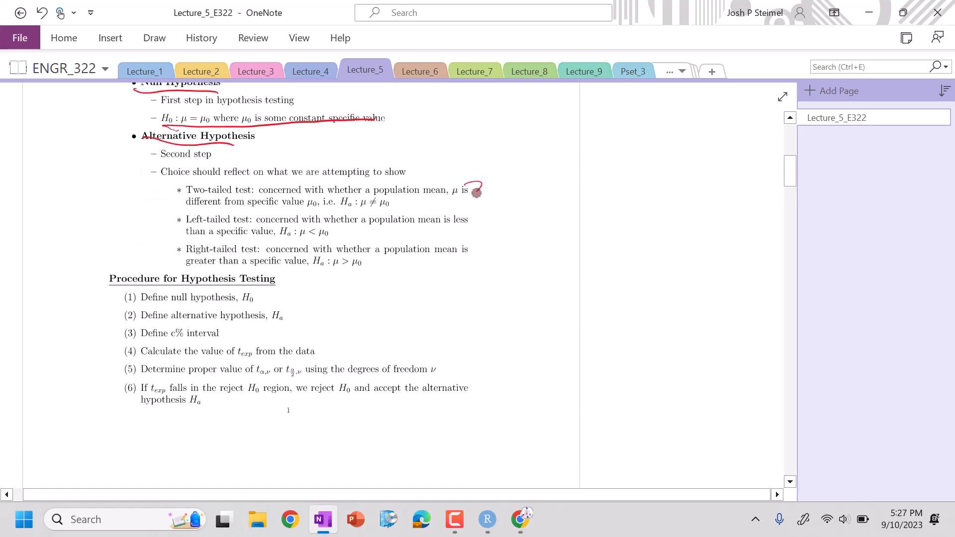
Bracket the two-tailed description and underline the two-, left- and right-tailed Ha formulas.
{"action": "left_click_drag", "start_coordinate": [466, 184], "coordinate": [471, 208]}
{"action": "left_click_drag", "start_coordinate": [340, 209], "coordinate": [396, 210]}
{"action": "left_click_drag", "start_coordinate": [301, 242], "coordinate": [335, 237]}
{"action": "left_click_drag", "start_coordinate": [334, 272], "coordinate": [363, 271]}
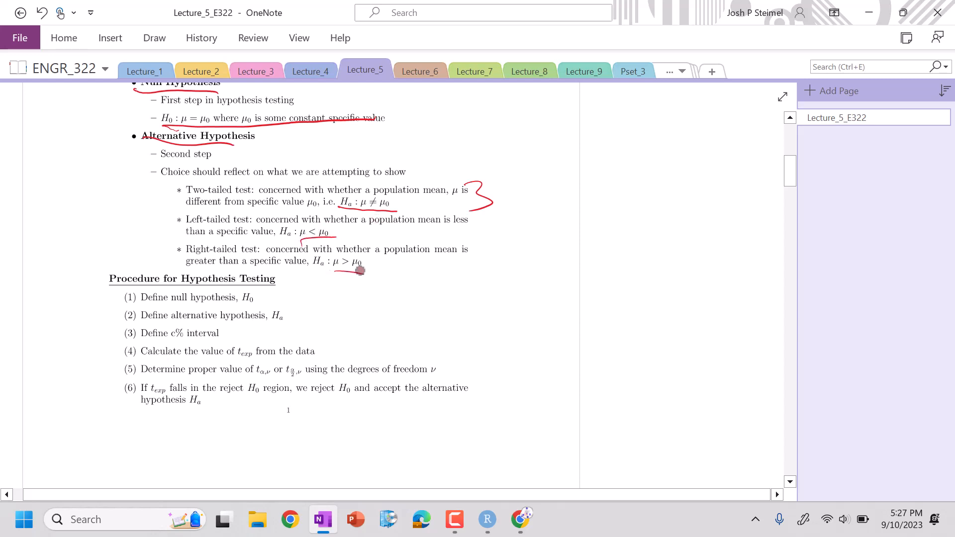
{"action": "scroll", "coordinate": [360, 270], "scroll_direction": "down", "scroll_amount": 2}
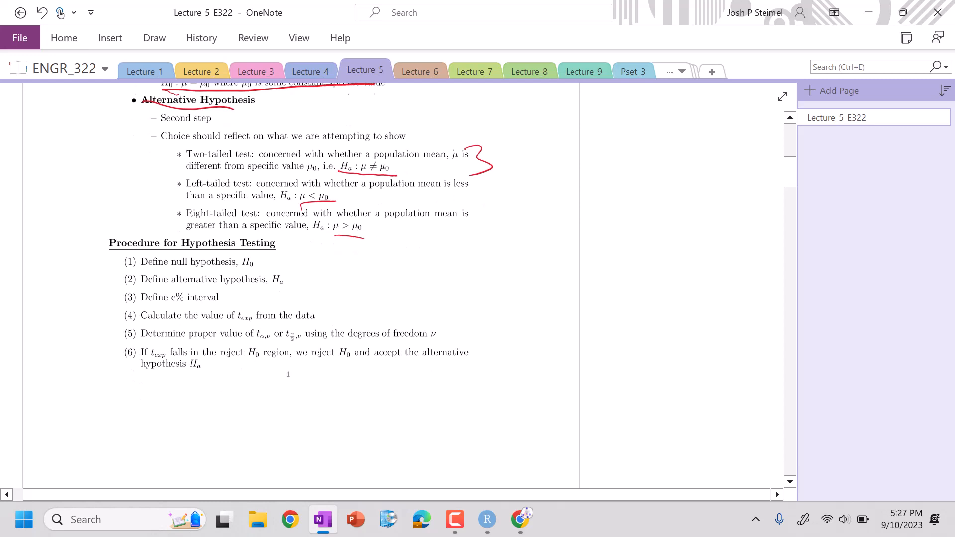
{"action": "scroll", "coordinate": [360, 269], "scroll_direction": "down", "scroll_amount": 2}
Circle the Procedure heading, mark steps 3–4 and underline t_exp and the critical t value.
{"action": "mouse_move", "coordinate": [275, 148]}
{"action": "left_mouse_down"}
{"action": "mouse_move", "coordinate": [217, 166]}
{"action": "mouse_move", "coordinate": [285, 150]}
{"action": "mouse_move", "coordinate": [291, 166]}
{"action": "mouse_move", "coordinate": [322, 185]}
{"action": "left_mouse_up"}
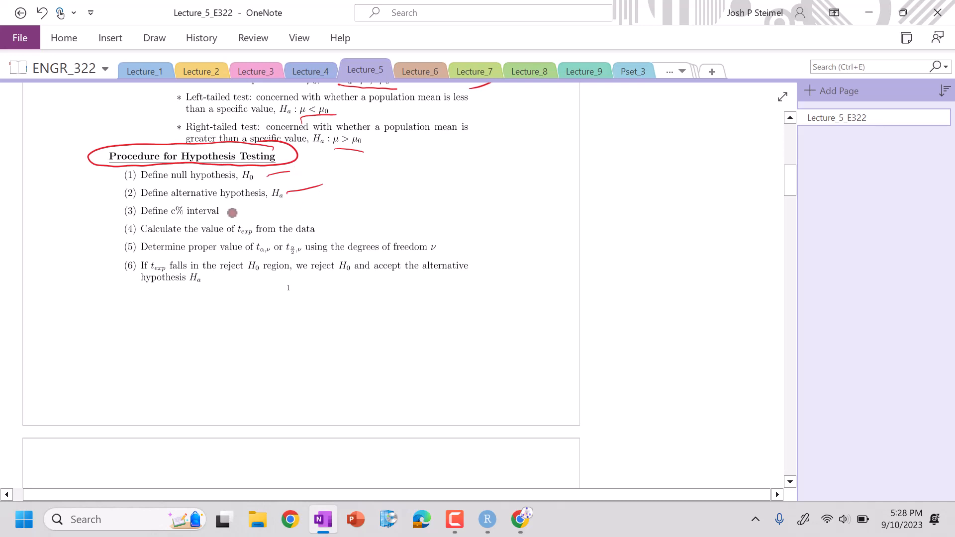
{"action": "left_click_drag", "start_coordinate": [225, 212], "coordinate": [237, 211]}
{"action": "left_click_drag", "start_coordinate": [316, 227], "coordinate": [337, 222]}
{"action": "left_click_drag", "start_coordinate": [246, 235], "coordinate": [232, 234]}
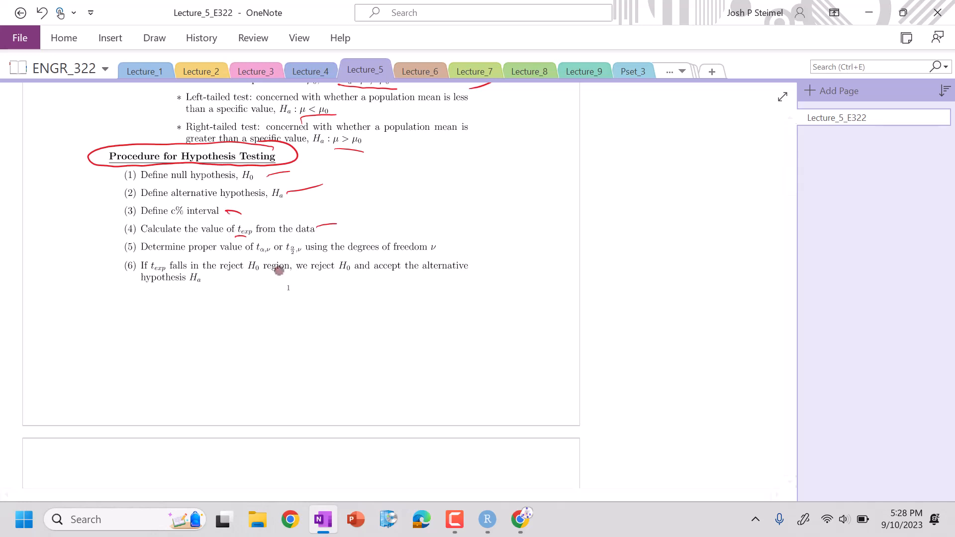
{"action": "left_click_drag", "start_coordinate": [256, 255], "coordinate": [302, 255]}
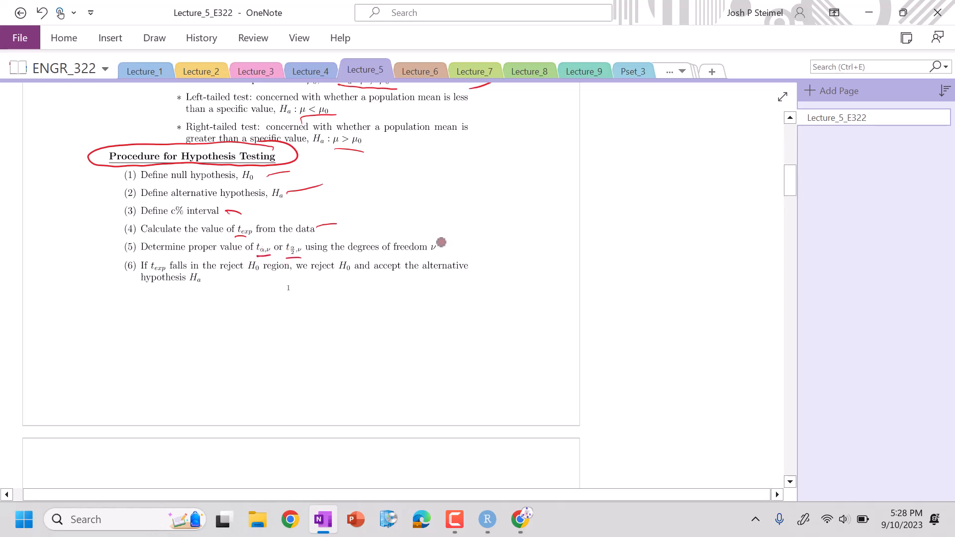
Circle ν in step 5, write ν = n − 1 beside it, and underline the step 6 terms.
{"action": "mouse_move", "coordinate": [446, 236]}
{"action": "left_mouse_down"}
{"action": "mouse_move", "coordinate": [436, 244]}
{"action": "mouse_move", "coordinate": [460, 254]}
{"action": "mouse_move", "coordinate": [478, 239]}
{"action": "left_mouse_up"}
{"action": "left_click_drag", "start_coordinate": [470, 247], "coordinate": [499, 245]}
{"action": "left_click_drag", "start_coordinate": [501, 243], "coordinate": [524, 251]}
{"action": "left_click_drag", "start_coordinate": [142, 281], "coordinate": [173, 279]}
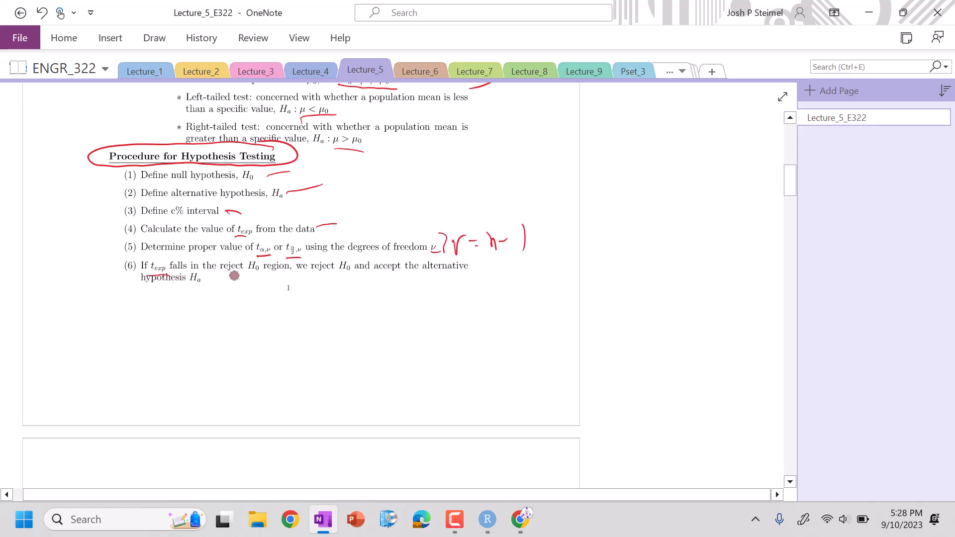
{"action": "left_click_drag", "start_coordinate": [244, 274], "coordinate": [340, 273]}
{"action": "scroll", "coordinate": [461, 264], "scroll_direction": "down", "scroll_amount": 3}
{"action": "scroll", "coordinate": [461, 265], "scroll_direction": "down", "scroll_amount": 8}
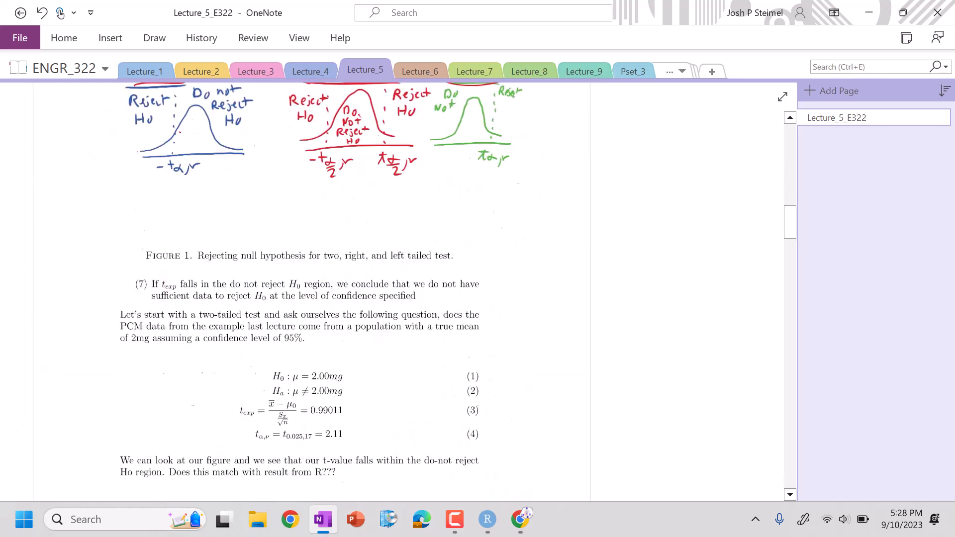
{"action": "scroll", "coordinate": [461, 264], "scroll_direction": "down", "scroll_amount": 3}
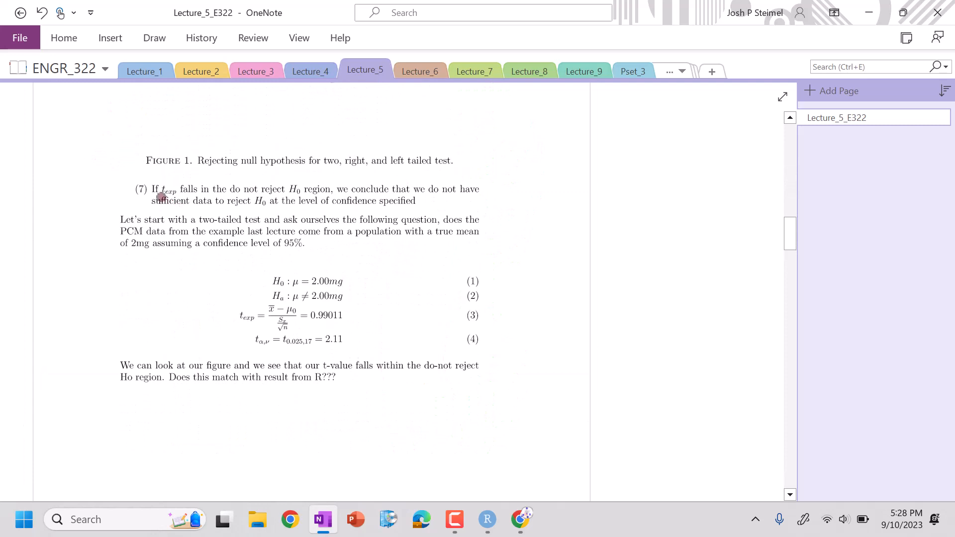
Underline t_exp, the H0 region and 'sufficient data to reject H0' in step 7, circling 'do not reject'.
{"action": "left_click_drag", "start_coordinate": [159, 196], "coordinate": [177, 193]}
{"action": "left_click_drag", "start_coordinate": [295, 193], "coordinate": [331, 193]}
{"action": "left_click_drag", "start_coordinate": [166, 207], "coordinate": [403, 203]}
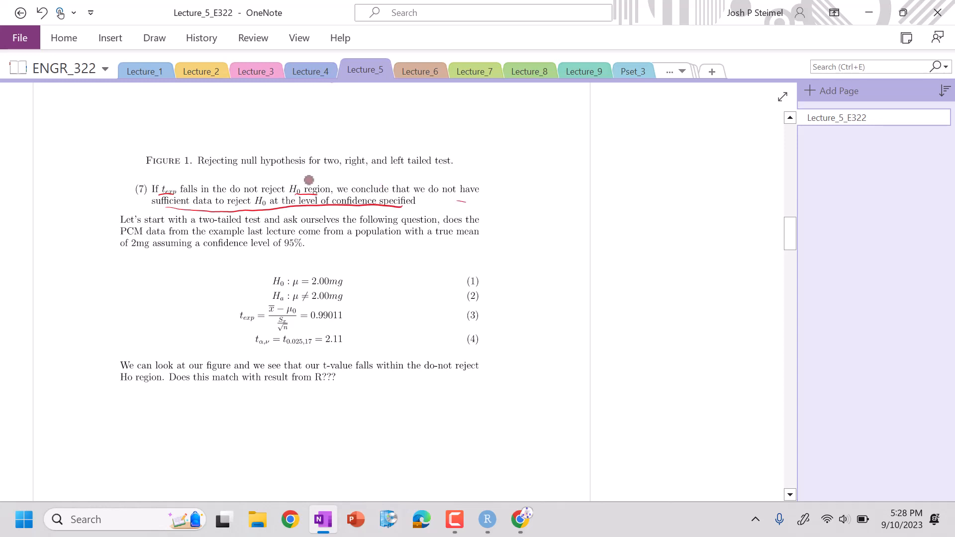
{"action": "mouse_move", "coordinate": [310, 180]}
{"action": "left_mouse_down"}
{"action": "mouse_move", "coordinate": [225, 186]}
{"action": "mouse_move", "coordinate": [321, 193]}
{"action": "left_mouse_up"}
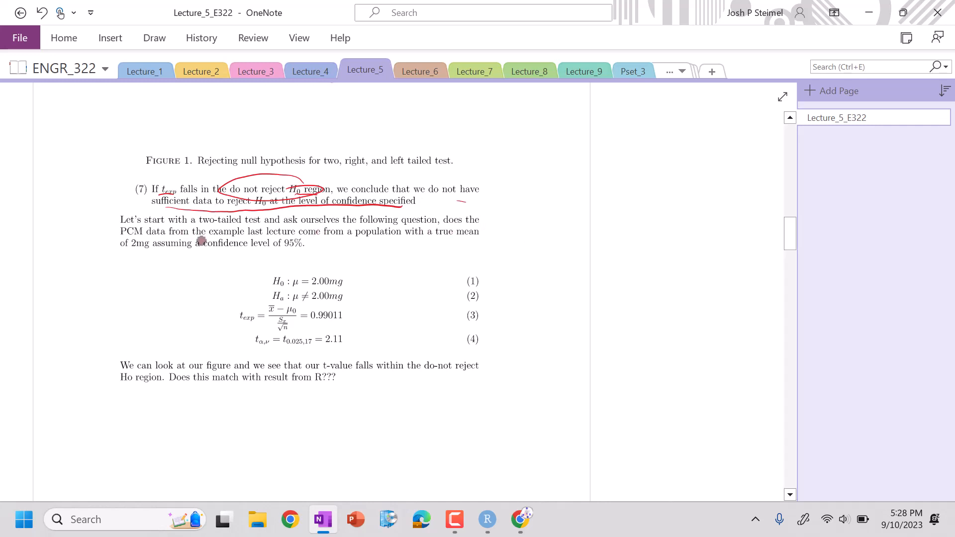
Underline PCM data, the true-mean phrase and 2mg, circle 95%, and tick equations (1) and (2).
{"action": "left_click_drag", "start_coordinate": [116, 236], "coordinate": [164, 232]}
{"action": "left_click_drag", "start_coordinate": [348, 238], "coordinate": [466, 236]}
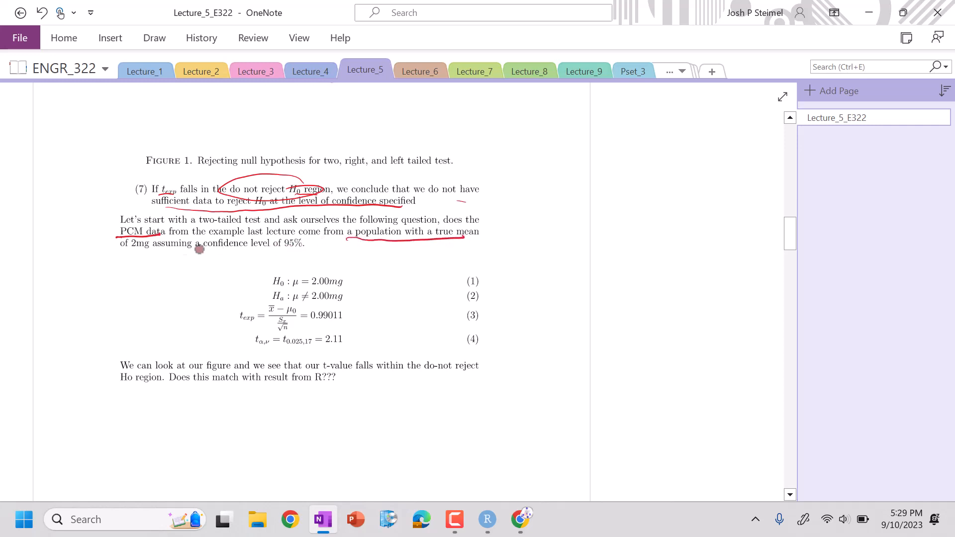
{"action": "left_click_drag", "start_coordinate": [126, 251], "coordinate": [154, 251]}
{"action": "mouse_move", "coordinate": [314, 247]}
{"action": "left_mouse_down"}
{"action": "mouse_move", "coordinate": [207, 247]}
{"action": "mouse_move", "coordinate": [321, 240]}
{"action": "left_mouse_up"}
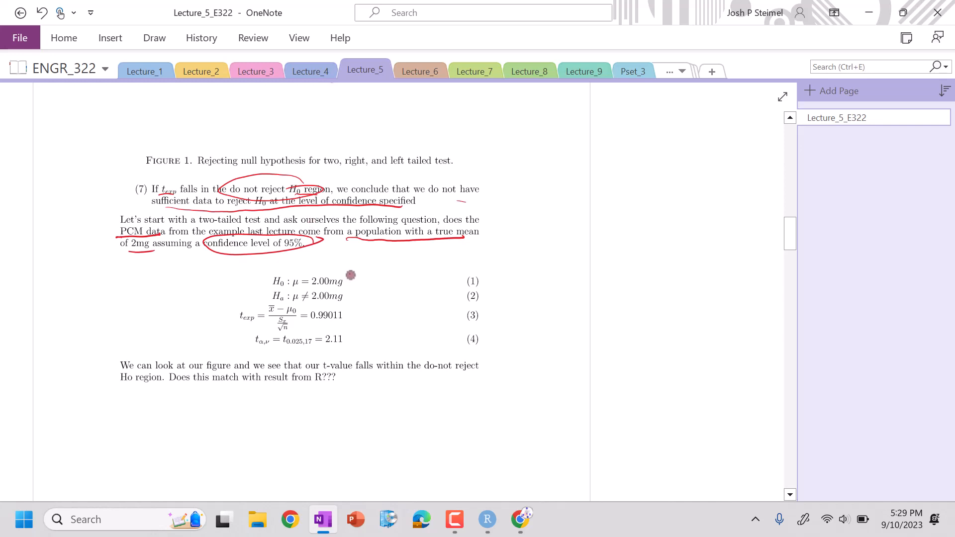
{"action": "left_click_drag", "start_coordinate": [351, 275], "coordinate": [382, 253]}
{"action": "left_click_drag", "start_coordinate": [351, 293], "coordinate": [380, 278]}
Handwrite '3. 95%' beside equation (2).
{"action": "left_click_drag", "start_coordinate": [506, 297], "coordinate": [515, 316]}
{"action": "left_click", "coordinate": [527, 305]}
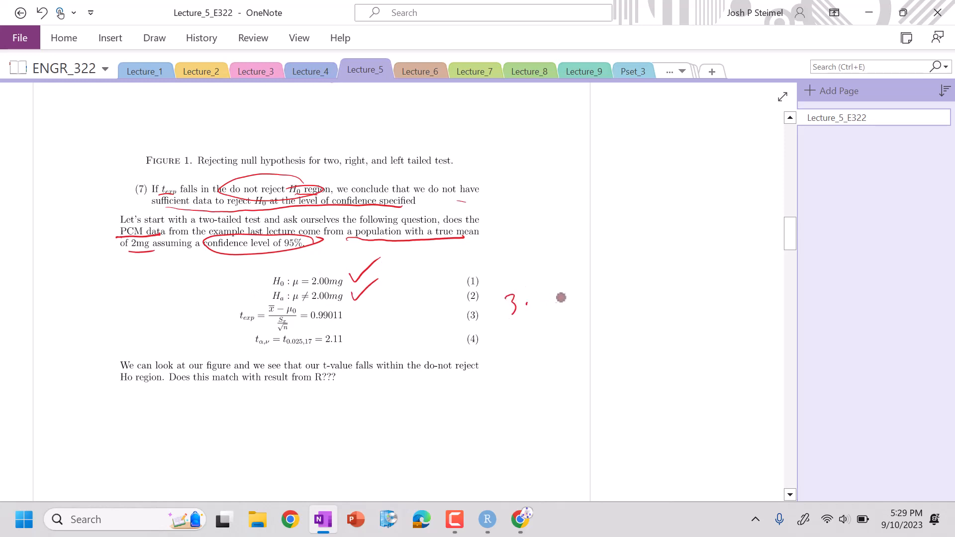
{"action": "mouse_move", "coordinate": [561, 284]}
{"action": "left_mouse_down"}
{"action": "mouse_move", "coordinate": [559, 314]}
{"action": "mouse_move", "coordinate": [568, 306]}
{"action": "left_mouse_up"}
{"action": "left_click_drag", "start_coordinate": [572, 282], "coordinate": [589, 305]}
{"action": "left_click_drag", "start_coordinate": [608, 271], "coordinate": [595, 304]}
{"action": "mouse_move", "coordinate": [617, 286]}
{"action": "left_mouse_down"}
{"action": "mouse_move", "coordinate": [620, 300]}
{"action": "mouse_move", "coordinate": [598, 273]}
{"action": "left_mouse_up"}
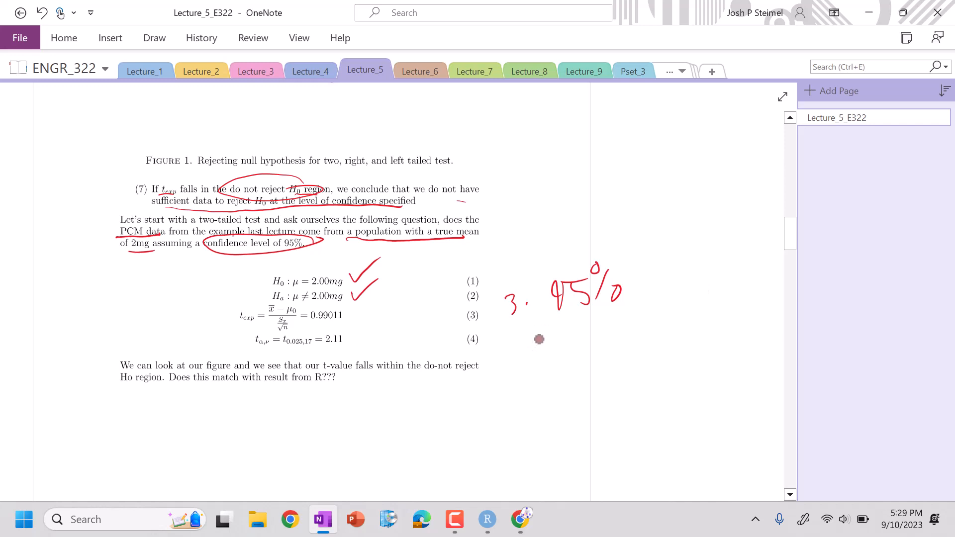
Write α/2 = 0.025 below it and circle the t-statistic in equation (3).
{"action": "mouse_move", "coordinate": [552, 332]}
{"action": "left_mouse_down"}
{"action": "mouse_move", "coordinate": [560, 341]}
{"action": "mouse_move", "coordinate": [546, 375]}
{"action": "mouse_move", "coordinate": [575, 351]}
{"action": "left_mouse_up"}
{"action": "mouse_move", "coordinate": [594, 325]}
{"action": "left_mouse_down"}
{"action": "mouse_move", "coordinate": [597, 349]}
{"action": "mouse_move", "coordinate": [627, 345]}
{"action": "mouse_move", "coordinate": [632, 328]}
{"action": "left_mouse_up"}
{"action": "mouse_move", "coordinate": [641, 321]}
{"action": "left_mouse_down"}
{"action": "mouse_move", "coordinate": [657, 341]}
{"action": "mouse_move", "coordinate": [681, 344]}
{"action": "left_mouse_up"}
{"action": "left_click_drag", "start_coordinate": [657, 319], "coordinate": [705, 314]}
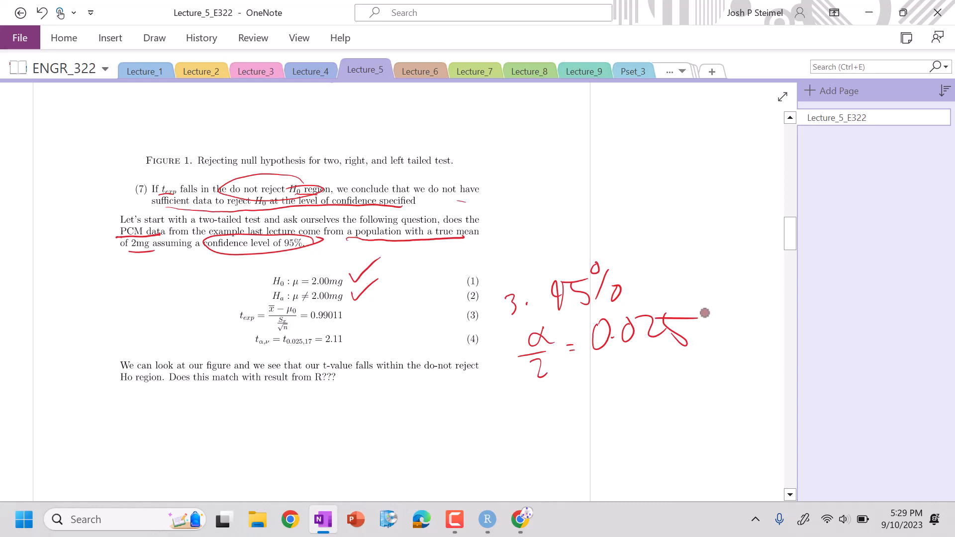
{"action": "left_click_drag", "start_coordinate": [375, 310], "coordinate": [202, 326]}
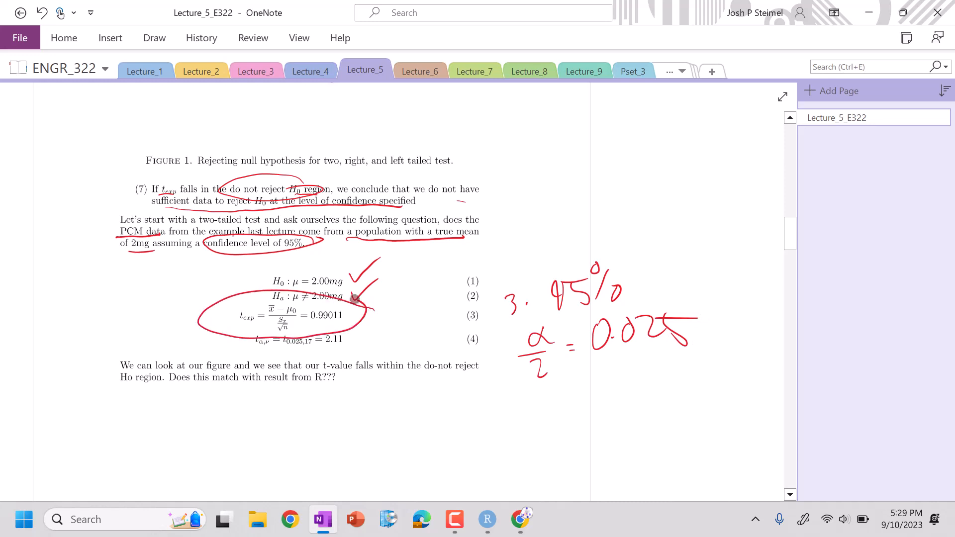
Bring RStudio forward as a narrowed window beside OneNote and list the home folder's files.
{"action": "left_click", "coordinate": [489, 523]}
{"action": "left_click_drag", "start_coordinate": [739, 15], "coordinate": [821, 133]}
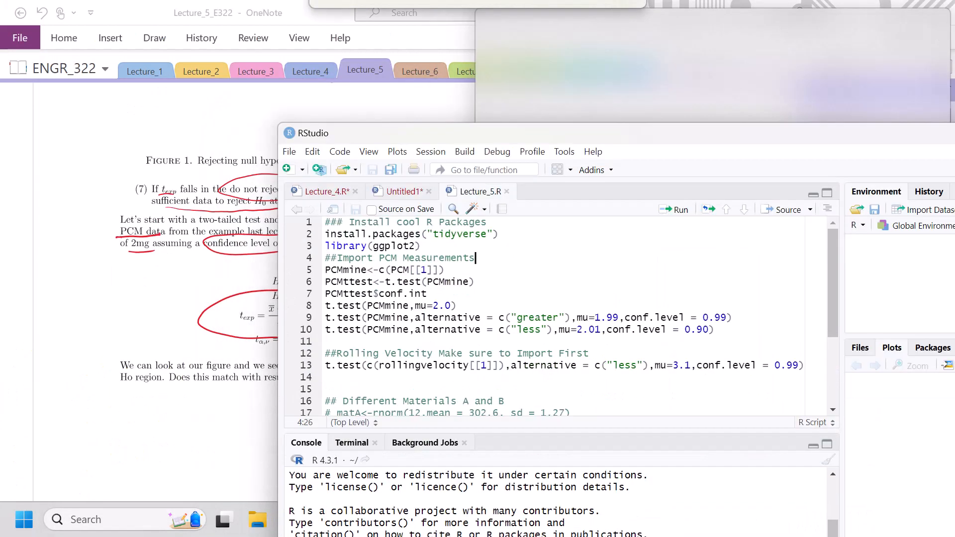
{"action": "left_click_drag", "start_coordinate": [523, 134], "coordinate": [523, 0]}
{"action": "scroll", "coordinate": [373, 225], "scroll_direction": "down", "scroll_amount": 5}
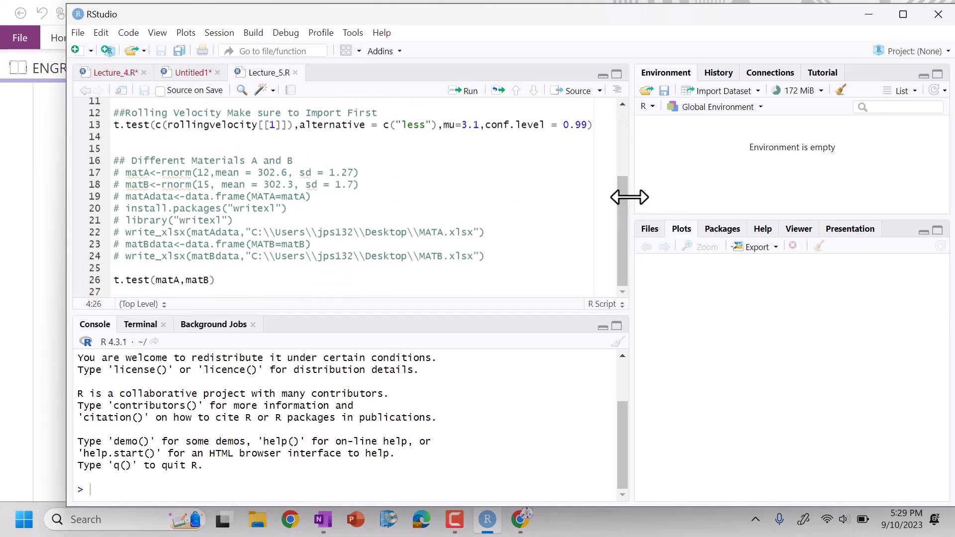
{"action": "left_click_drag", "start_coordinate": [67, 160], "coordinate": [492, 166]}
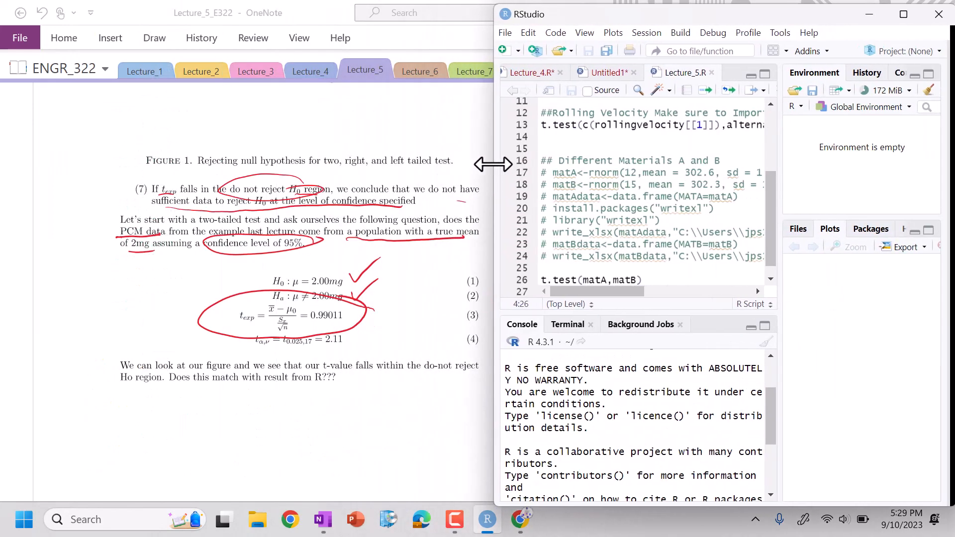
{"action": "left_click", "coordinate": [798, 229]}
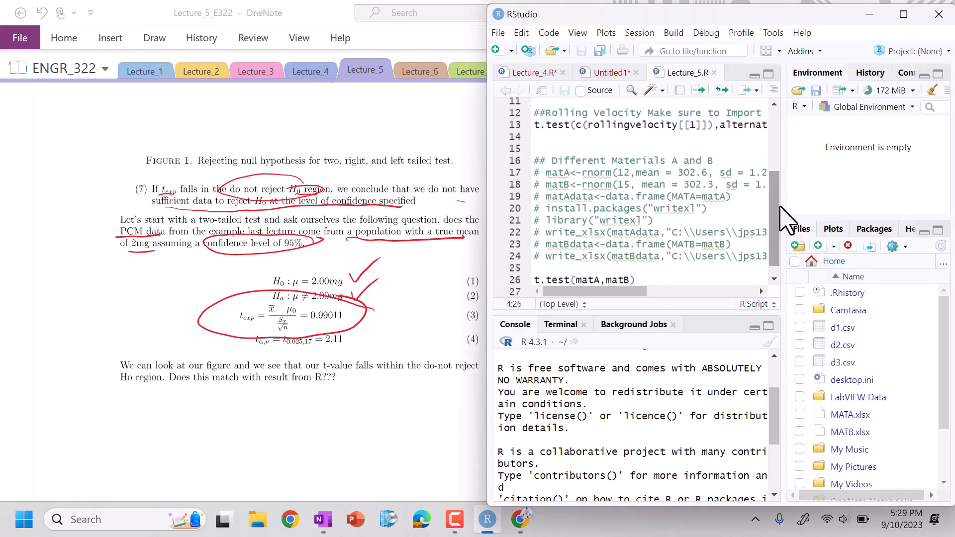
{"action": "mouse_move", "coordinate": [777, 216]}
{"action": "left_mouse_down"}
{"action": "mouse_move", "coordinate": [776, 127]}
{"action": "mouse_move", "coordinate": [859, 147]}
{"action": "left_mouse_up"}
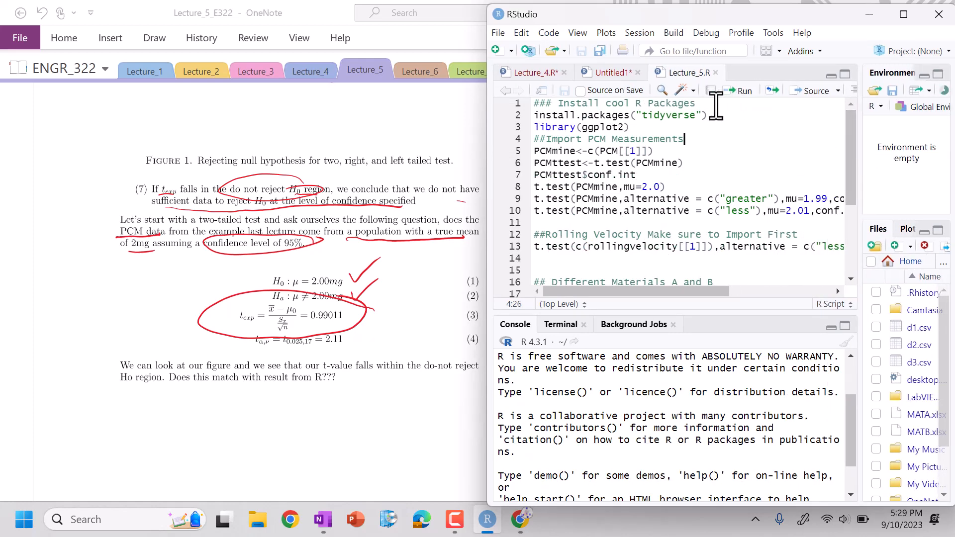
Replace the package lines with library(tidyverse) and library(ggplot2).
{"action": "mouse_move", "coordinate": [631, 127]}
{"action": "left_mouse_down"}
{"action": "mouse_move", "coordinate": [546, 105]}
{"action": "mouse_move", "coordinate": [531, 117]}
{"action": "left_mouse_up"}
{"action": "type", "text": "libr"}
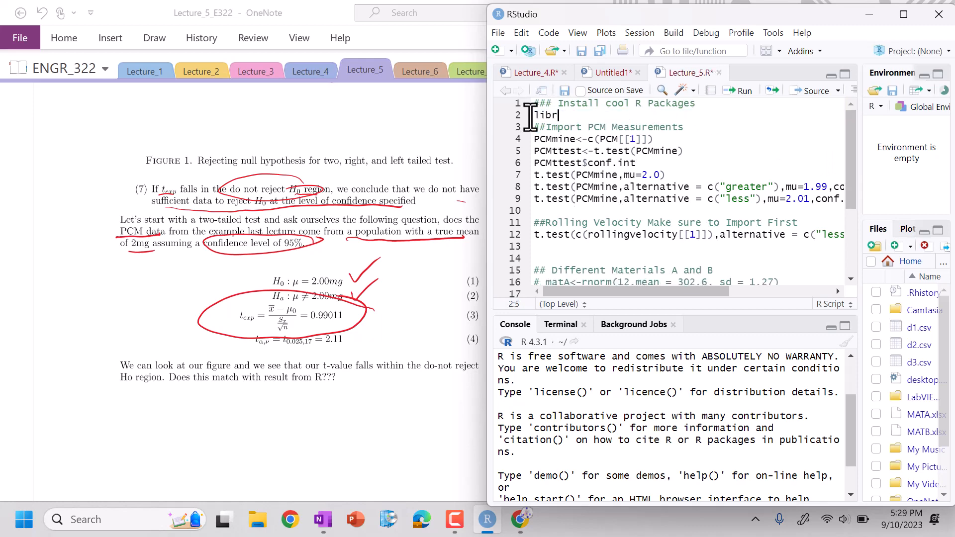
{"action": "type", "text": "ary("}
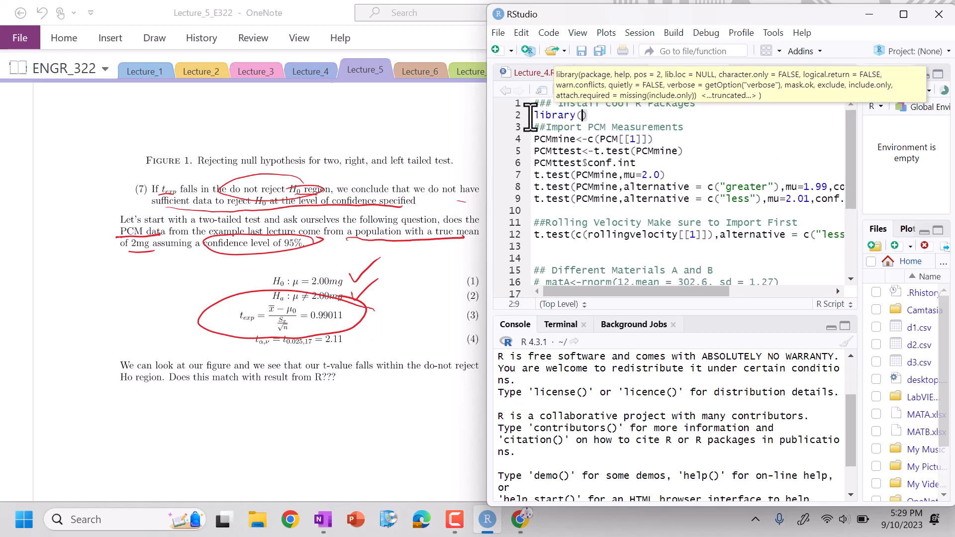
{"action": "type", "text": "tid"}
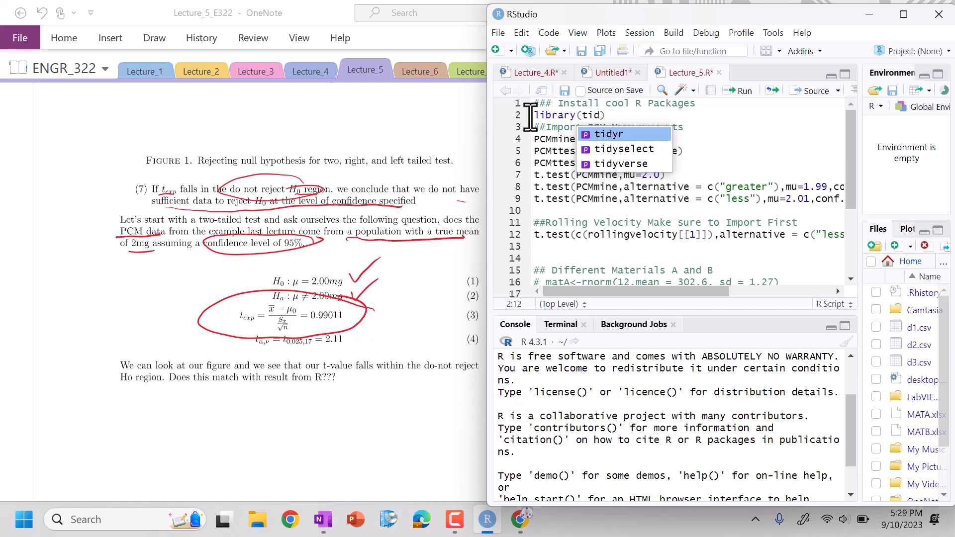
{"action": "key", "text": "Down"}
{"action": "key", "text": "Down"}
{"action": "key", "text": "Tab"}
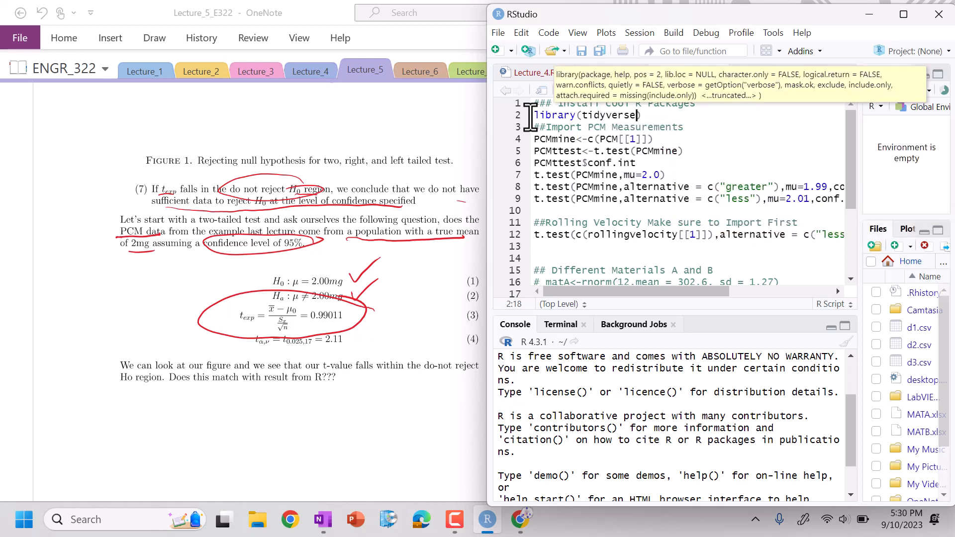
{"action": "key", "text": "End"}
{"action": "key", "text": "Return"}
{"action": "type", "text": "lib"}
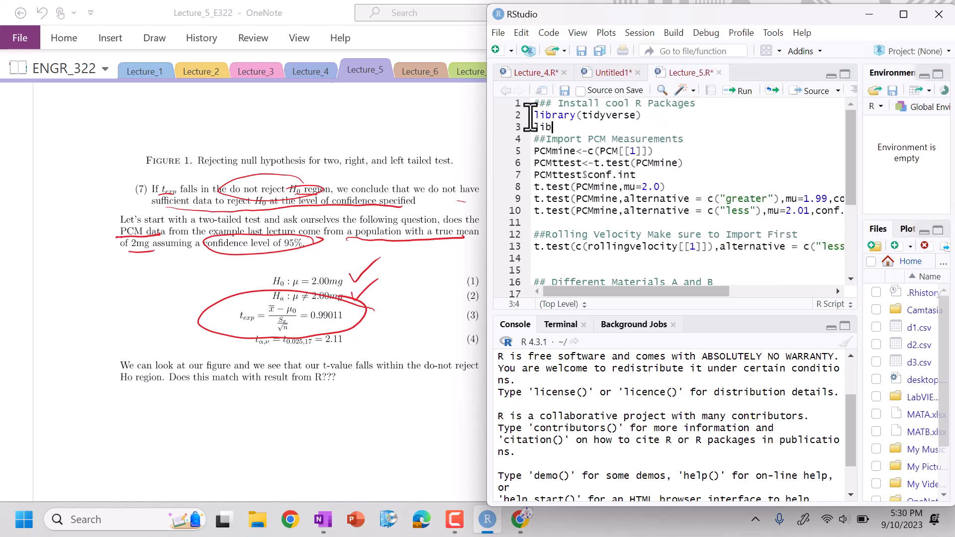
{"action": "type", "text": "rary"}
{"action": "key", "text": "Tab"}
{"action": "type", "text": "ggp"}
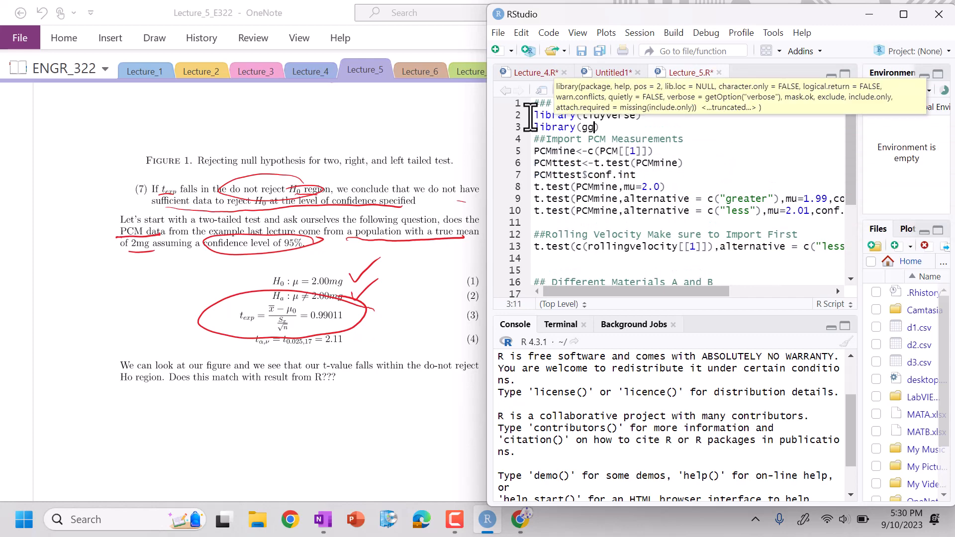
{"action": "type", "text": "lot2)"}
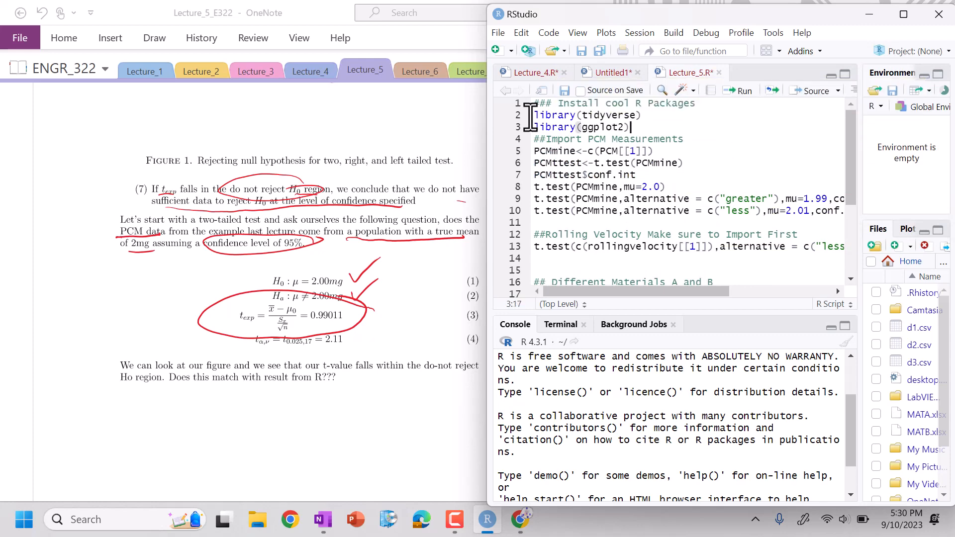
{"action": "key", "text": "Return"}
{"action": "type", "text": "l"}
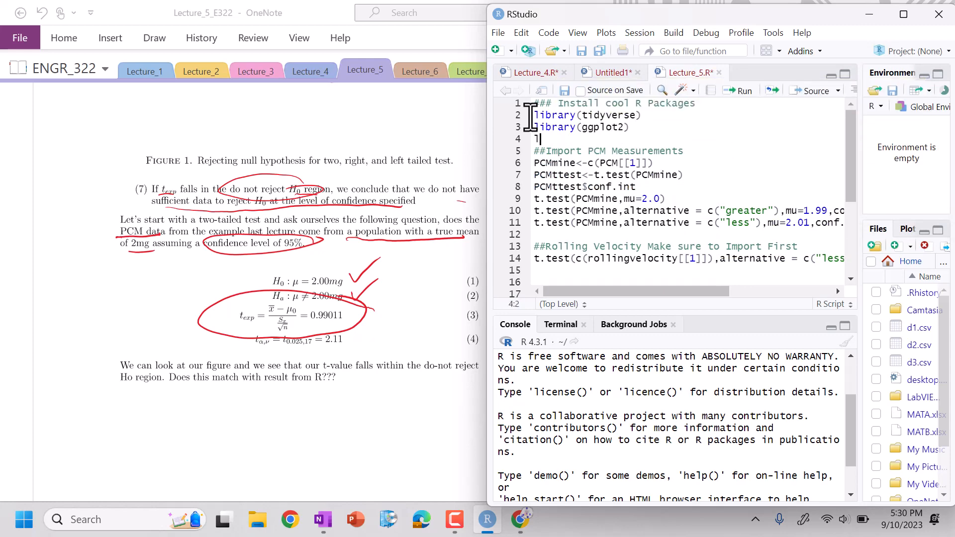
{"action": "type", "text": "bibrary(rsta"}
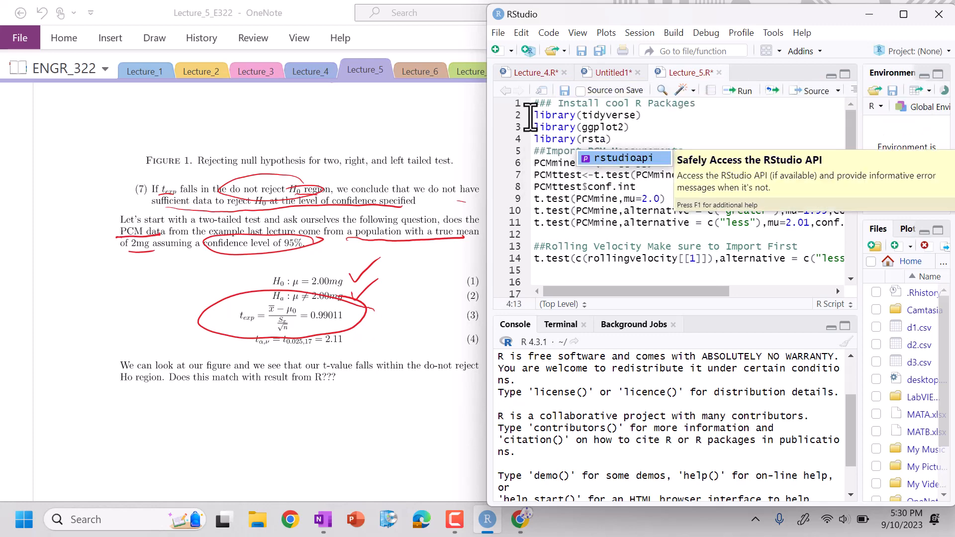
{"action": "type", "text": "tix"}
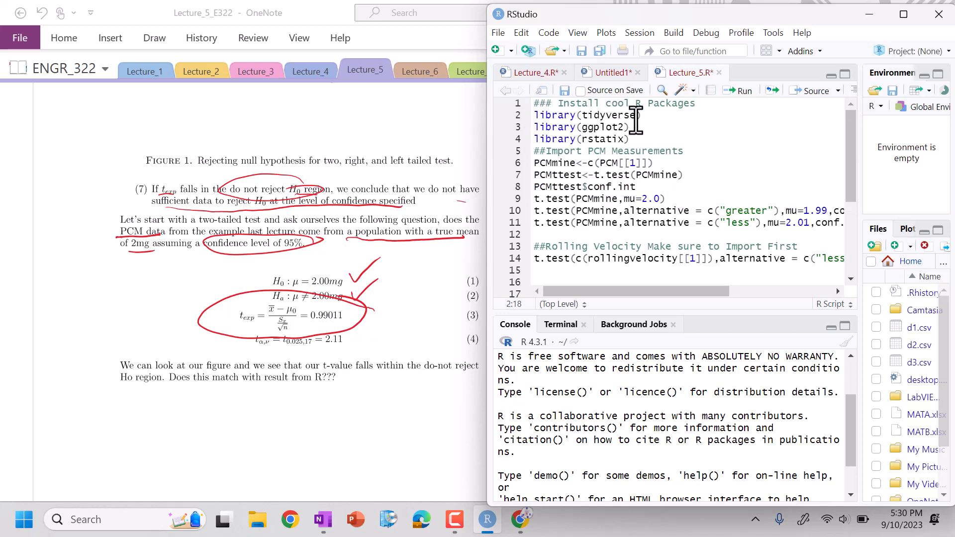
Delete library(rstatix), run the package lines, and add blank lines below the Import PCM comment.
{"action": "left_click_drag", "start_coordinate": [631, 139], "coordinate": [536, 142]}
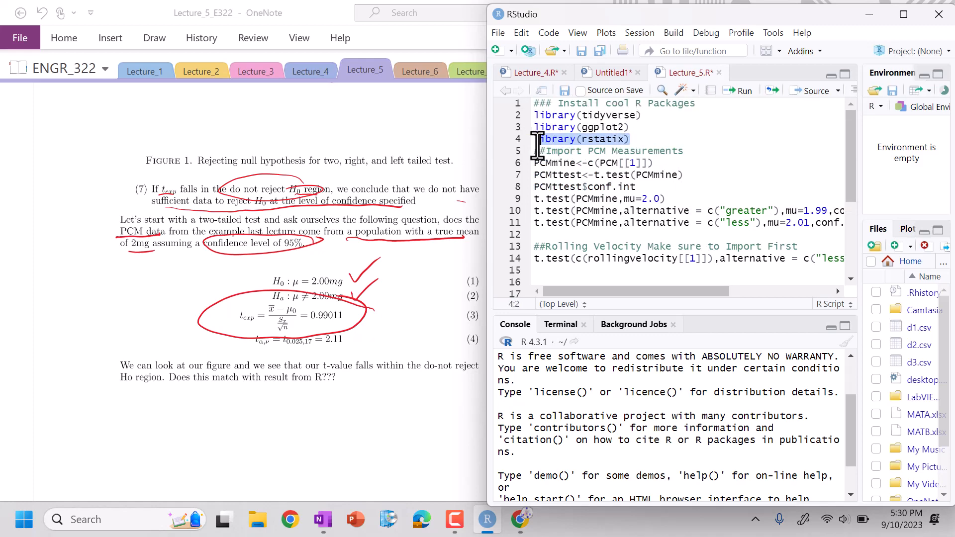
{"action": "key", "text": "BackSpace"}
{"action": "key", "text": "BackSpace"}
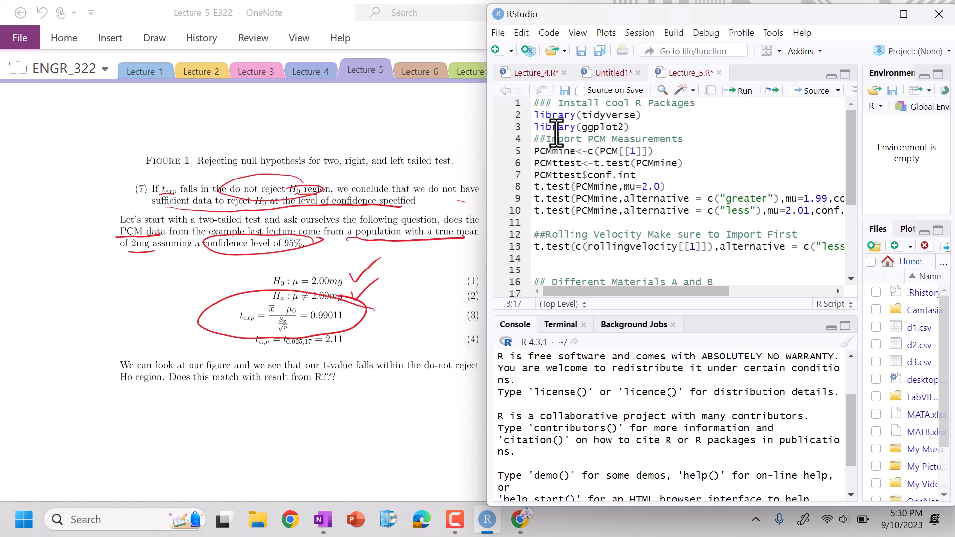
{"action": "left_click", "coordinate": [554, 115]}
{"action": "key", "text": "ctrl+Return"}
{"action": "key", "text": "ctrl+Return"}
{"action": "key", "text": "ctrl+Return"}
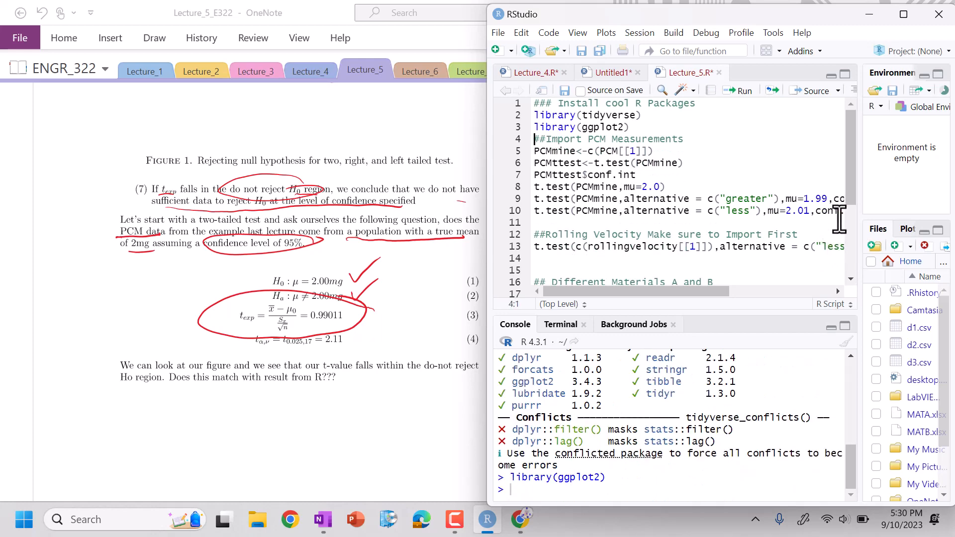
{"action": "left_click", "coordinate": [683, 139]}
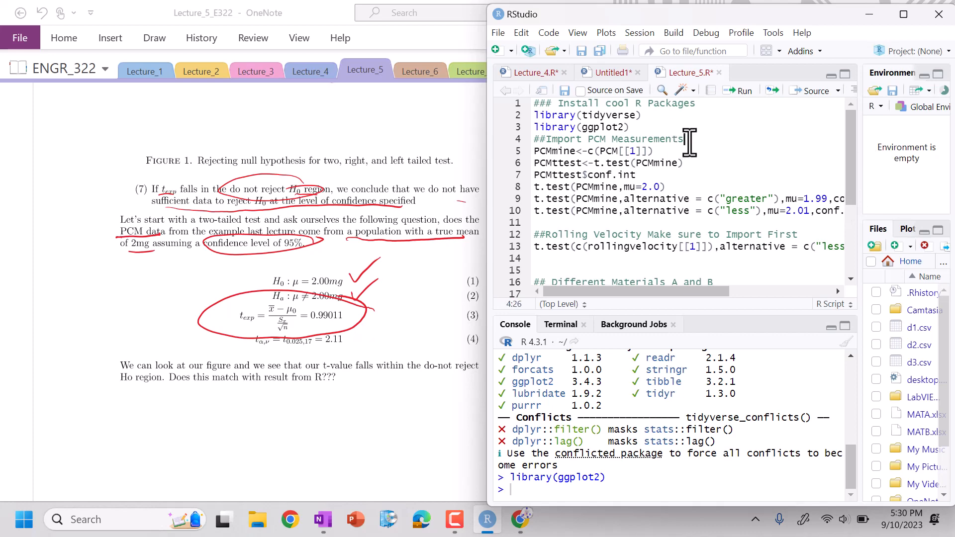
{"action": "key", "text": "Return"}
{"action": "key", "text": "Return"}
{"action": "key", "text": "Return"}
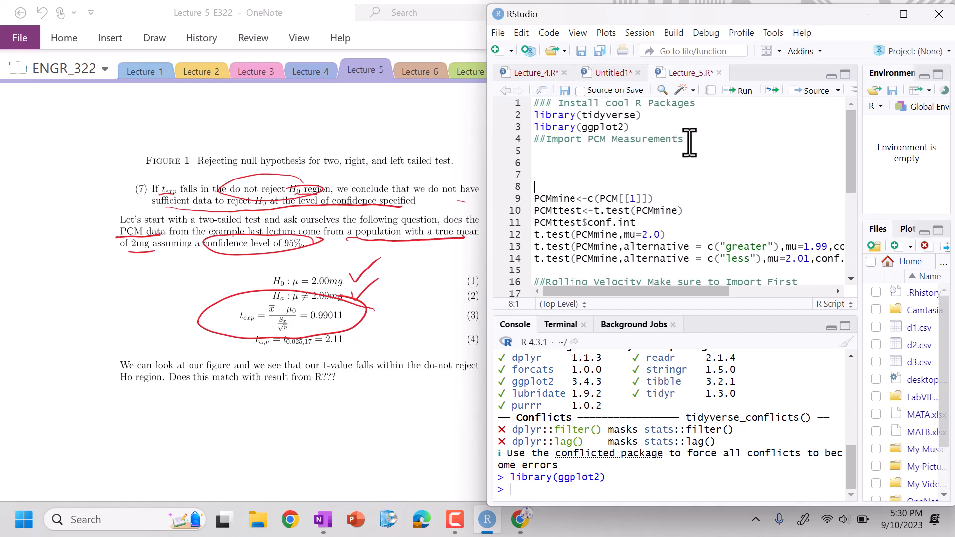
Maximise RStudio and add and run library(readxl) after library(ggplot2).
{"action": "left_click", "coordinate": [905, 14]}
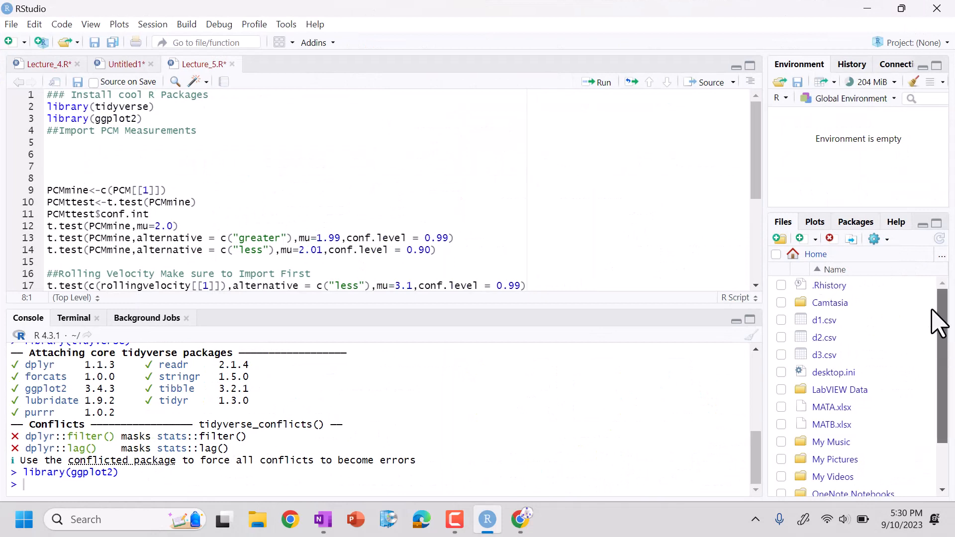
{"action": "left_click_drag", "start_coordinate": [943, 321], "coordinate": [950, 414]}
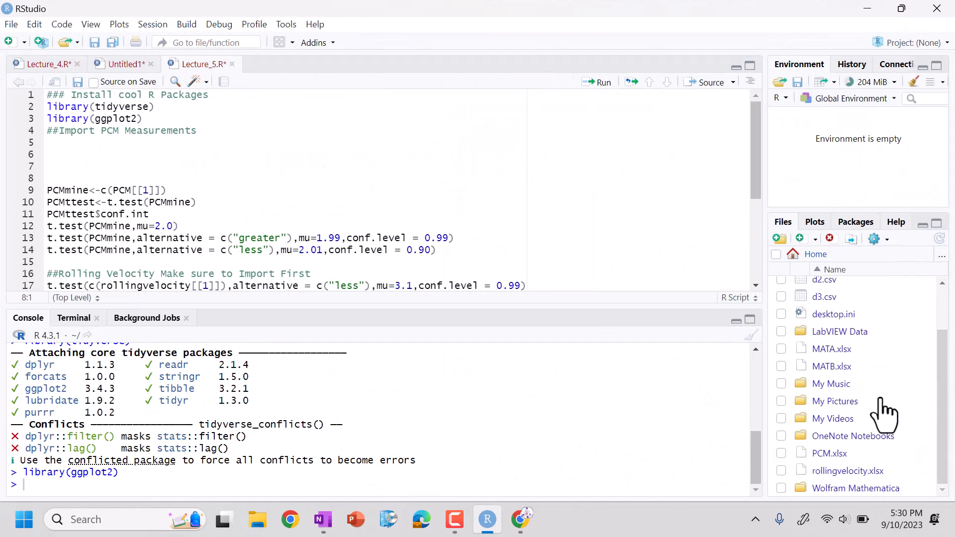
{"action": "left_click", "coordinate": [165, 118]}
{"action": "key", "text": "Return"}
{"action": "type", "text": "librar"}
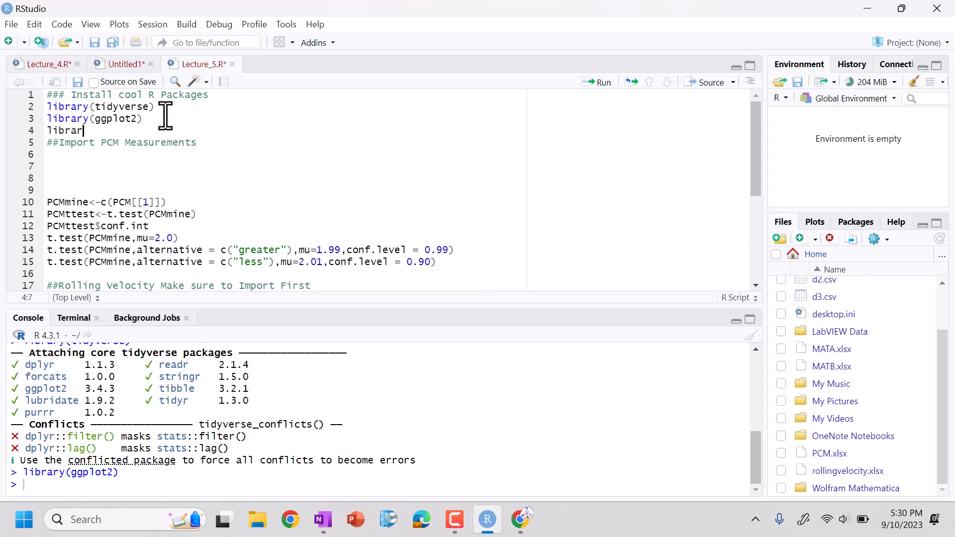
{"action": "type", "text": "y(read"}
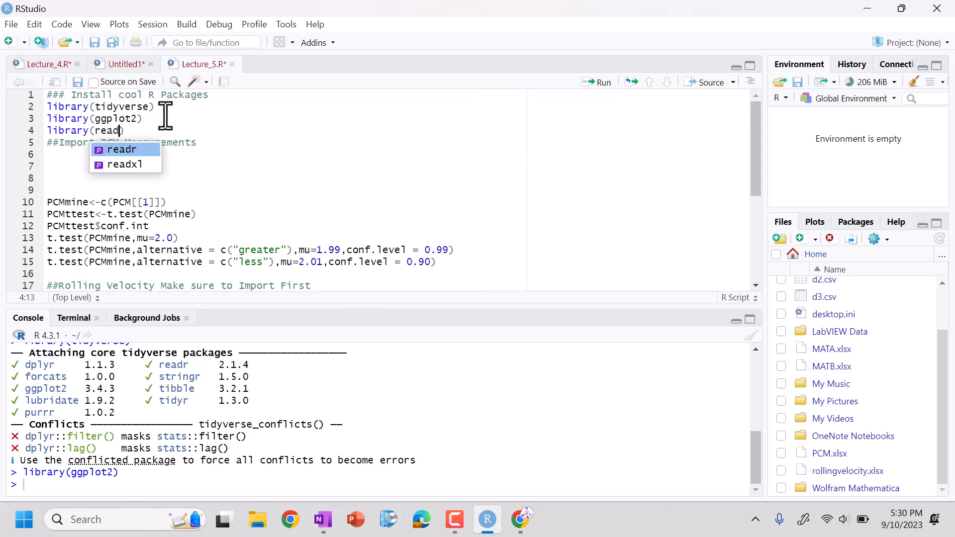
{"action": "key", "text": "Down"}
{"action": "key", "text": "Tab"}
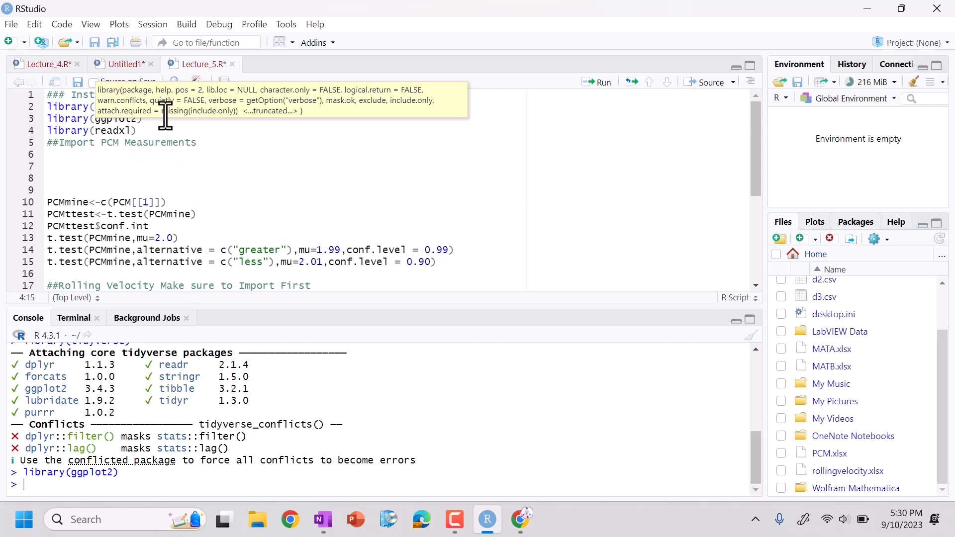
{"action": "key", "text": "ctrl+Return"}
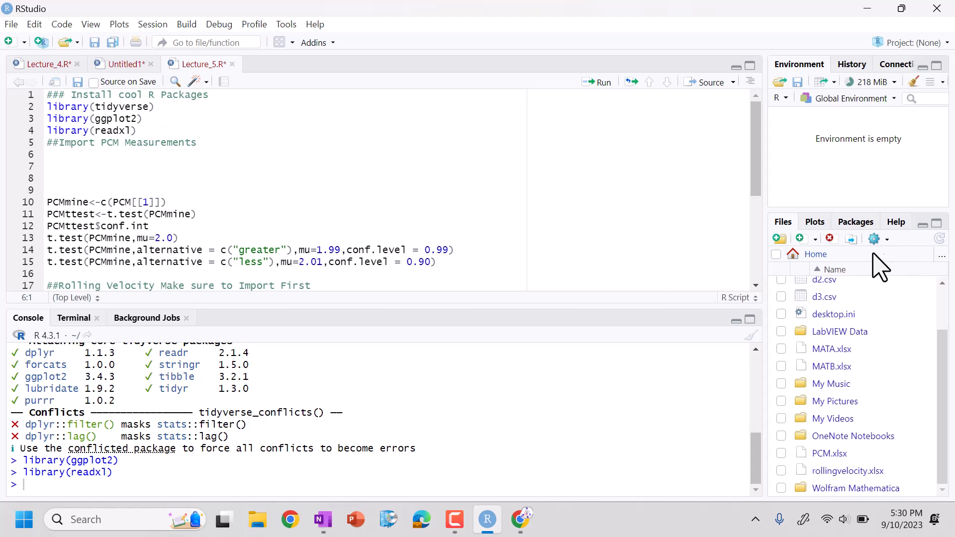
Set the home folder as the working directory from the Files pane.
{"action": "left_click", "coordinate": [881, 240]}
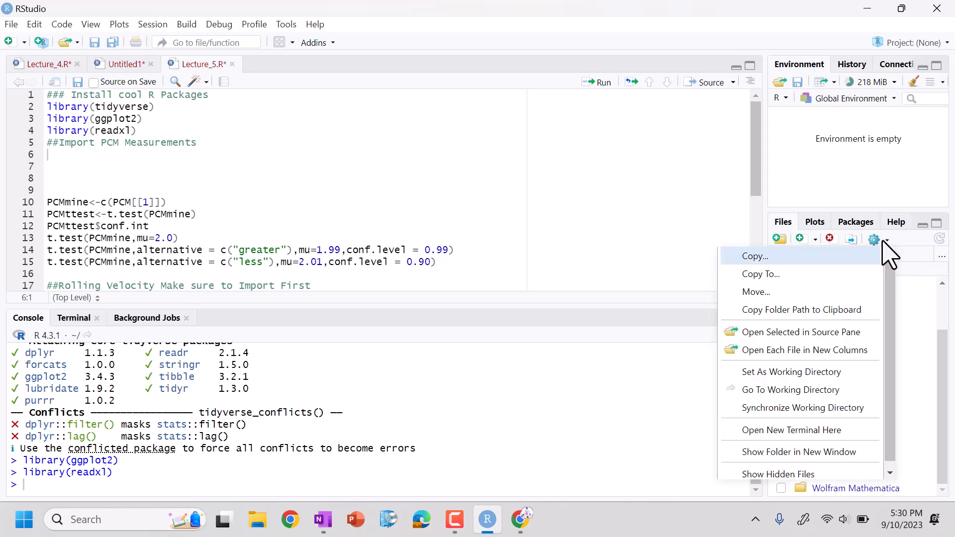
{"action": "left_click", "coordinate": [791, 372]}
{"action": "type", "text": "rea"}
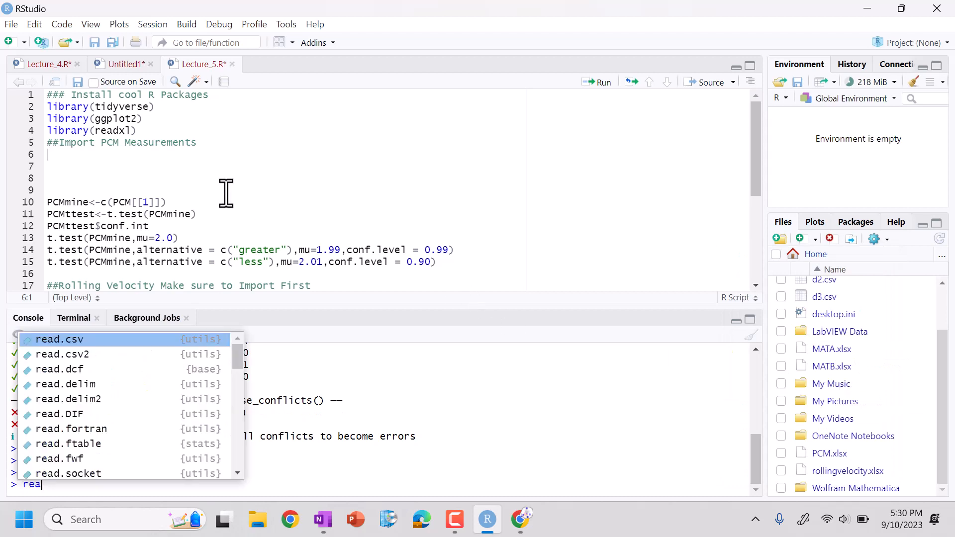
Write and run pcmdat<-read_xlsx("PCM.xlsx") under the import heading.
{"action": "left_click", "coordinate": [169, 166]}
{"action": "key", "text": "BackSpace"}
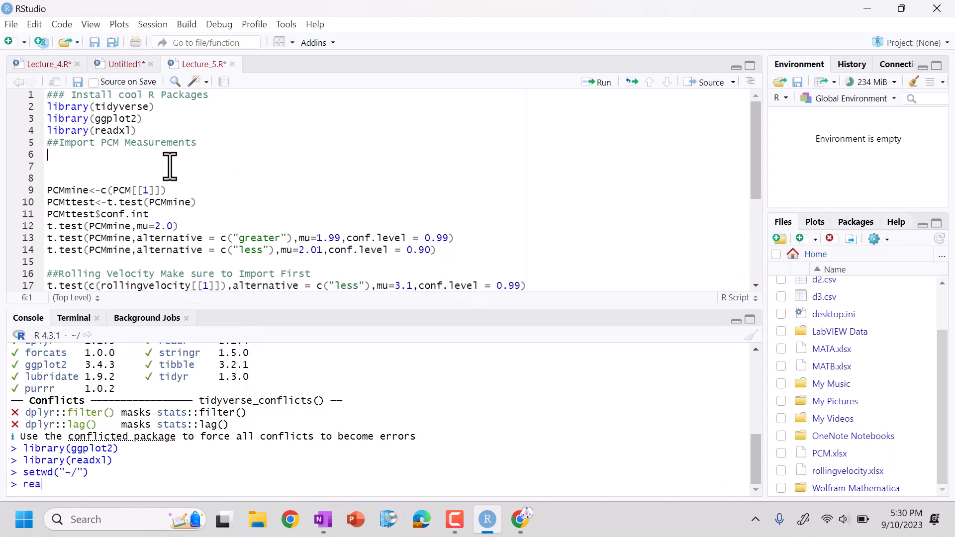
{"action": "type", "text": "pcmdat<-"}
{"action": "type", "text": "read"}
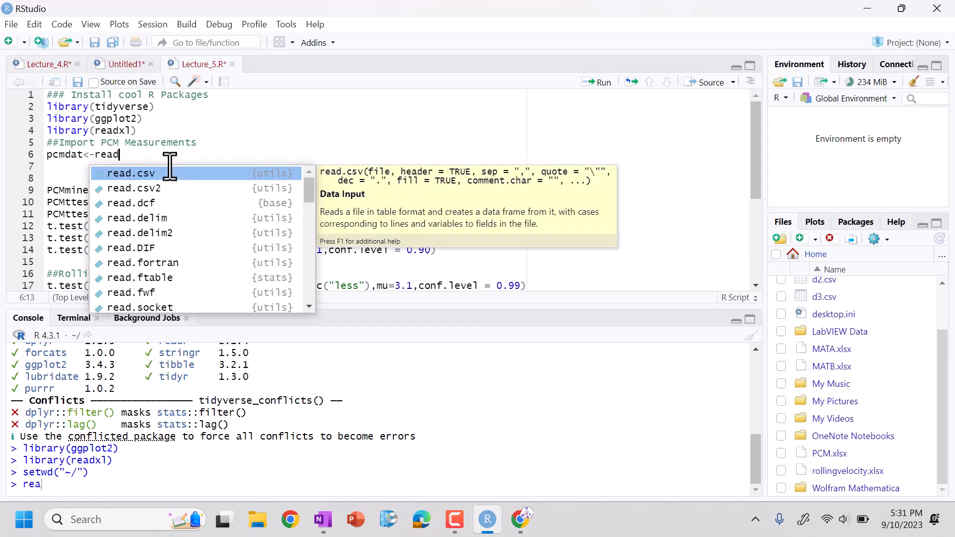
{"action": "type", "text": "_x"}
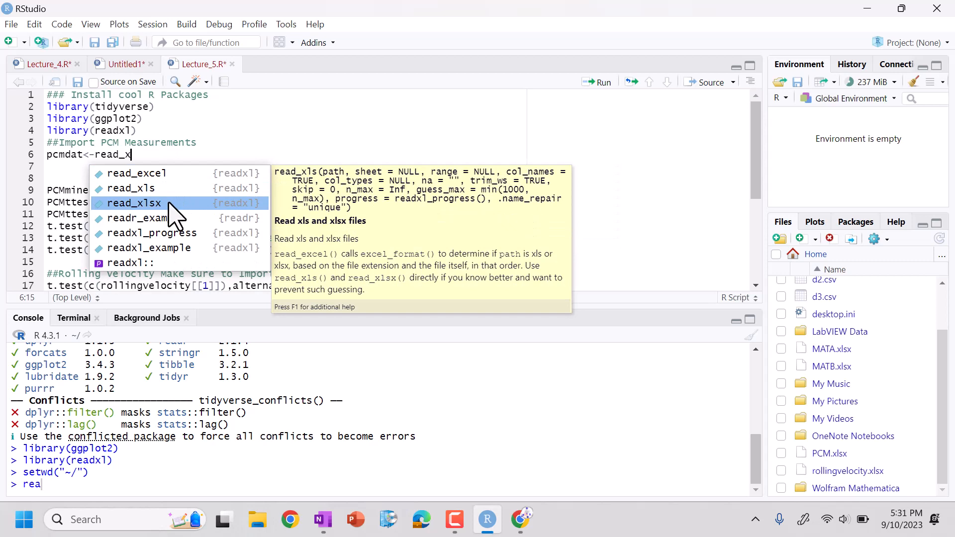
{"action": "left_click", "coordinate": [134, 203]}
{"action": "type", "text": "\""}
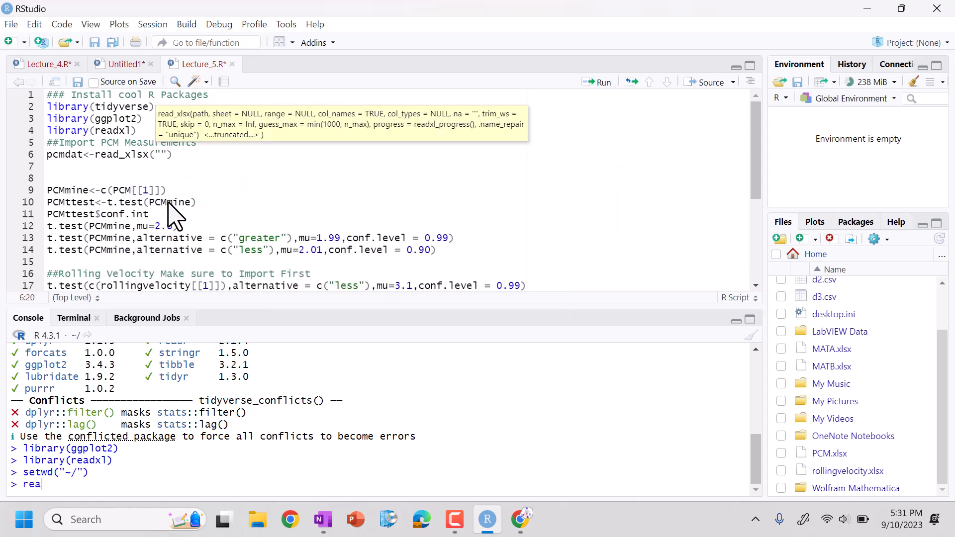
{"action": "type", "text": "PCM.xlsx"}
{"action": "key", "text": "ctrl+Return"}
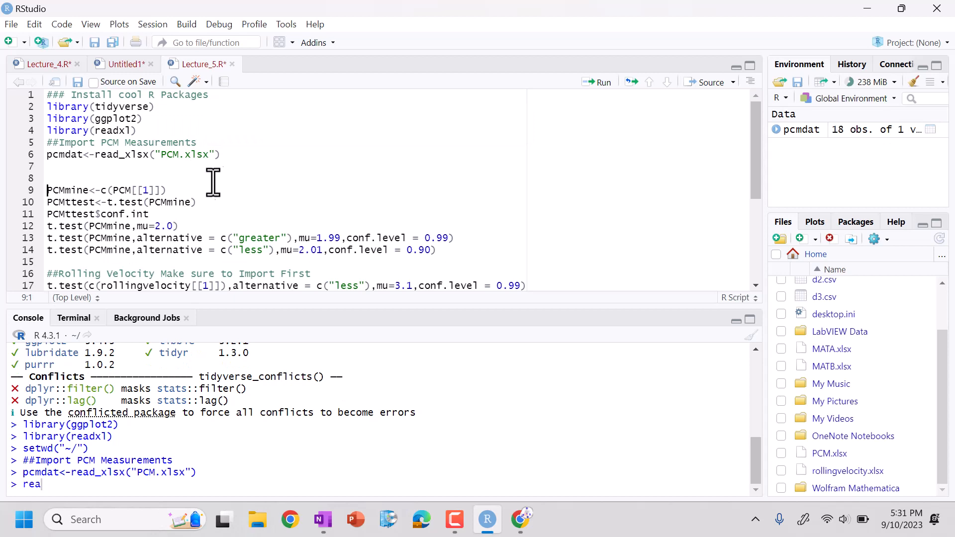
{"action": "left_click", "coordinate": [234, 154]}
{"action": "key", "text": "Return"}
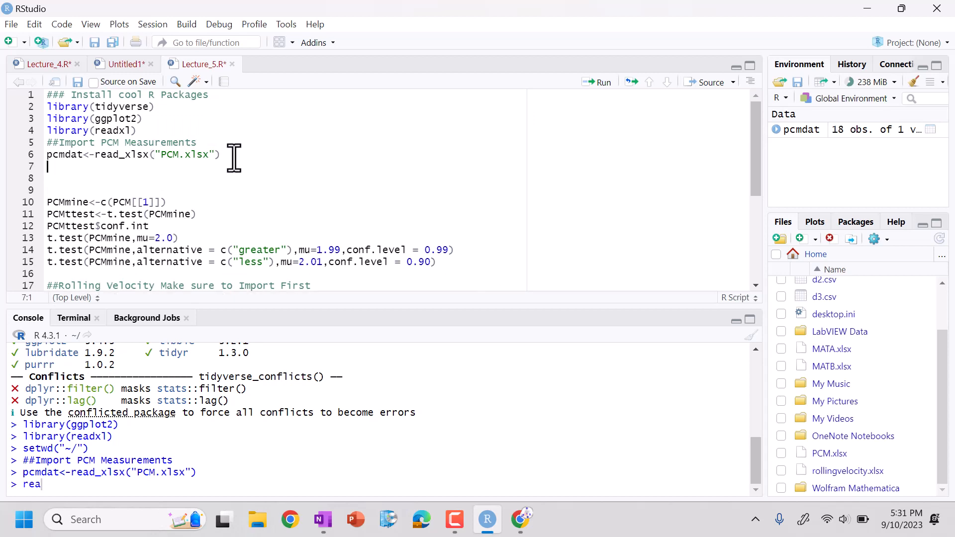
{"action": "type", "text": "mean"}
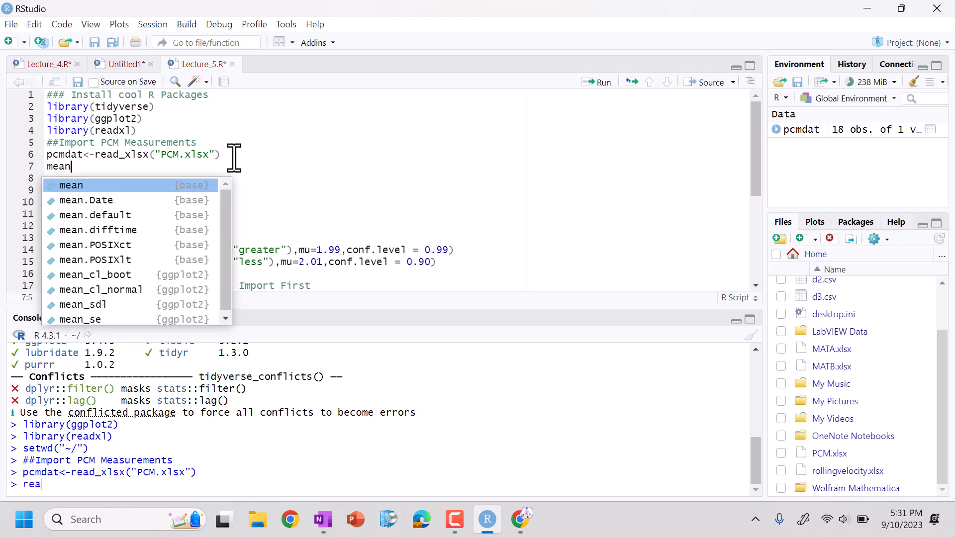
{"action": "type", "text": "(pcmd"}
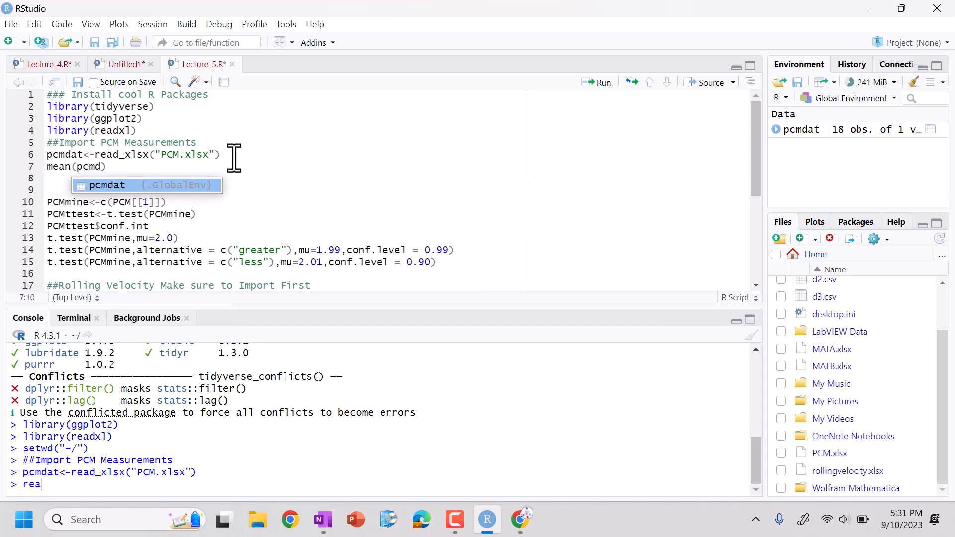
Add and run mean(pcmdat[[1]]), returning 2.009567, and start a new line below it.
{"action": "key", "text": "Tab"}
{"action": "key", "text": "ctrl+Return"}
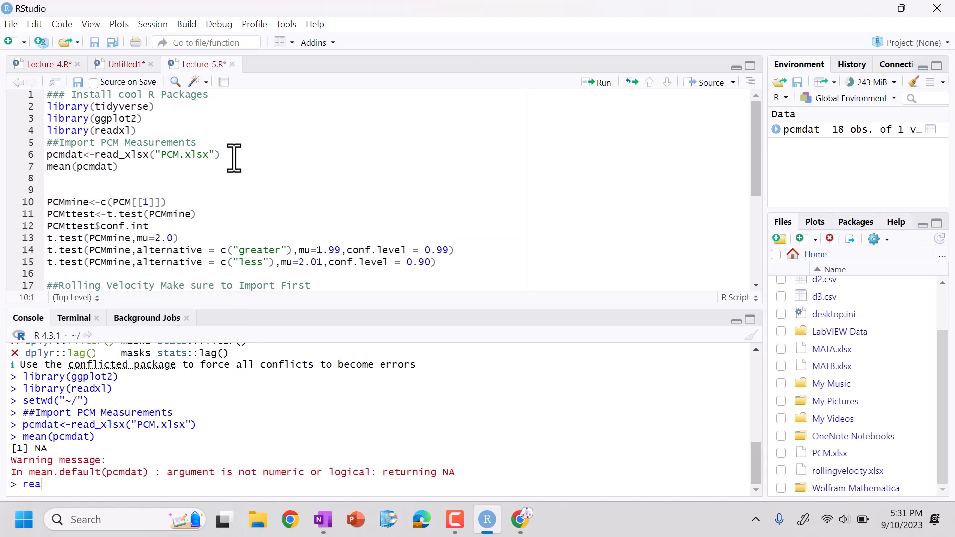
{"action": "left_click", "coordinate": [112, 167]}
{"action": "type", "text": "["}
{"action": "type", "text": "[1"}
{"action": "key", "text": "ctrl+Return"}
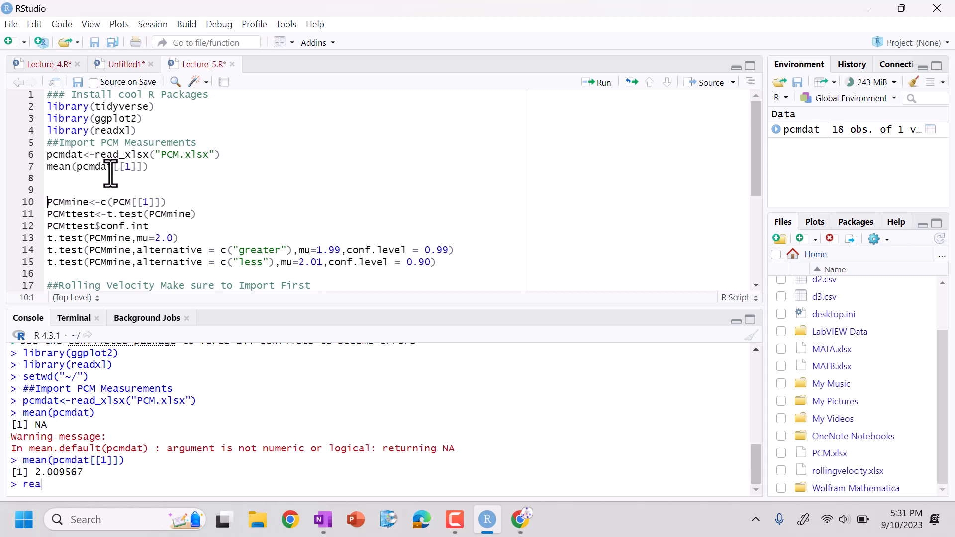
{"action": "key", "text": "BackSpace"}
{"action": "key", "text": "BackSpace"}
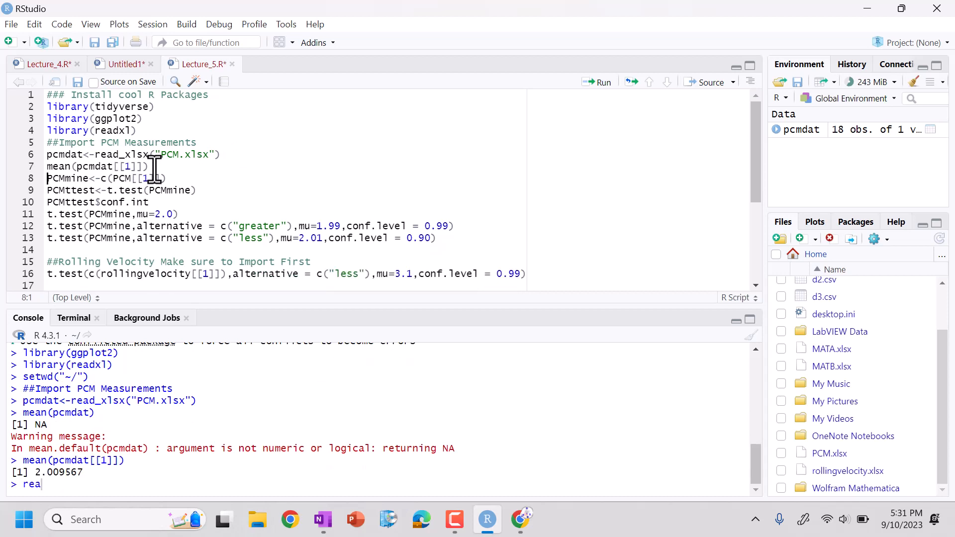
{"action": "left_click", "coordinate": [155, 166]}
{"action": "key", "text": "Return"}
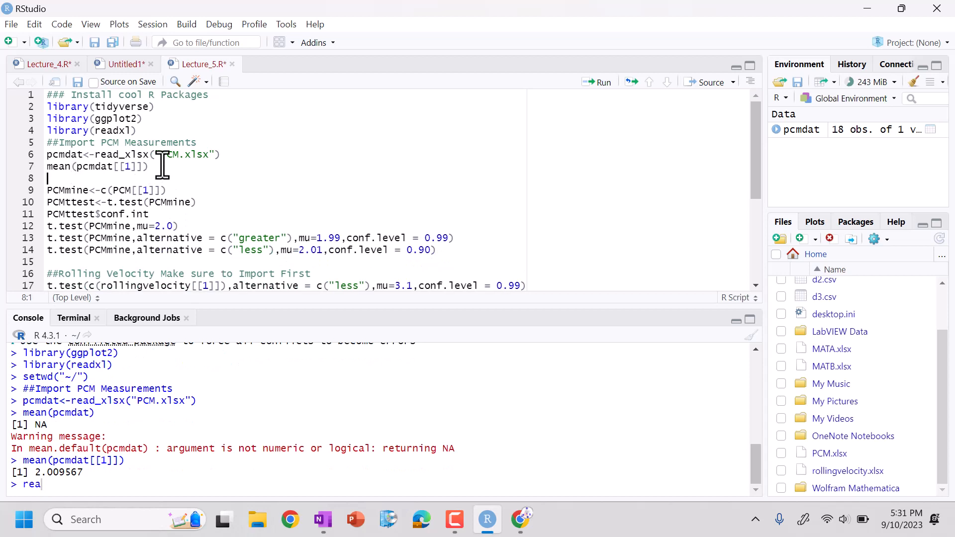
View the pcmdat table, then add and run sd(pcmdat[[1]]) giving 0.04099531.
{"action": "left_click", "coordinate": [815, 130]}
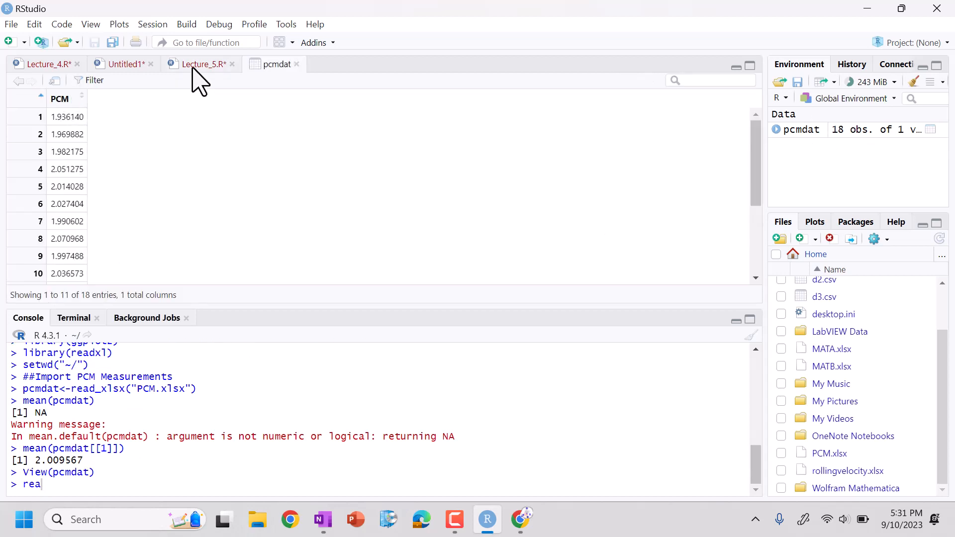
{"action": "left_click", "coordinate": [205, 64]}
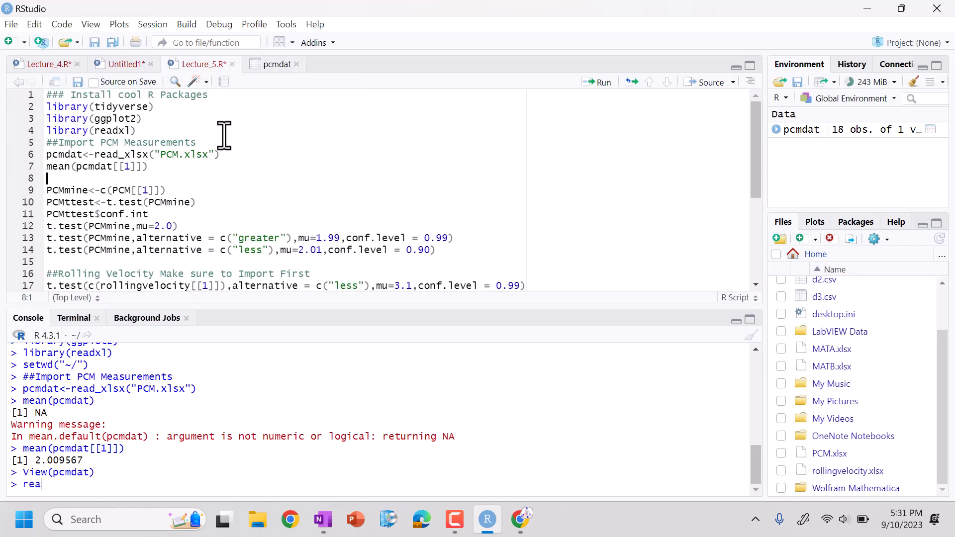
{"action": "left_click", "coordinate": [194, 167]}
{"action": "key", "text": "Return"}
{"action": "type", "text": "sd"}
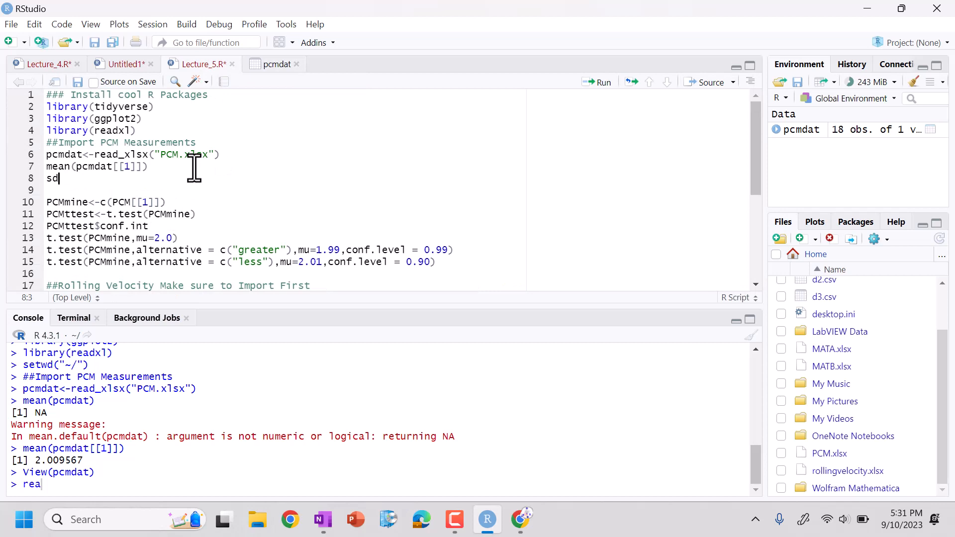
{"action": "type", "text": "(pcmdat"}
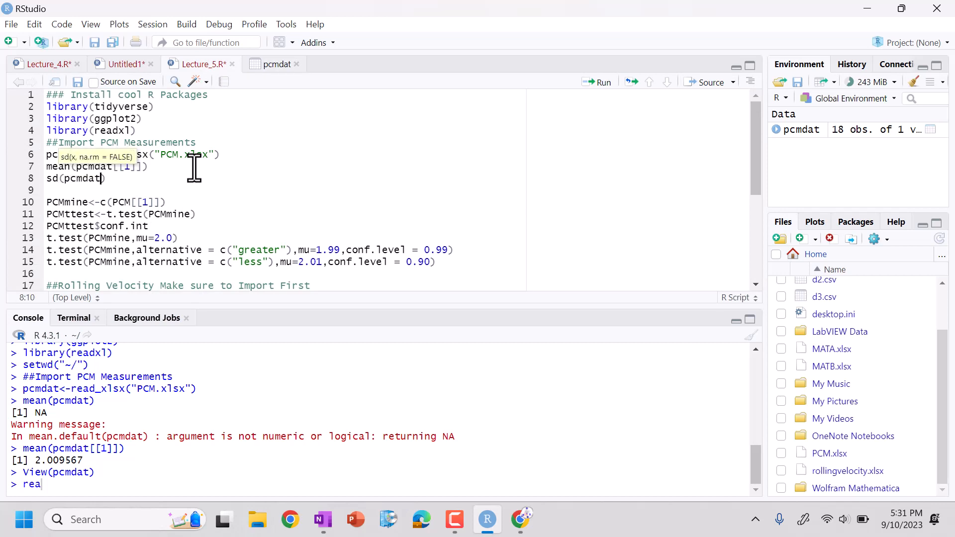
{"action": "type", "text": "[[1"}
{"action": "key", "text": "ctrl+Return"}
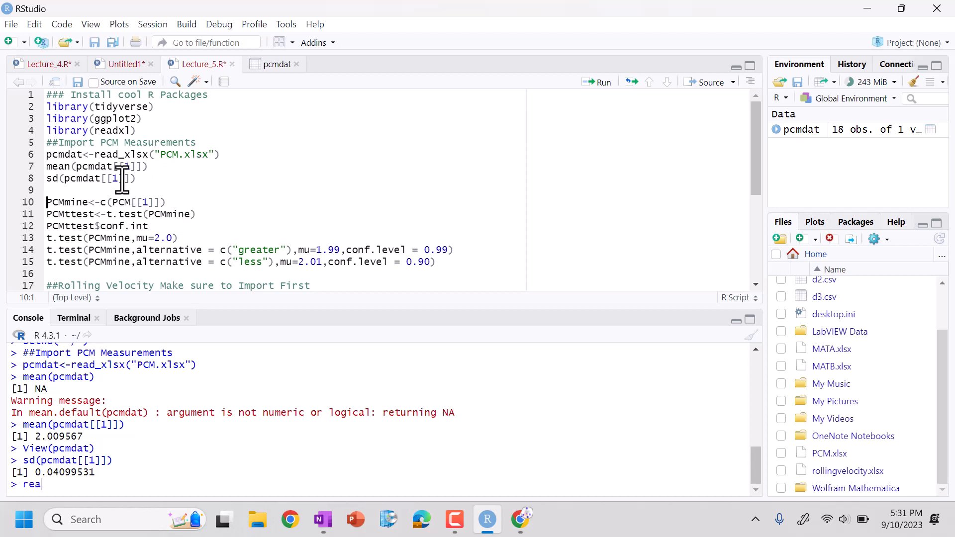
Clear the console, start texp<-function() on line 9, and bring up the OneNote t_exp formula.
{"action": "left_click", "coordinate": [31, 484]}
{"action": "type", "text": "rea"}
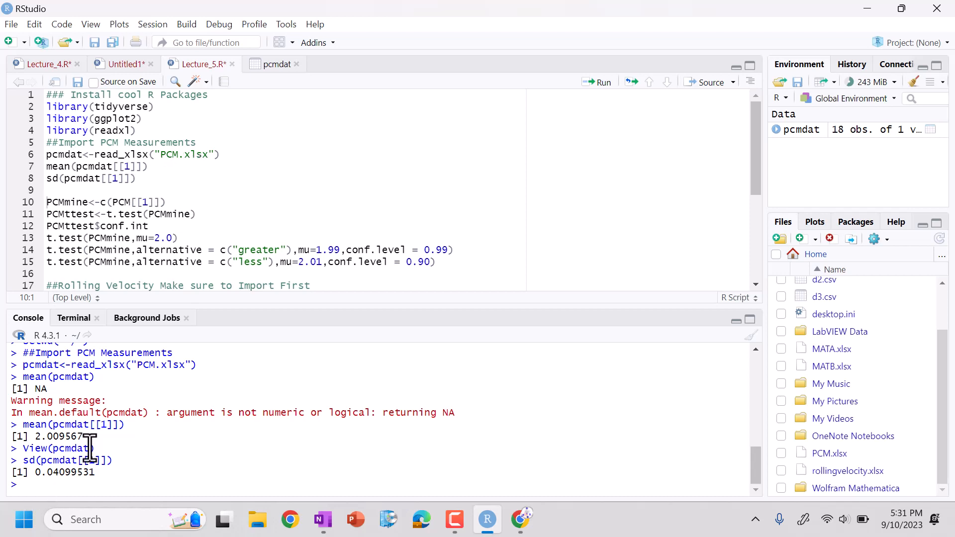
{"action": "left_click", "coordinate": [168, 187]}
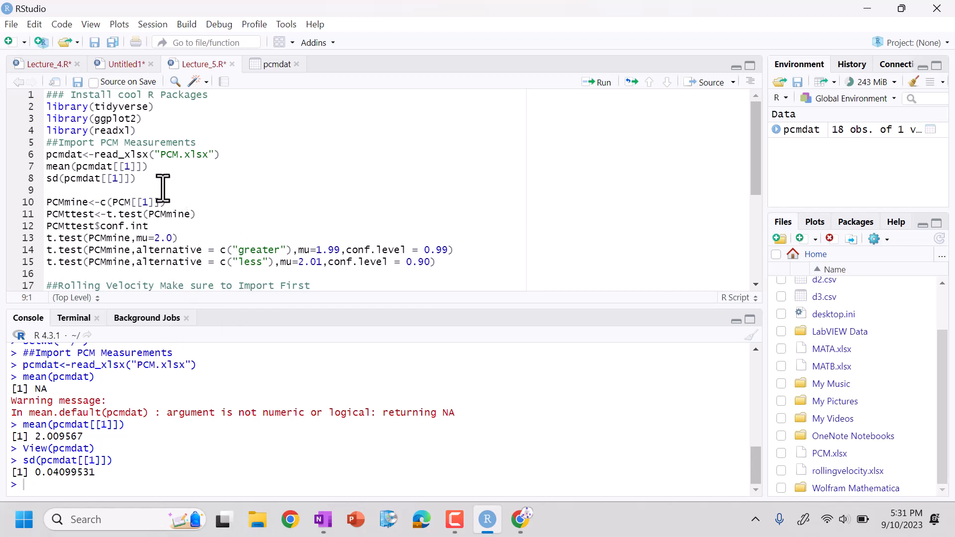
{"action": "key", "text": "Return"}
{"action": "key", "text": "Return"}
{"action": "type", "text": "tva"}
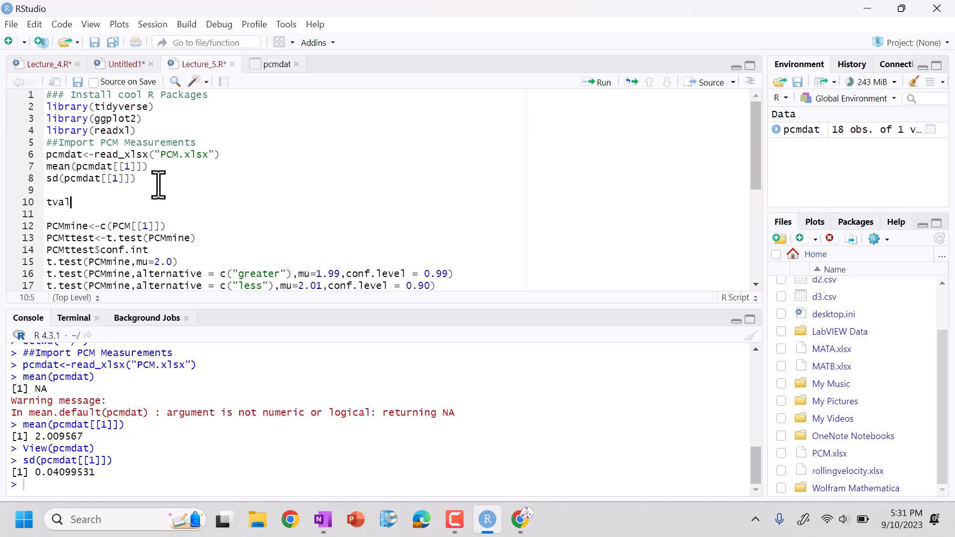
{"action": "key", "text": "BackSpace"}
{"action": "key", "text": "BackSpace"}
{"action": "type", "text": "exp<-"}
{"action": "type", "text": "func"}
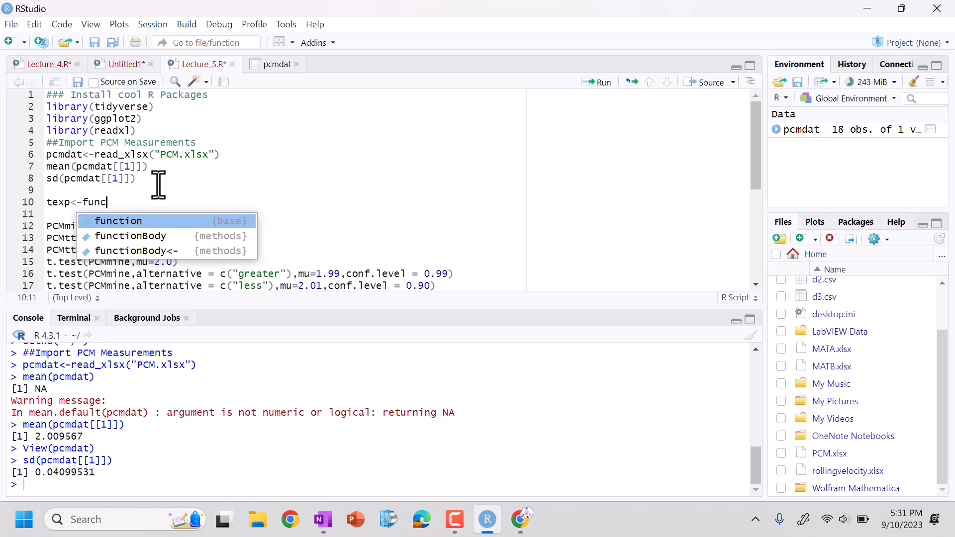
{"action": "key", "text": "Tab"}
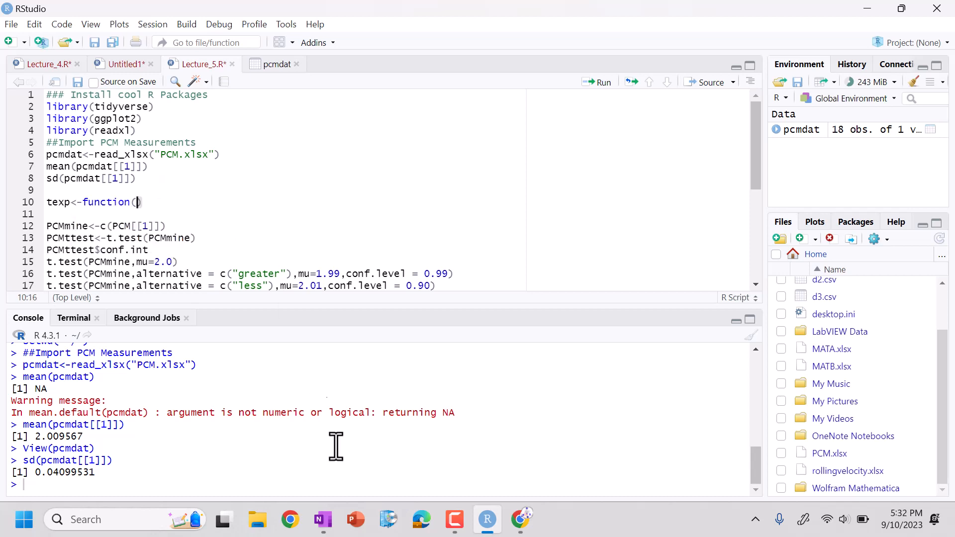
{"action": "left_click", "coordinate": [323, 519]}
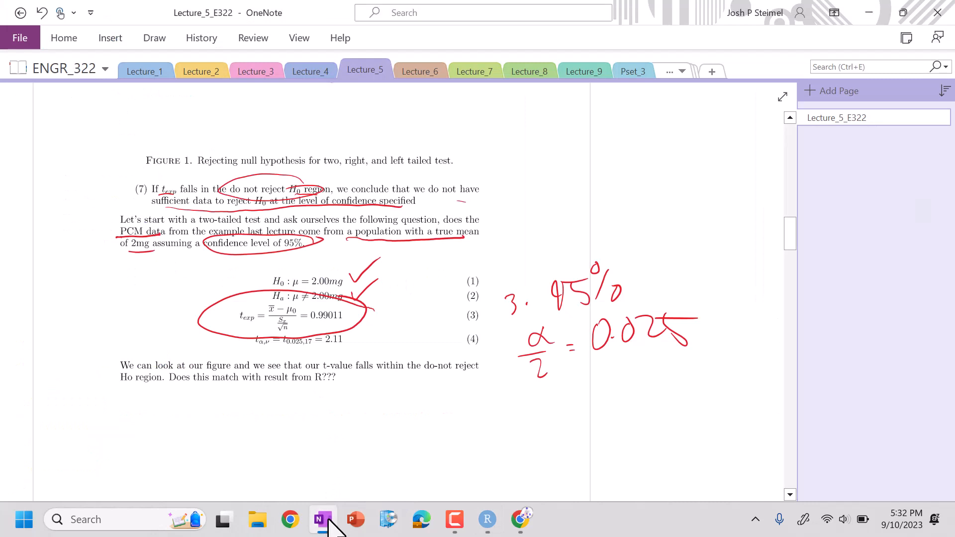
Write texp<-function(xbar,muo,){} on line 10, checking the PCM table and the notes' t formula.
{"action": "left_click", "coordinate": [323, 520]}
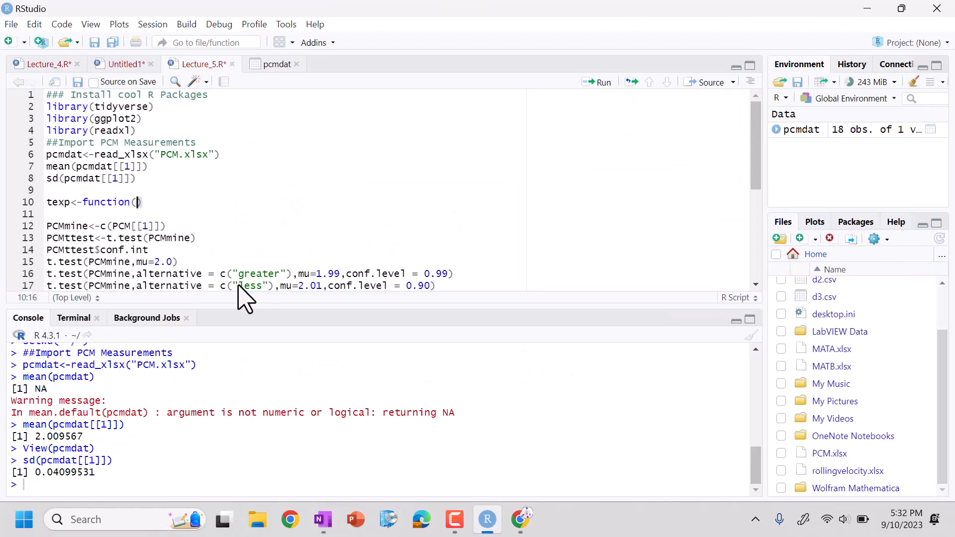
{"action": "type", "text": "xbar,"}
{"action": "type", "text": "muo"}
{"action": "type", "text": ","}
{"action": "left_click", "coordinate": [211, 203]}
{"action": "type", "text": "{"}
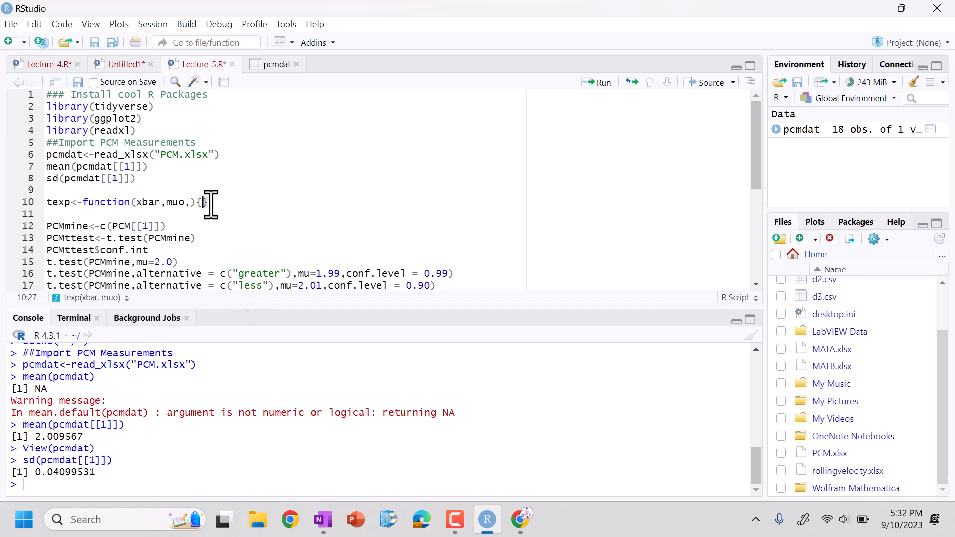
{"action": "left_click", "coordinate": [192, 202]}
{"action": "left_click", "coordinate": [268, 65]}
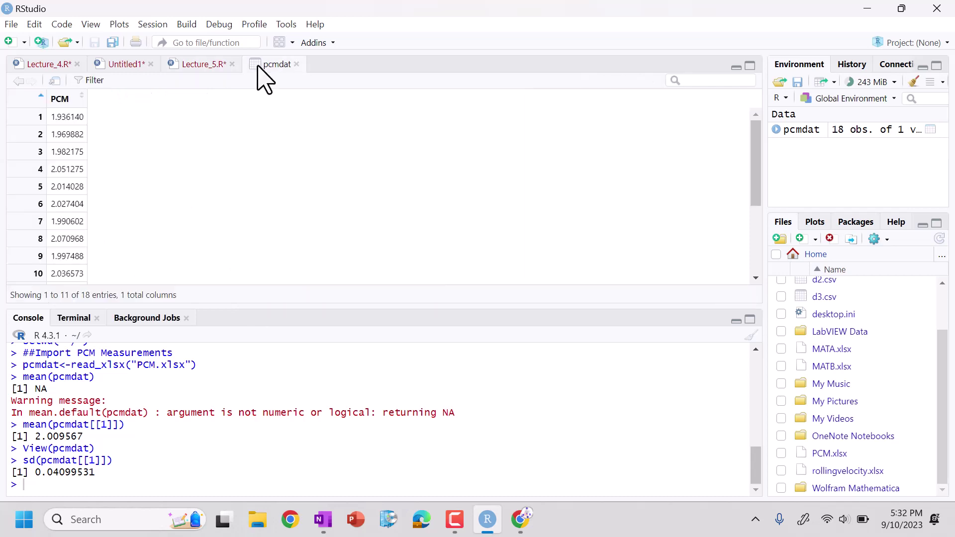
{"action": "left_click", "coordinate": [203, 64]}
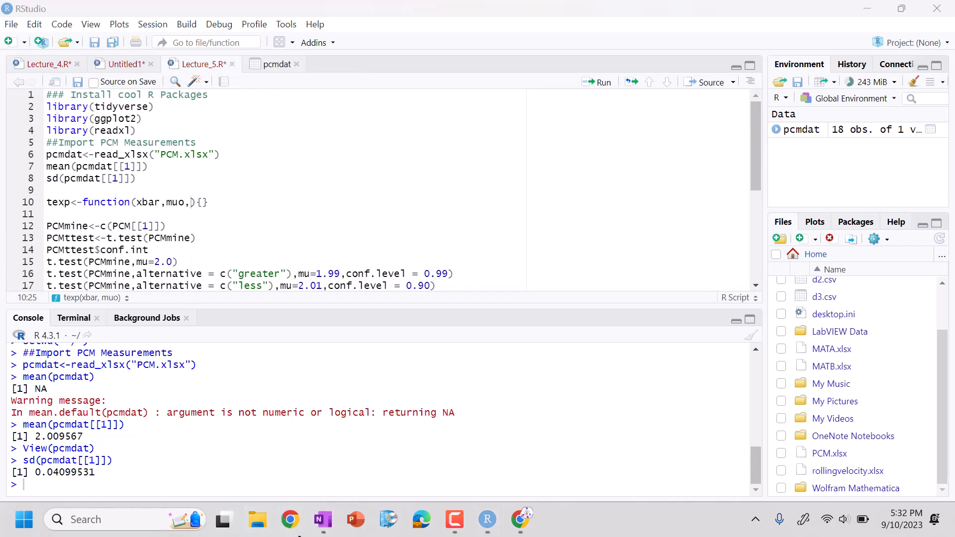
{"action": "left_click", "coordinate": [288, 520]}
{"action": "left_click", "coordinate": [847, 16]}
{"action": "left_click", "coordinate": [322, 520]}
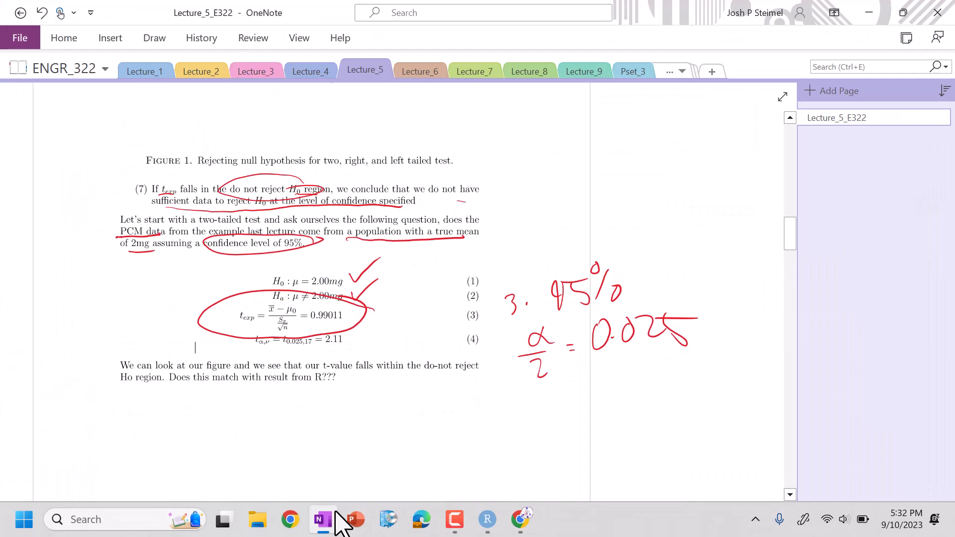
{"action": "left_click", "coordinate": [323, 519]}
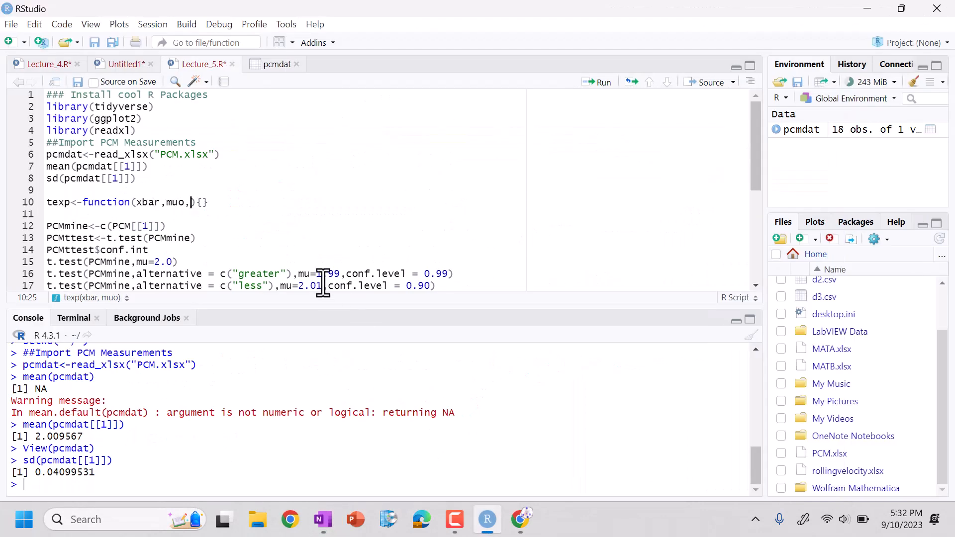
{"action": "type", "text": "Sx, n"}
Complete texp(xbar,muo,Sx,n) as (xbar-muo)/(Sx/sqrt(n)) and run it so it appears under Functions.
{"action": "key", "text": "Right"}
{"action": "key", "text": "Right"}
{"action": "type", "text": "x"}
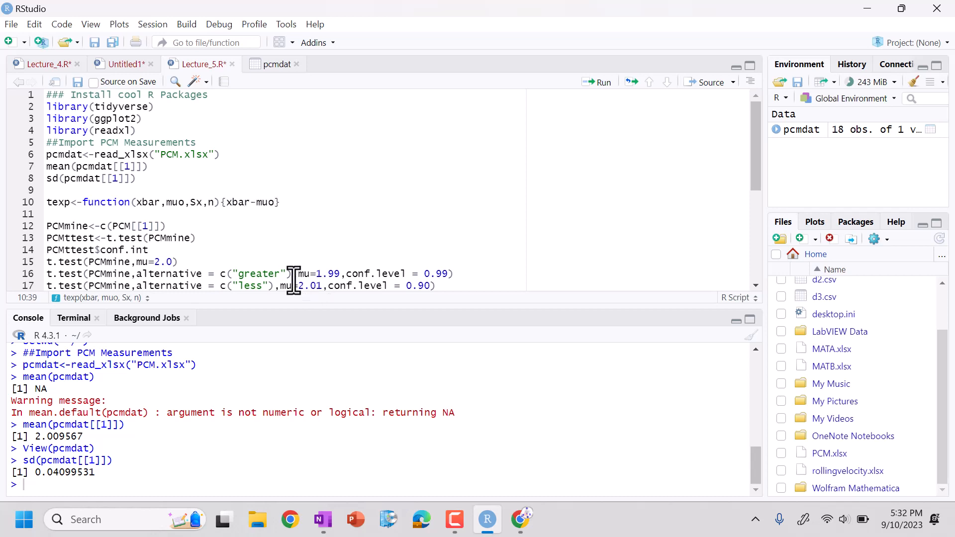
{"action": "left_click", "coordinate": [227, 202]}
{"action": "type", "text": "("}
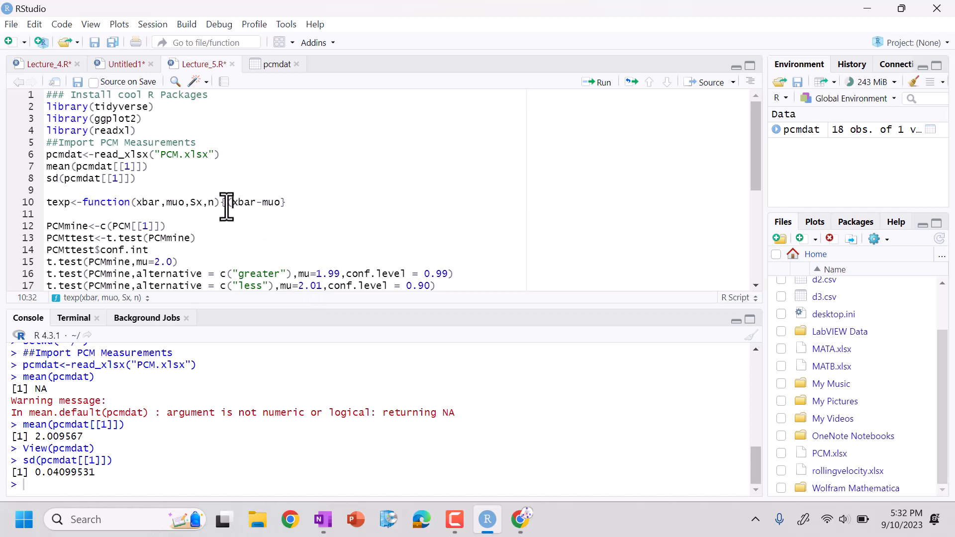
{"action": "left_click", "coordinate": [281, 202]}
{"action": "type", "text": ")/"}
{"action": "type", "text": "(Sx"}
{"action": "type", "text": "/sqr"}
{"action": "type", "text": "t(n"}
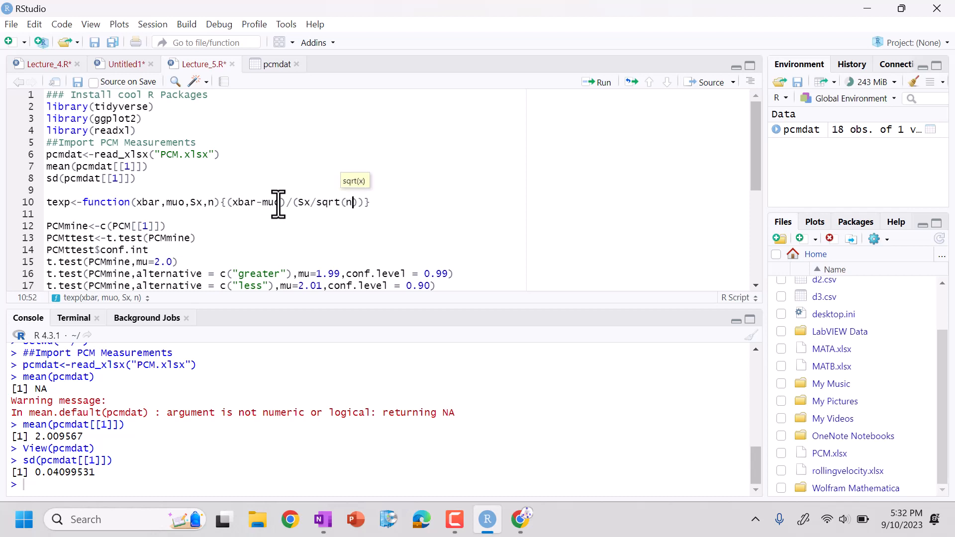
{"action": "left_click", "coordinate": [386, 204]}
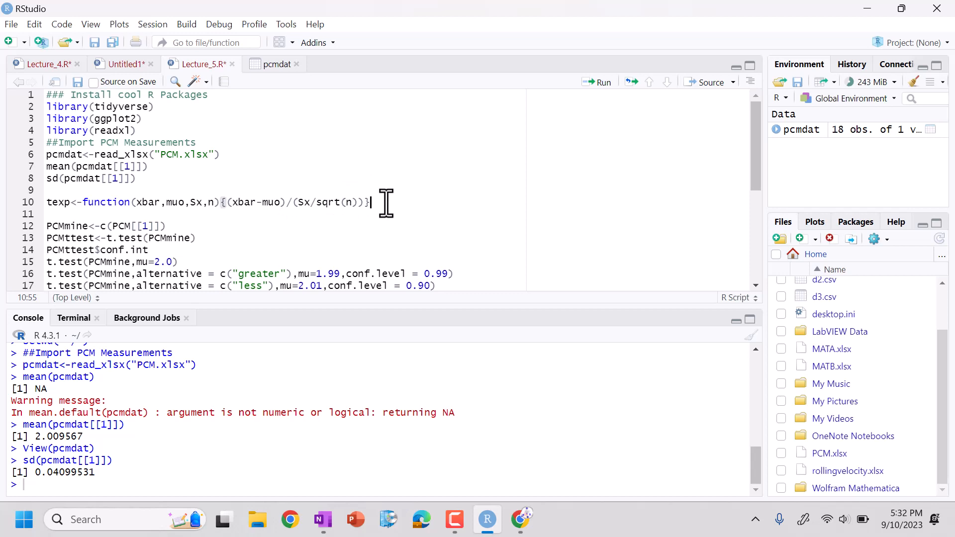
{"action": "key", "text": "ctrl+Return"}
{"action": "left_click", "coordinate": [386, 202]}
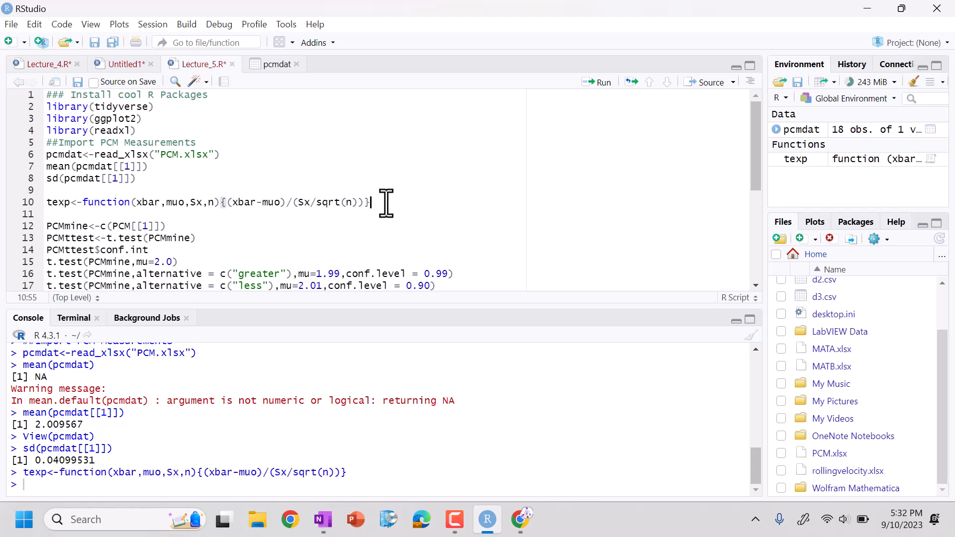
Start a texp call on line 11 with mean(pcmdat[[1]]) and 2 as its first arguments.
{"action": "key", "text": "Return"}
{"action": "type", "text": "texp"}
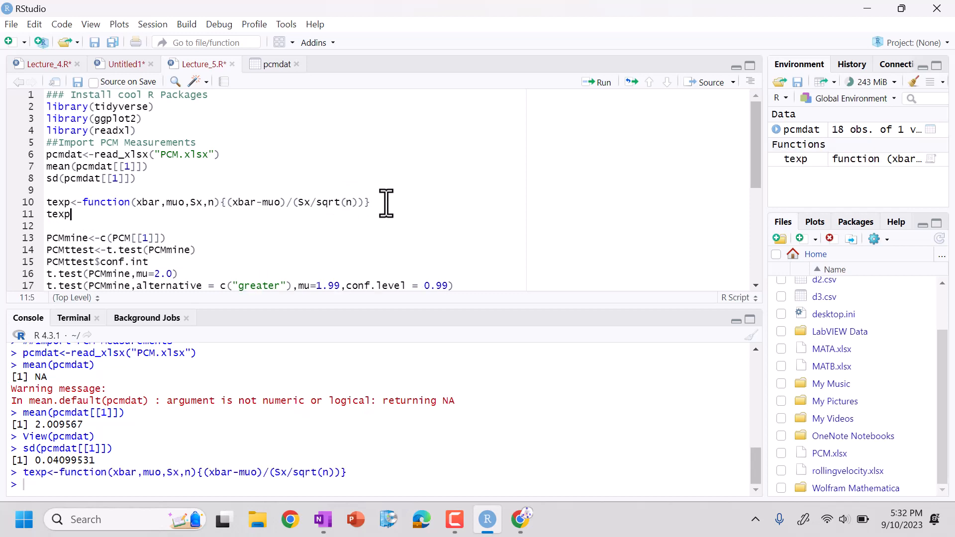
{"action": "type", "text": "("}
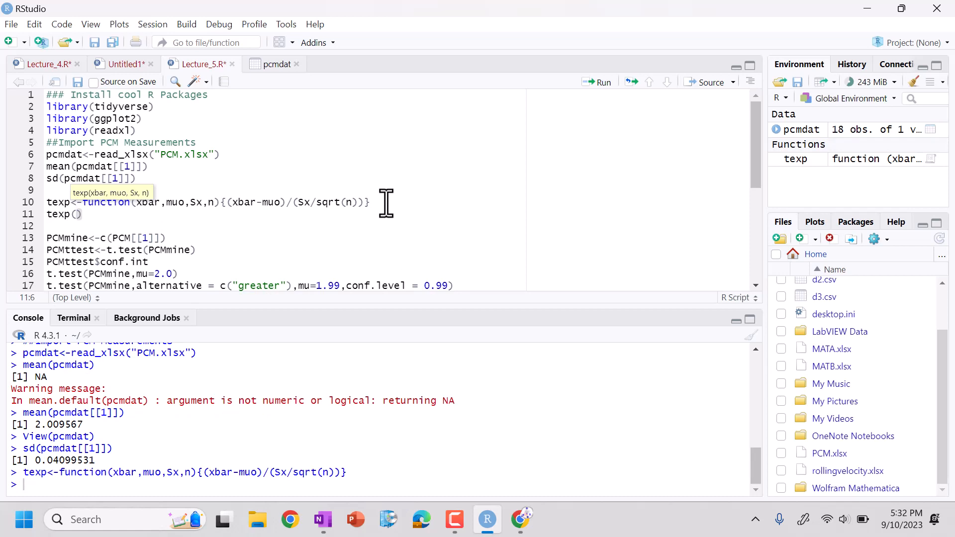
{"action": "left_click_drag", "start_coordinate": [46, 166], "coordinate": [65, 166]}
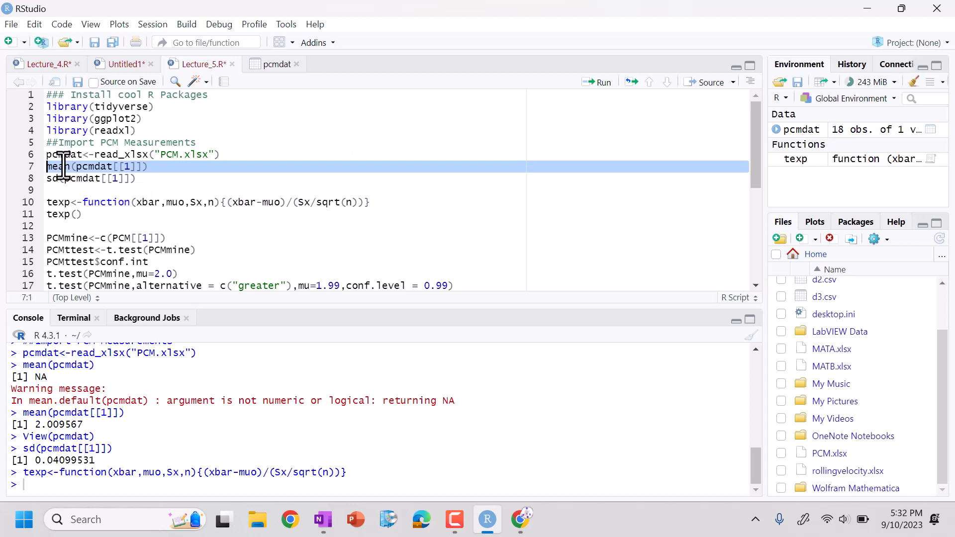
{"action": "left_click", "coordinate": [76, 214]}
{"action": "type", "text": "mean(pcmdat[[1]])"}
{"action": "key", "text": "Return"}
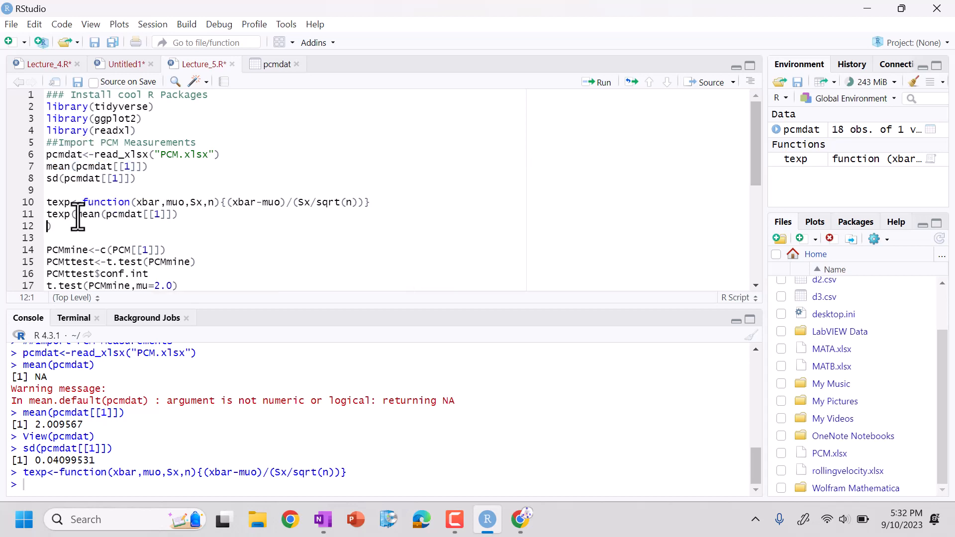
{"action": "key", "text": "BackSpace"}
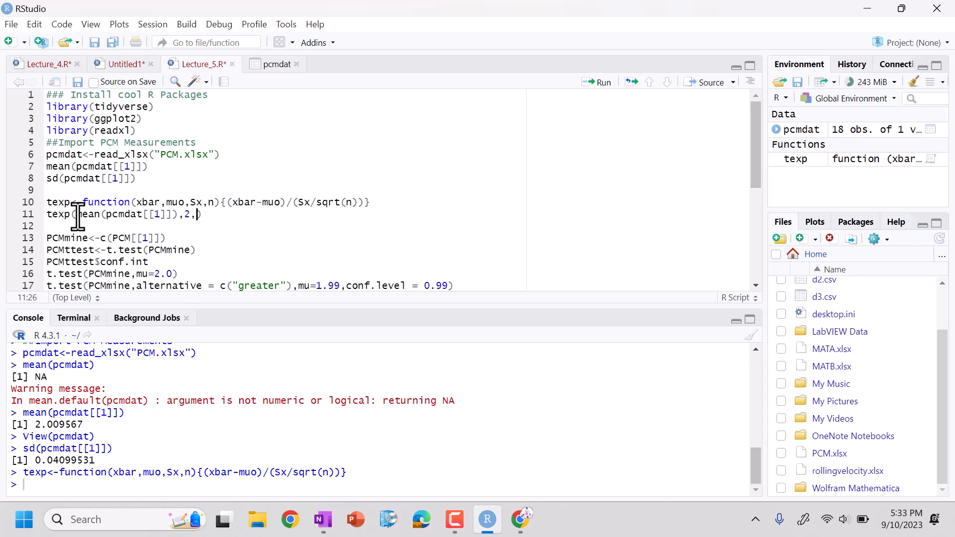
{"action": "type", "text": "sd(pc"}
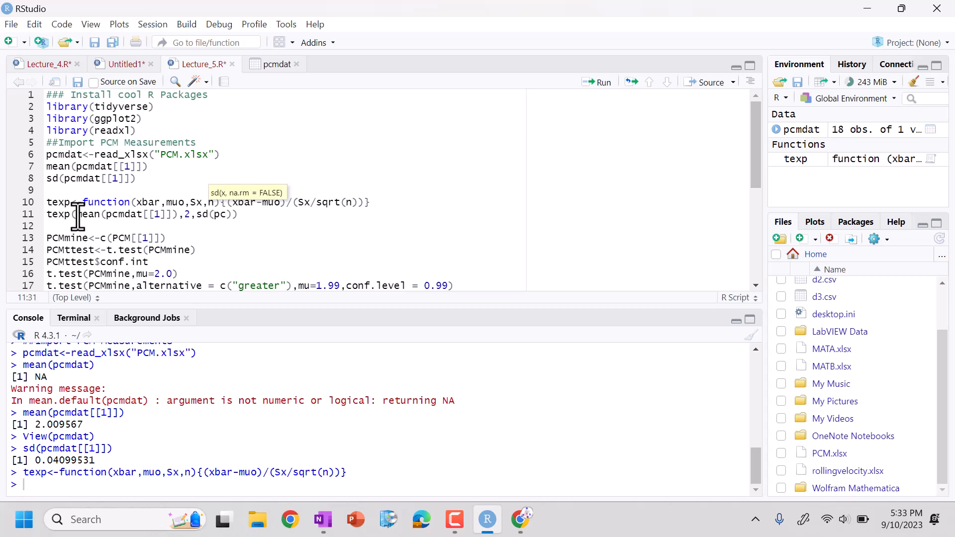
{"action": "type", "text": "mda"}
{"action": "key", "text": "Tab"}
{"action": "type", "text": "[[1"}
Add sd(pcmdat[[1]]) and length(pcmdat[[1]]) as the last arguments and run it, giving 0.9901053.
{"action": "left_click", "coordinate": [270, 215]}
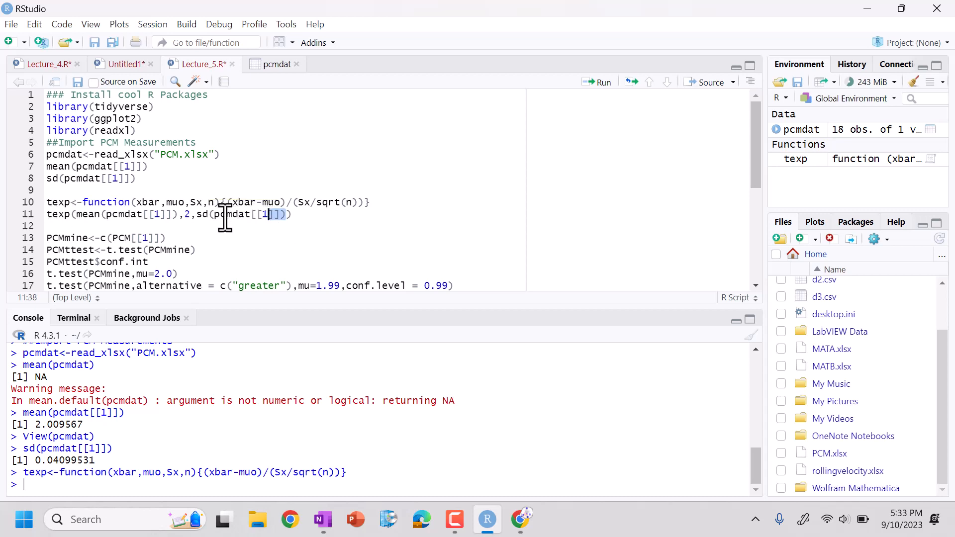
{"action": "mouse_move", "coordinate": [251, 214]}
{"action": "left_mouse_down"}
{"action": "mouse_move", "coordinate": [214, 214]}
{"action": "mouse_move", "coordinate": [285, 215]}
{"action": "left_mouse_up"}
{"action": "key", "text": "ctrl+c"}
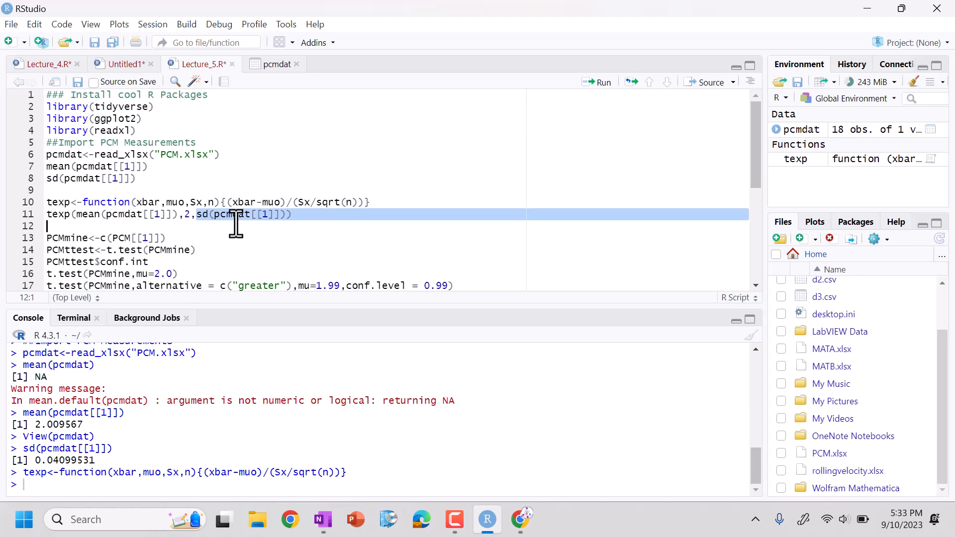
{"action": "left_click", "coordinate": [286, 215]}
{"action": "key", "text": "ctrl+v"}
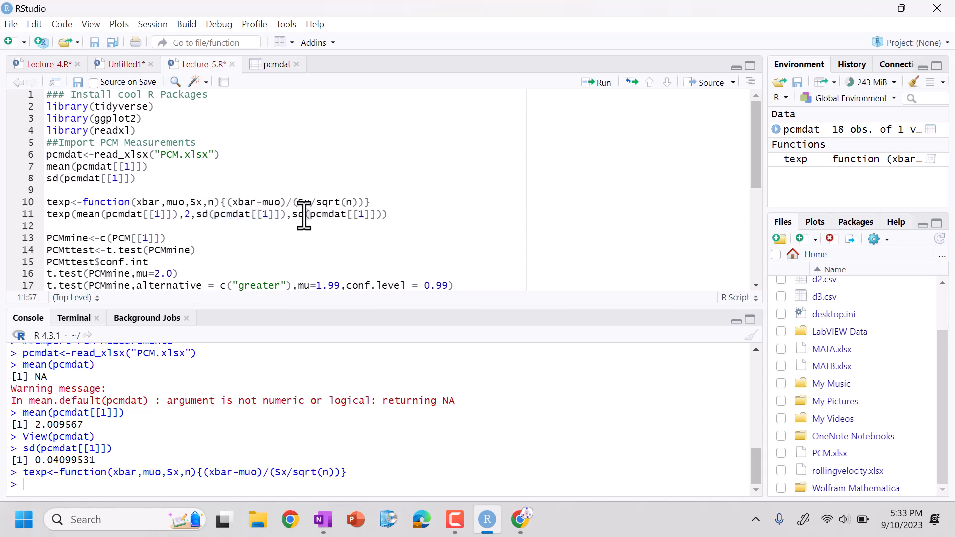
{"action": "key", "text": "BackSpace"}
{"action": "key", "text": "BackSpace"}
{"action": "type", "text": "length"}
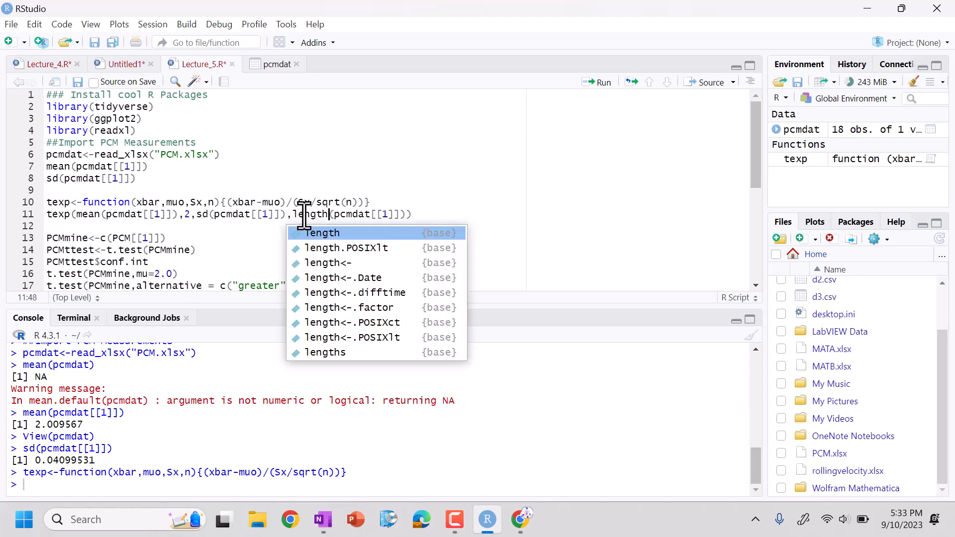
{"action": "key", "text": "Escape"}
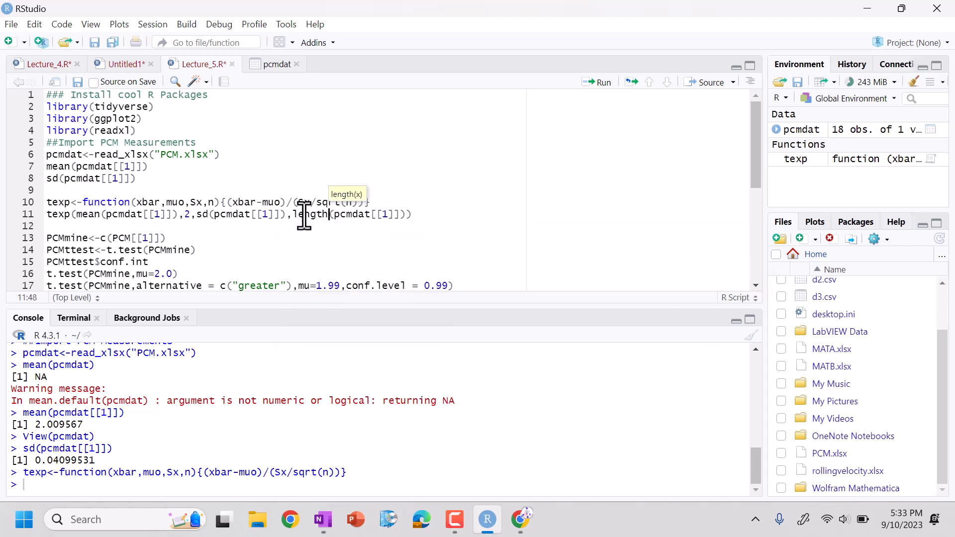
{"action": "key", "text": "ctrl+Return"}
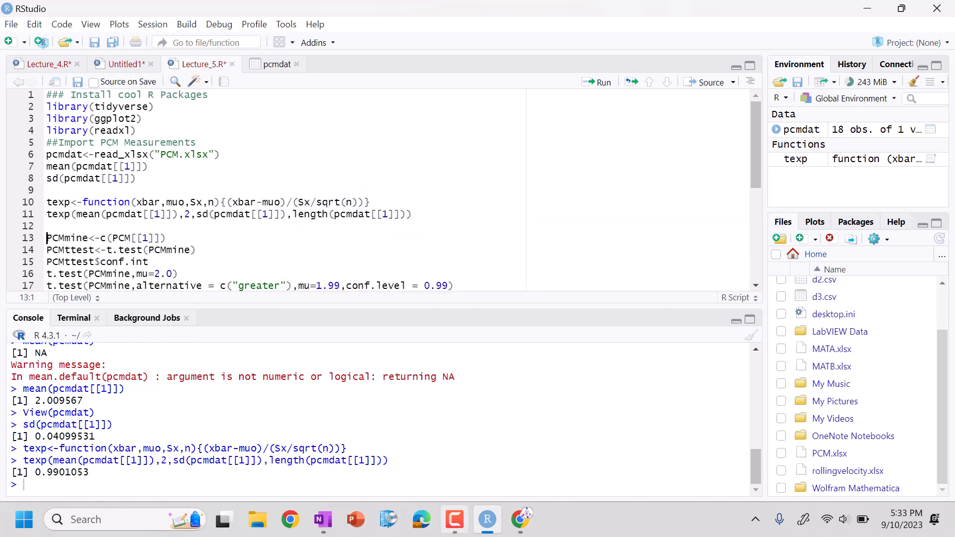
{"action": "left_click", "coordinate": [323, 520]}
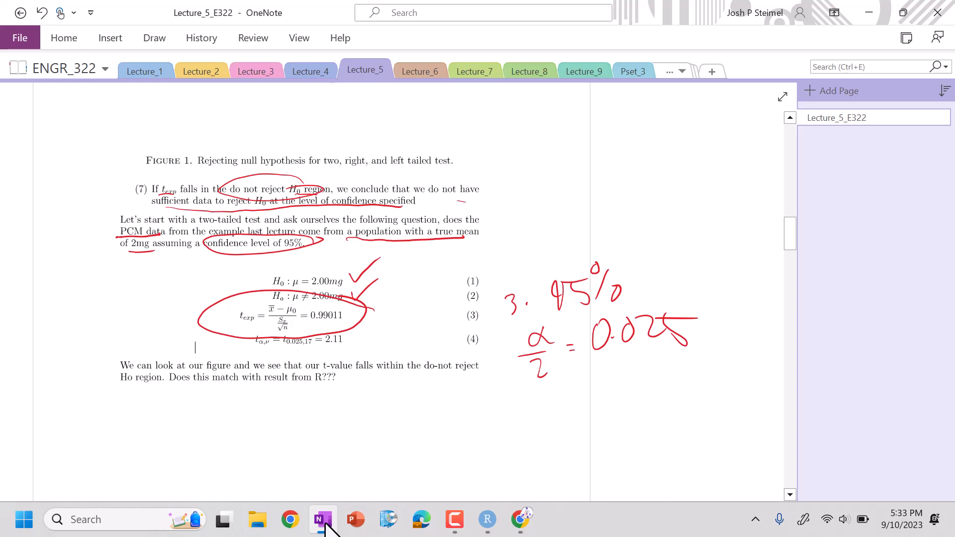
Add a blank line below the texp call, then underline t_α,ν in equation (4) of the notes in red.
{"action": "left_click", "coordinate": [323, 519]}
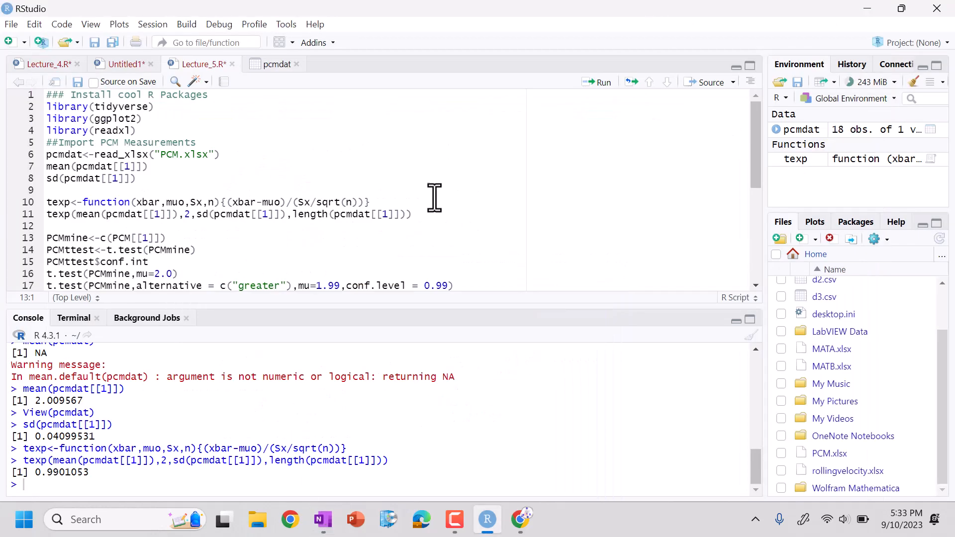
{"action": "left_click", "coordinate": [426, 216]}
{"action": "key", "text": "Return"}
{"action": "key", "text": "Return"}
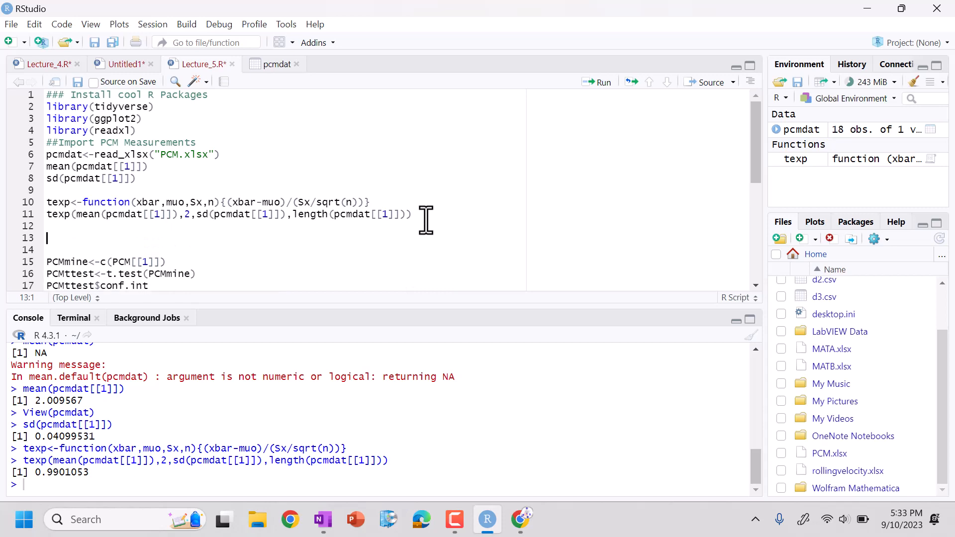
{"action": "left_click", "coordinate": [323, 520]}
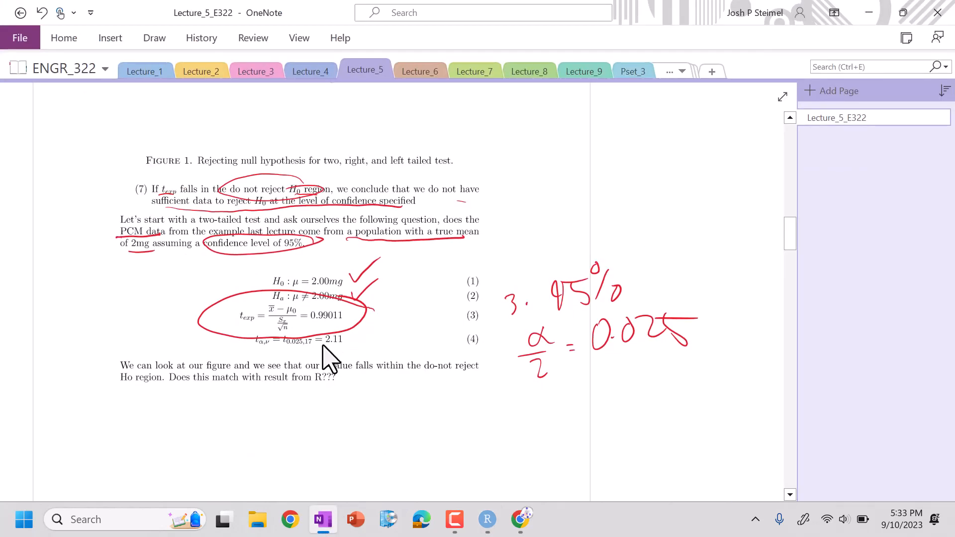
{"action": "left_click_drag", "start_coordinate": [250, 351], "coordinate": [279, 349]}
Run length(pcmdat[[1]]) on line 13, returning 18 measurements, and go back to the notes.
{"action": "left_click", "coordinate": [487, 520]}
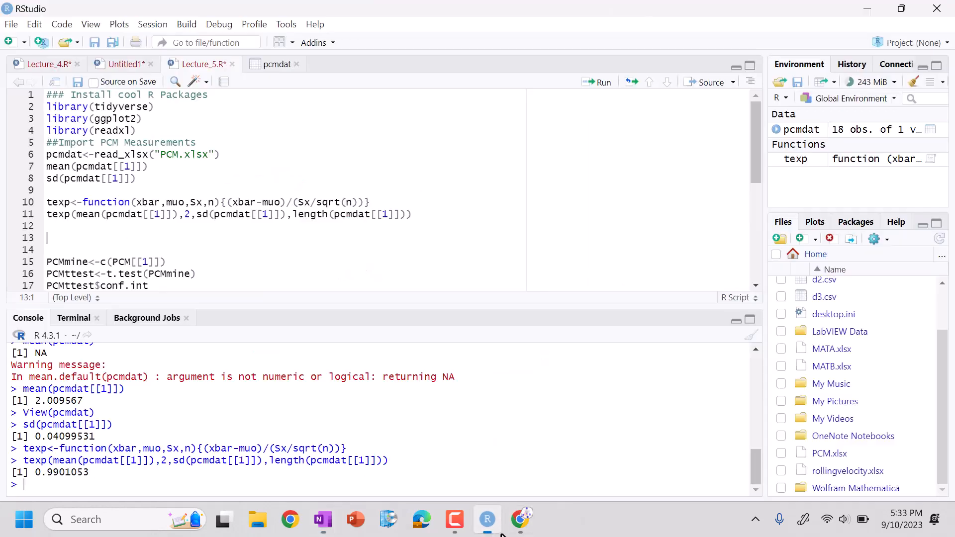
{"action": "type", "text": "leng"}
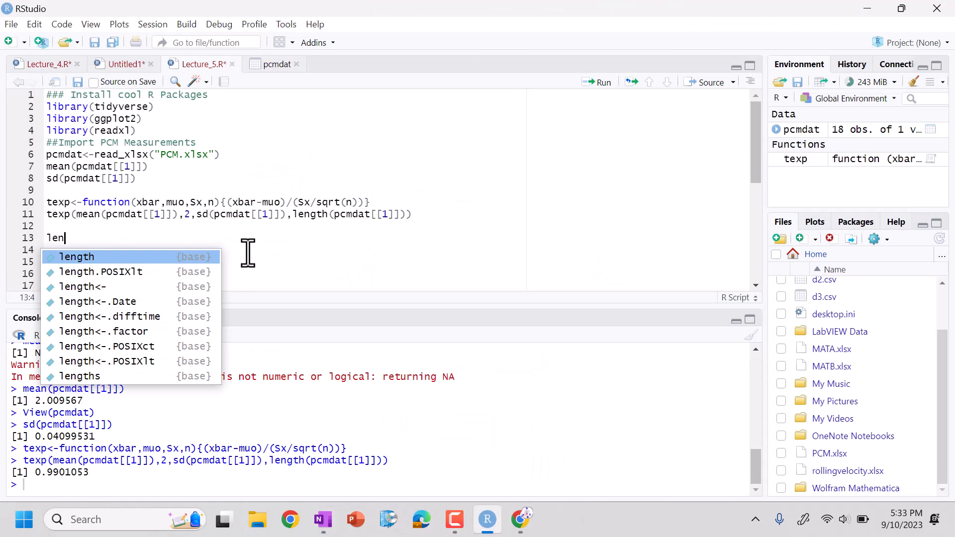
{"action": "type", "text": "th("}
{"action": "type", "text": "pcmd"}
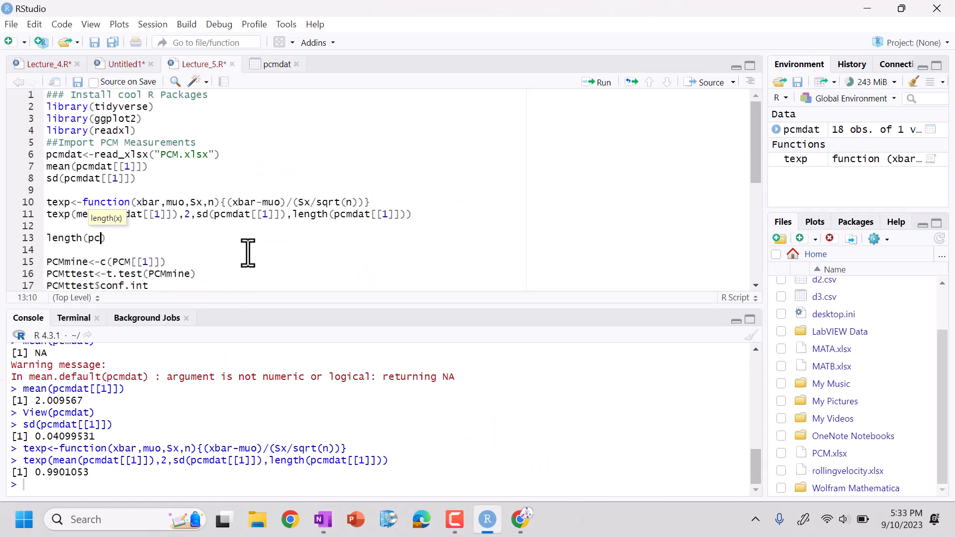
{"action": "type", "text": "at[[1"}
{"action": "key", "text": "ctrl+Return"}
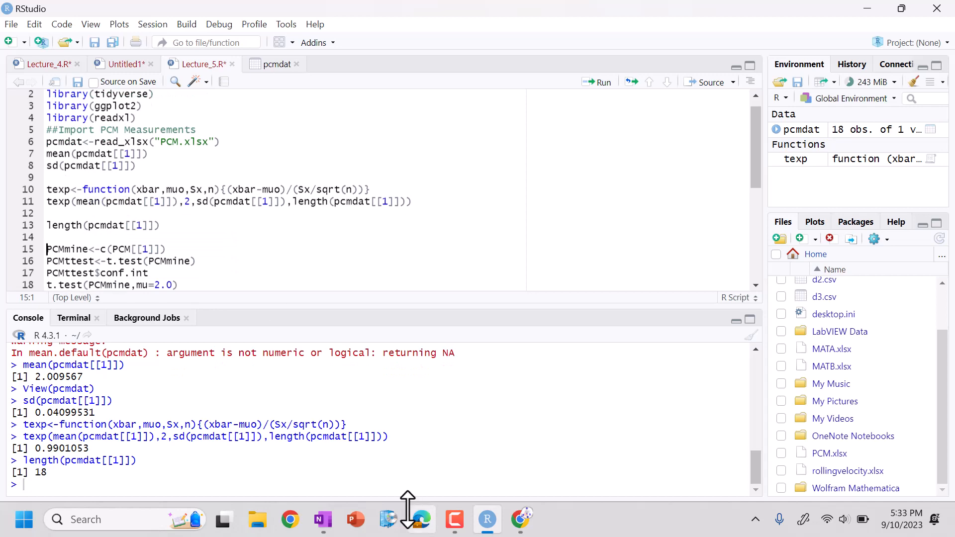
{"action": "left_click", "coordinate": [488, 519]}
Underline t0.025,17, write α = 0.05, and mark 2,110 in row 17 of the Lecture 4 t-table.
{"action": "left_click", "coordinate": [324, 520]}
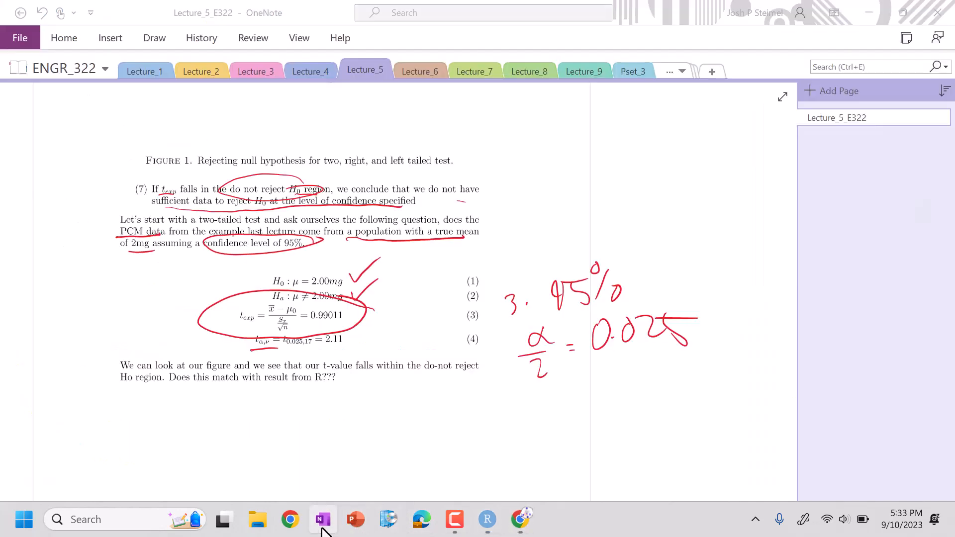
{"action": "left_click_drag", "start_coordinate": [284, 350], "coordinate": [311, 348]}
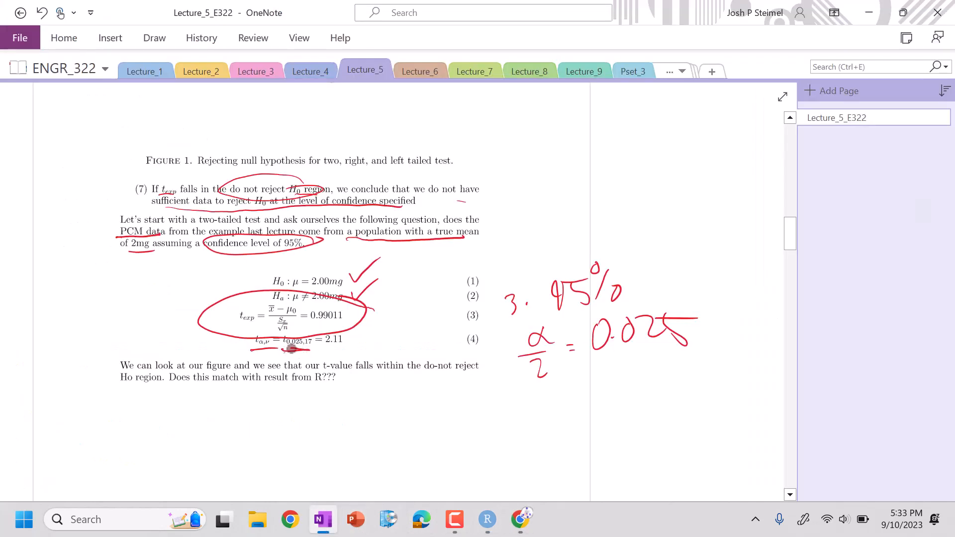
{"action": "mouse_move", "coordinate": [518, 195]}
{"action": "left_mouse_down"}
{"action": "mouse_move", "coordinate": [525, 232]}
{"action": "mouse_move", "coordinate": [543, 221]}
{"action": "mouse_move", "coordinate": [568, 227]}
{"action": "mouse_move", "coordinate": [605, 206]}
{"action": "mouse_move", "coordinate": [612, 224]}
{"action": "left_mouse_up"}
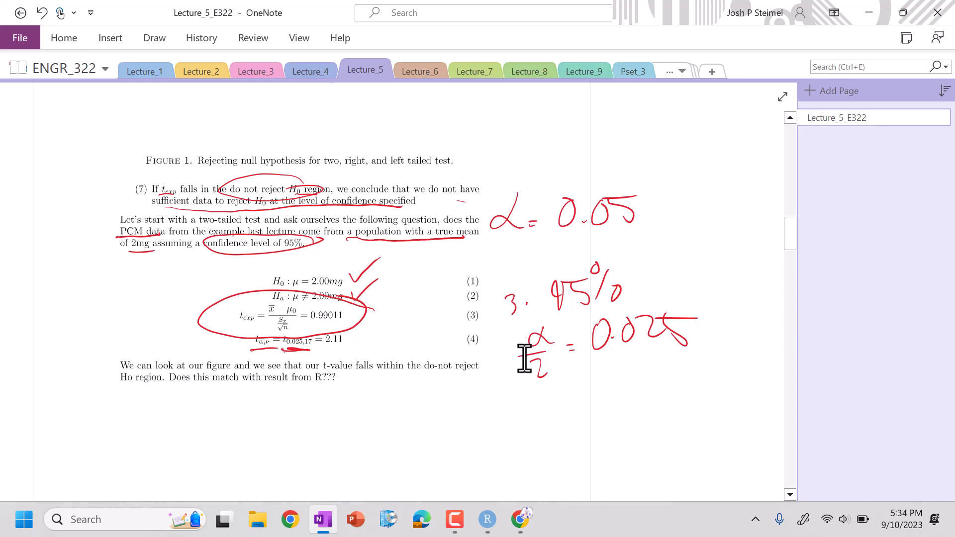
{"action": "left_click", "coordinate": [310, 71]}
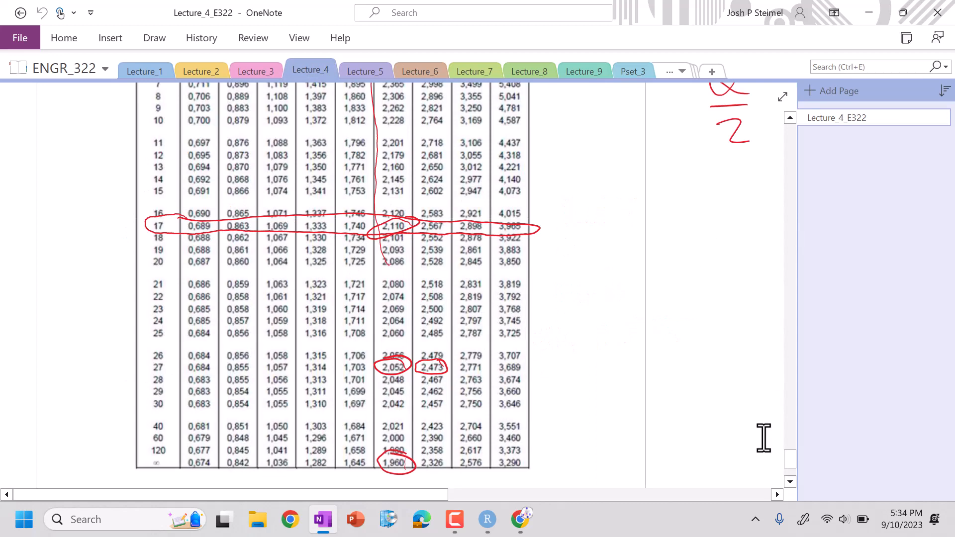
{"action": "mouse_move", "coordinate": [791, 464]}
{"action": "left_mouse_down"}
{"action": "mouse_move", "coordinate": [789, 426]}
{"action": "mouse_move", "coordinate": [789, 461]}
{"action": "left_mouse_up"}
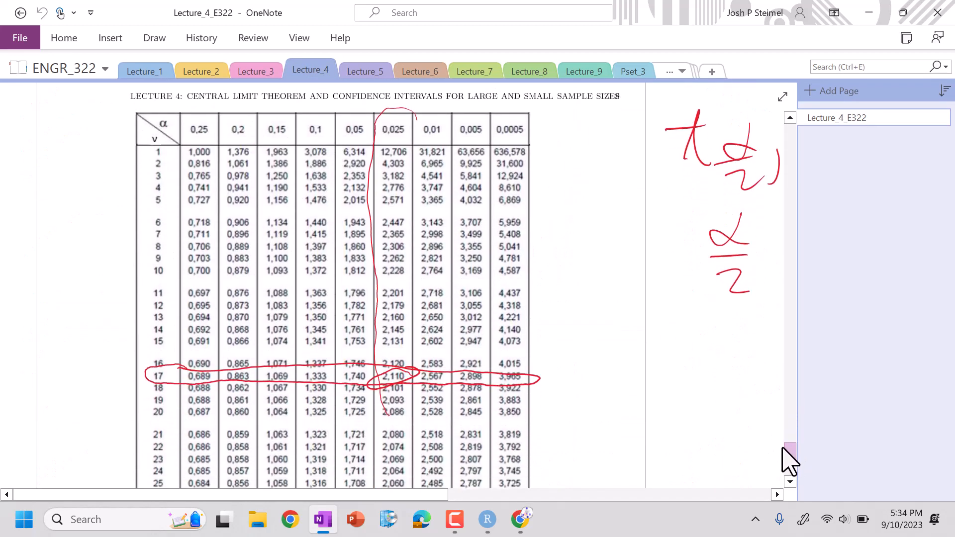
{"action": "mouse_move", "coordinate": [400, 368]}
{"action": "left_mouse_down"}
{"action": "mouse_move", "coordinate": [392, 381]}
{"action": "mouse_move", "coordinate": [374, 374]}
{"action": "mouse_move", "coordinate": [407, 374]}
{"action": "mouse_move", "coordinate": [362, 374]}
{"action": "left_mouse_up"}
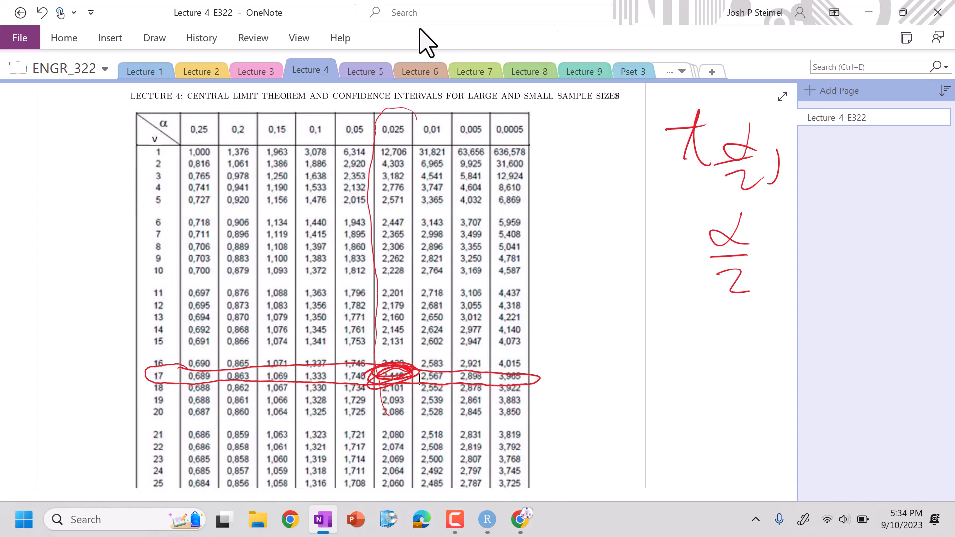
Circle 2.11 in equation (4) and write 2.11 under the right tail of the two-tailed curve.
{"action": "left_click", "coordinate": [365, 71]}
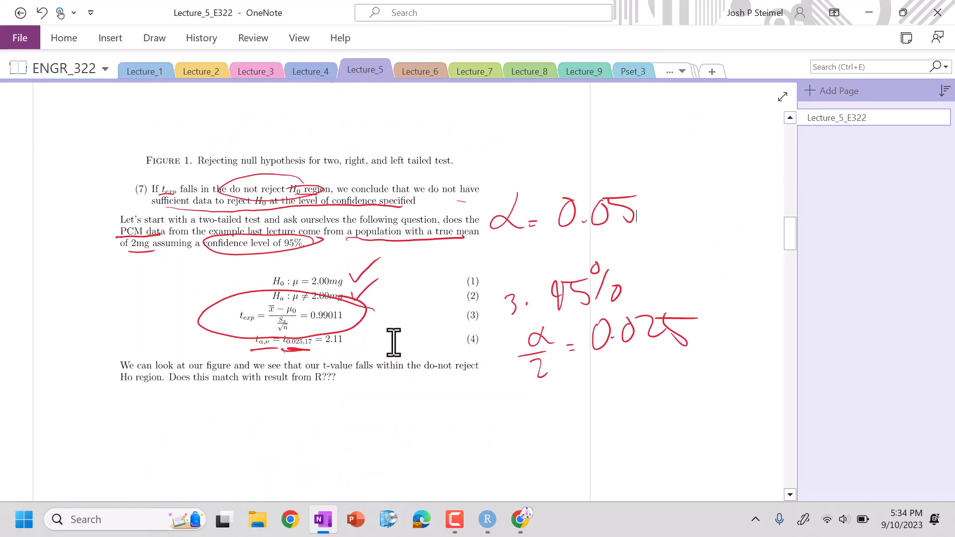
{"action": "left_click_drag", "start_coordinate": [346, 328], "coordinate": [345, 332]}
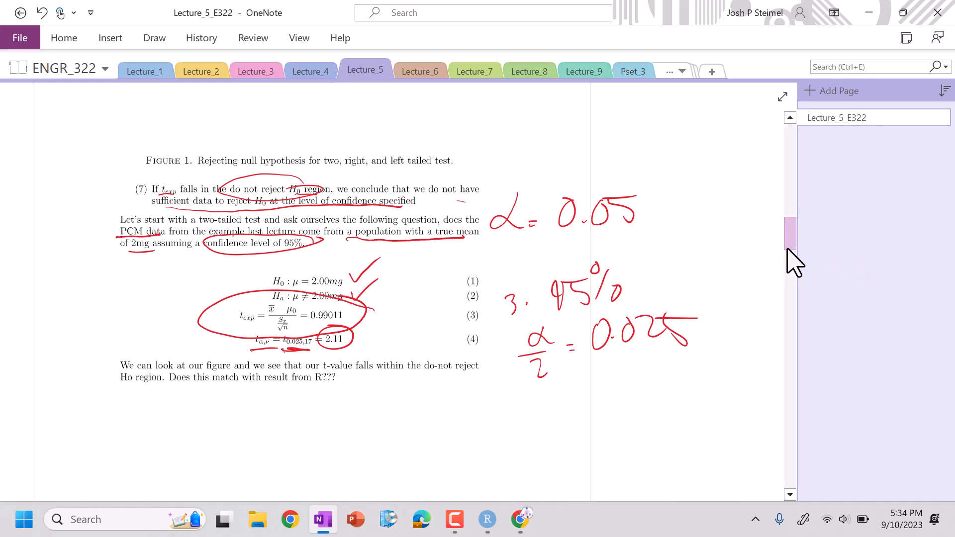
{"action": "mouse_move", "coordinate": [790, 233]}
{"action": "left_mouse_down"}
{"action": "mouse_move", "coordinate": [791, 191]}
{"action": "mouse_move", "coordinate": [791, 215]}
{"action": "left_mouse_up"}
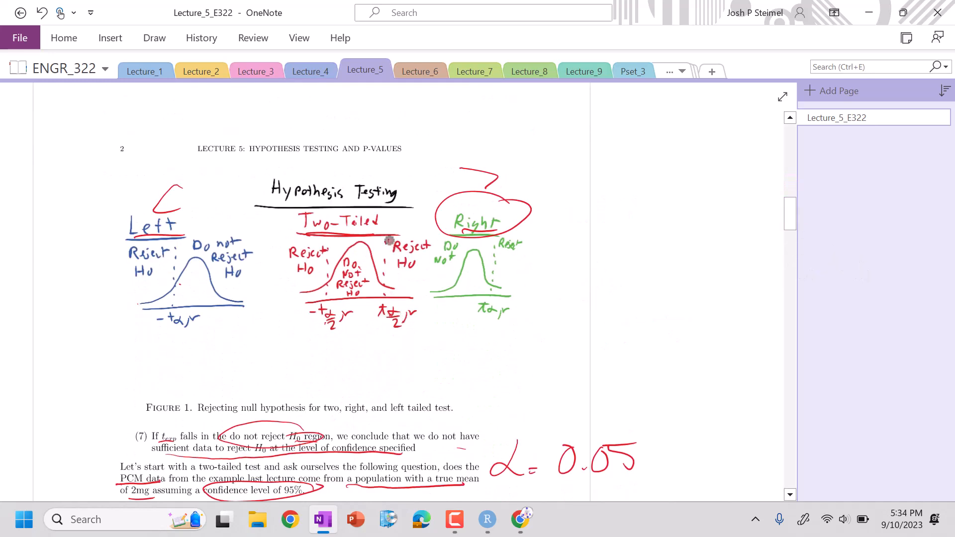
{"action": "left_click_drag", "start_coordinate": [388, 239], "coordinate": [384, 314]}
{"action": "mouse_move", "coordinate": [373, 348]}
{"action": "left_mouse_down"}
{"action": "mouse_move", "coordinate": [382, 364]}
{"action": "mouse_move", "coordinate": [408, 369]}
{"action": "left_mouse_up"}
{"action": "left_click", "coordinate": [395, 357]}
{"action": "left_click_drag", "start_coordinate": [415, 337], "coordinate": [416, 368]}
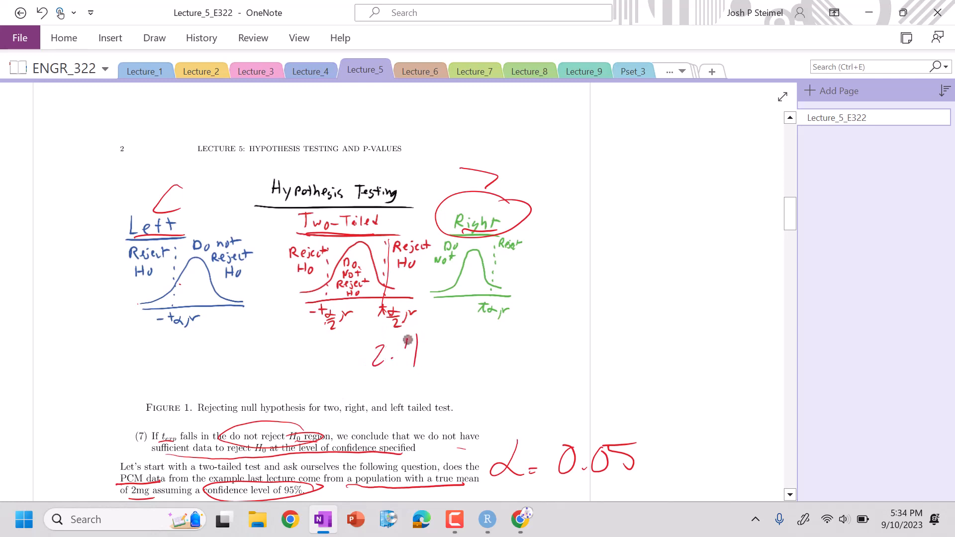
Write -2.11 under the left tail and circle the Do Not Reject region.
{"action": "left_click_drag", "start_coordinate": [268, 360], "coordinate": [333, 369]}
{"action": "left_click", "coordinate": [319, 350]}
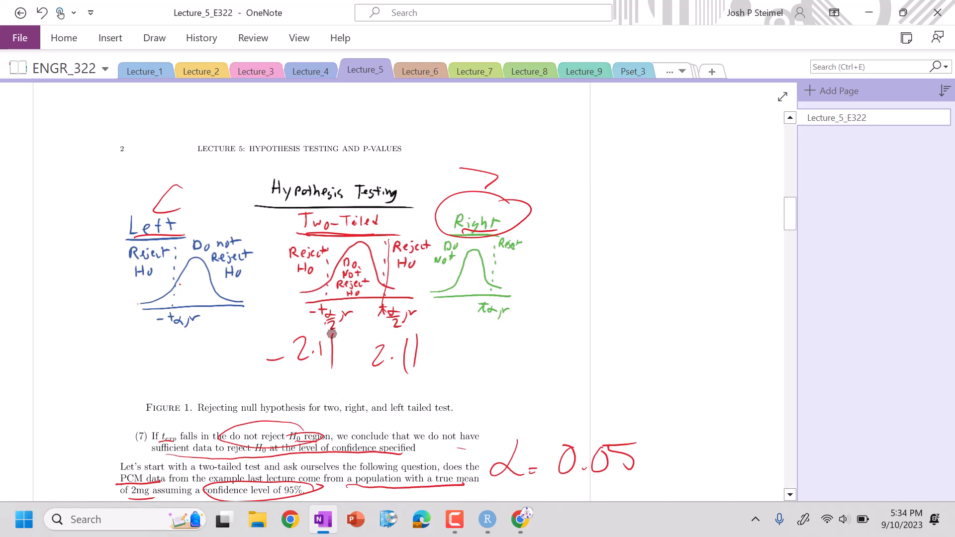
{"action": "left_click_drag", "start_coordinate": [359, 251], "coordinate": [337, 256]}
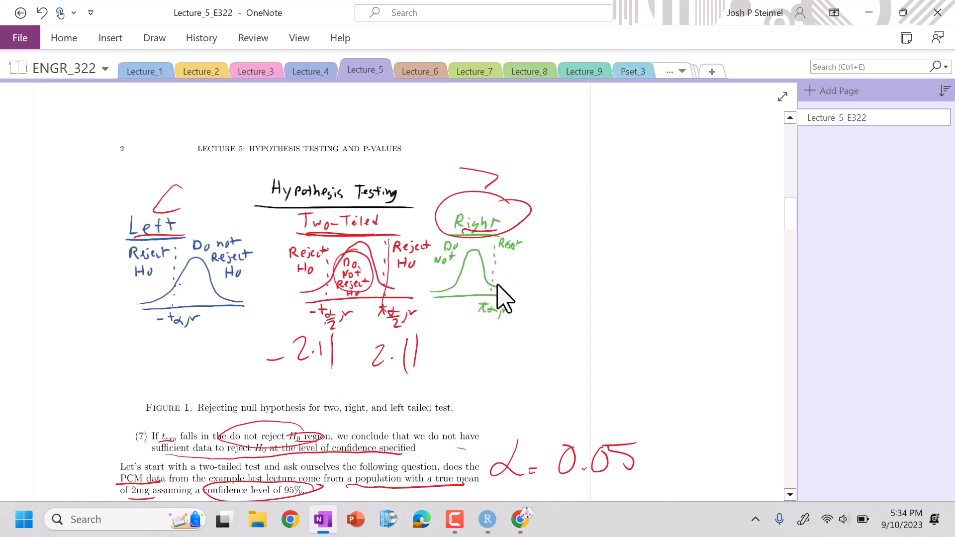
{"action": "left_click_drag", "start_coordinate": [790, 216], "coordinate": [800, 251]}
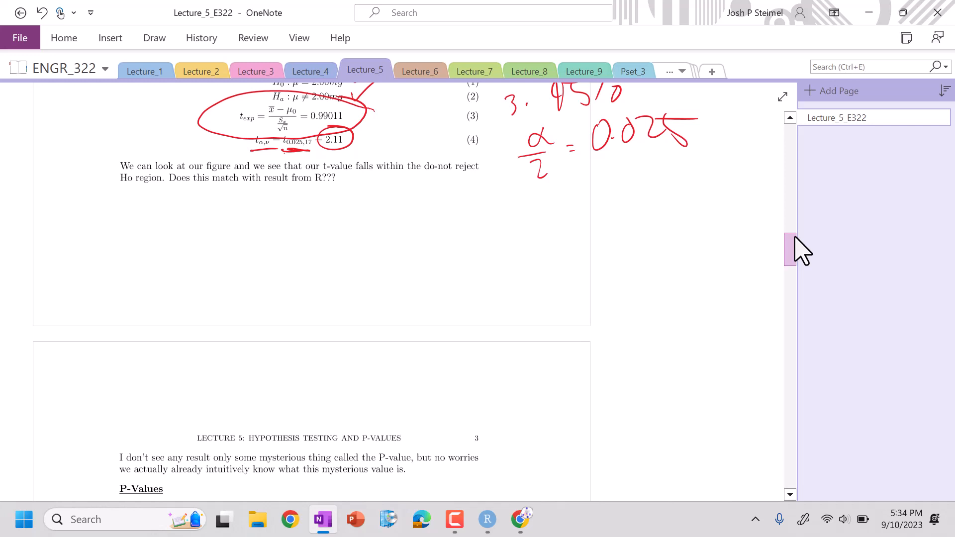
{"action": "left_click_drag", "start_coordinate": [800, 251], "coordinate": [801, 263]}
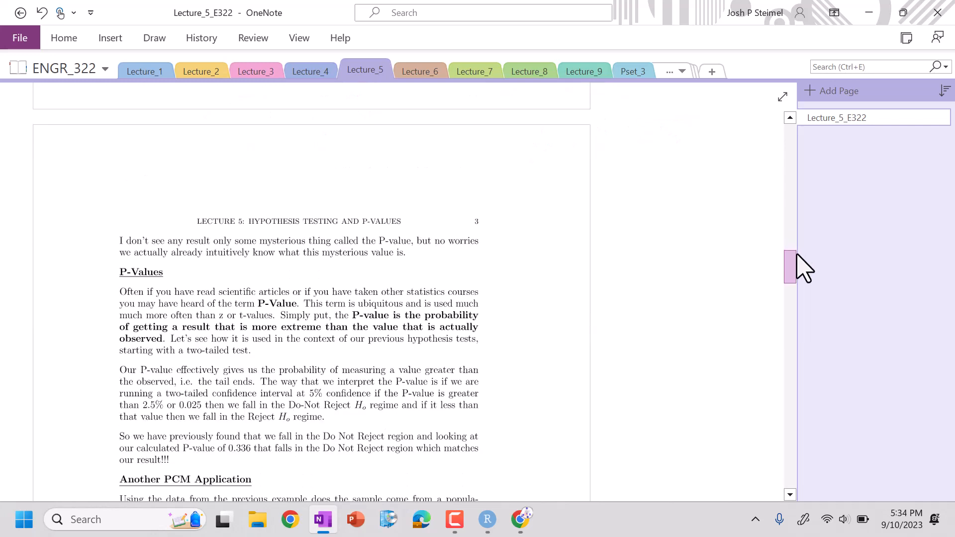
Insert blank lines before the PCMmine line, add t.test on line 16 and bring up its help page.
{"action": "left_click", "coordinate": [487, 520]}
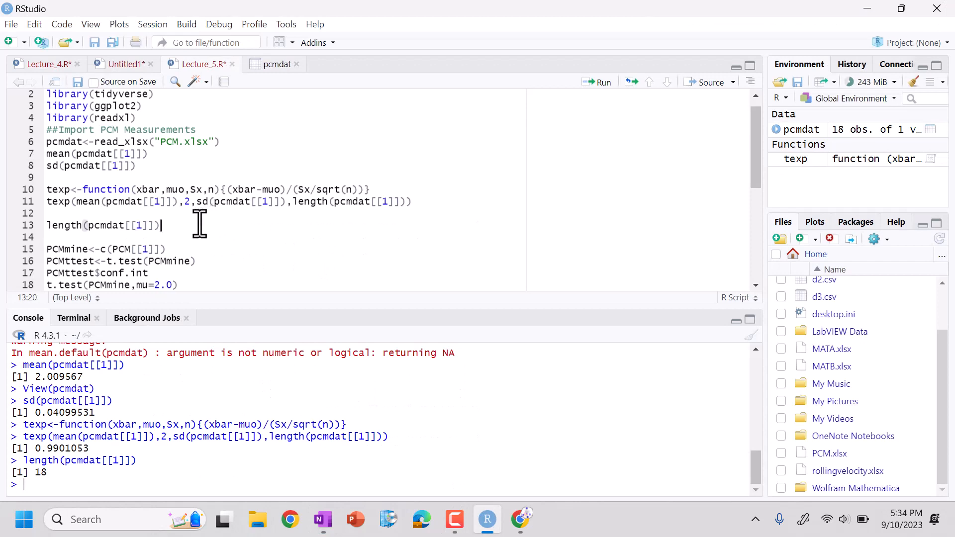
{"action": "key", "text": "Return"}
{"action": "key", "text": "Return"}
{"action": "key", "text": "Return"}
{"action": "key", "text": "Up"}
{"action": "key", "text": "Up"}
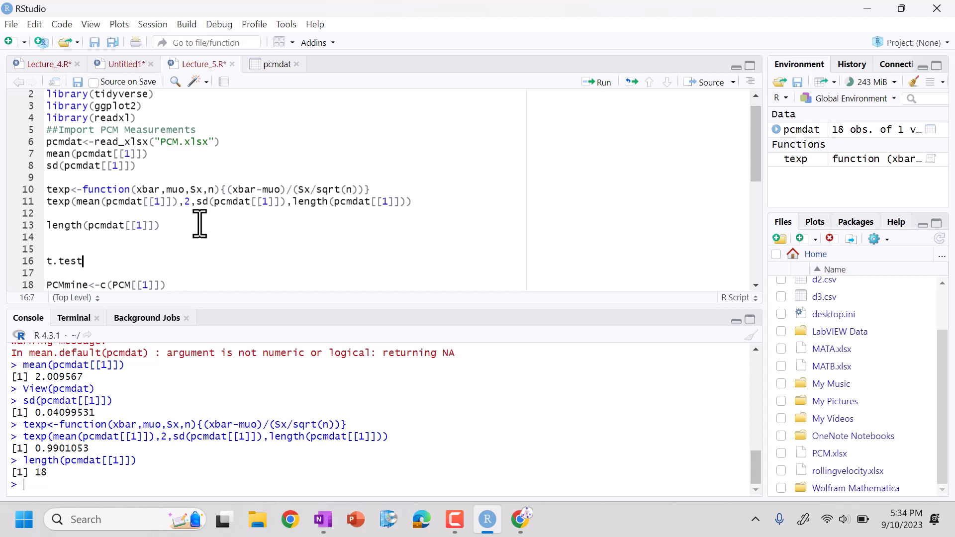
{"action": "mouse_move", "coordinate": [755, 161]}
{"action": "left_mouse_down"}
{"action": "mouse_move", "coordinate": [760, 194]}
{"action": "mouse_move", "coordinate": [758, 172]}
{"action": "left_mouse_up"}
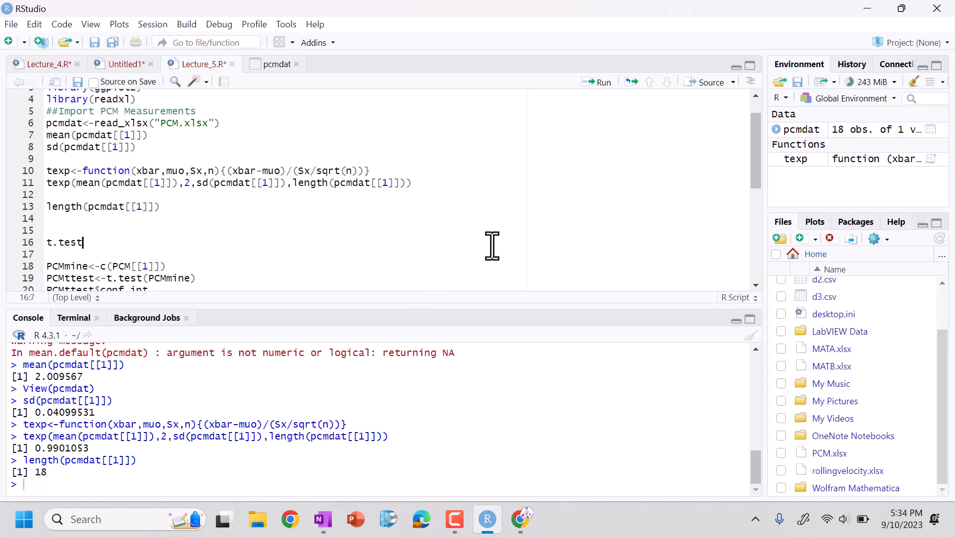
{"action": "left_click", "coordinate": [897, 222]}
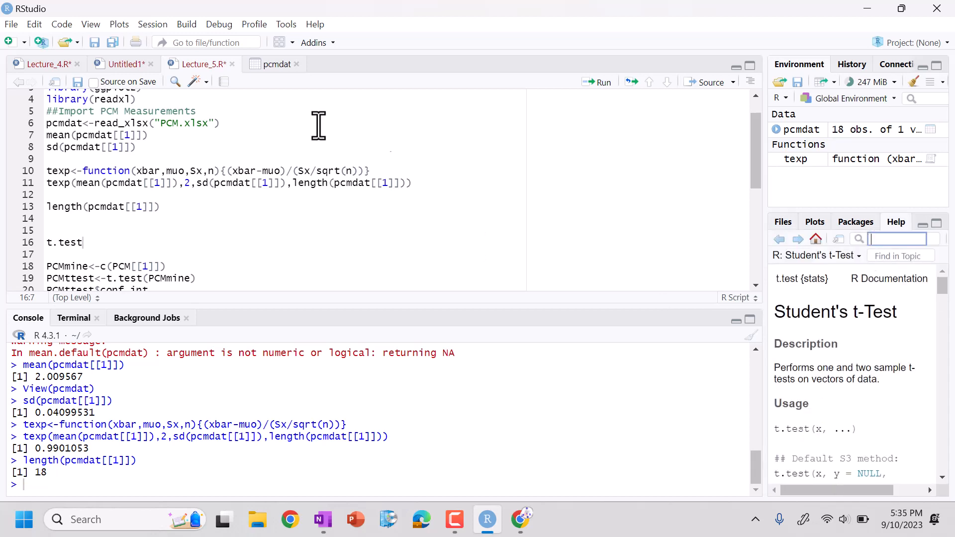
Add install.packages('stats') below library(readxl) and run it, declining the R restart.
{"action": "left_click", "coordinate": [158, 100]}
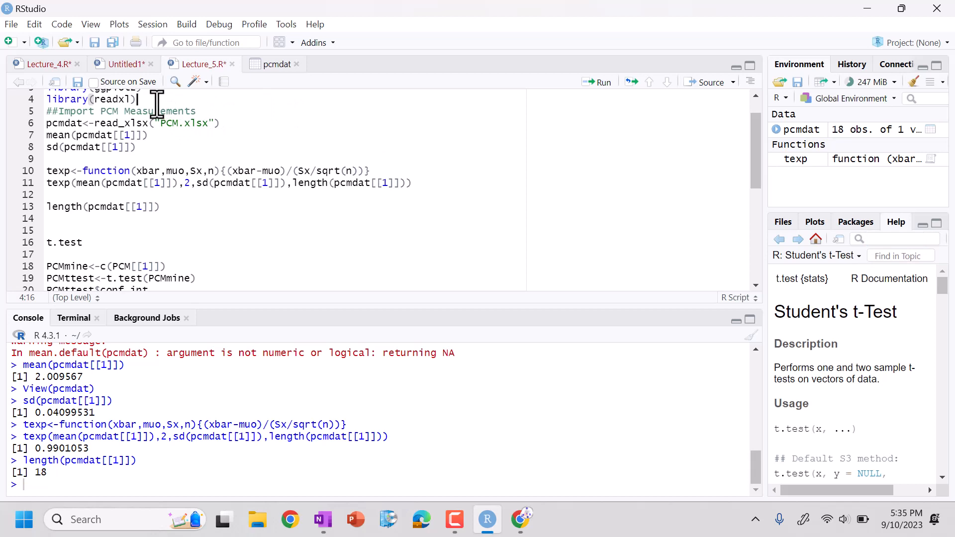
{"action": "key", "text": "Return"}
{"action": "type", "text": "install."}
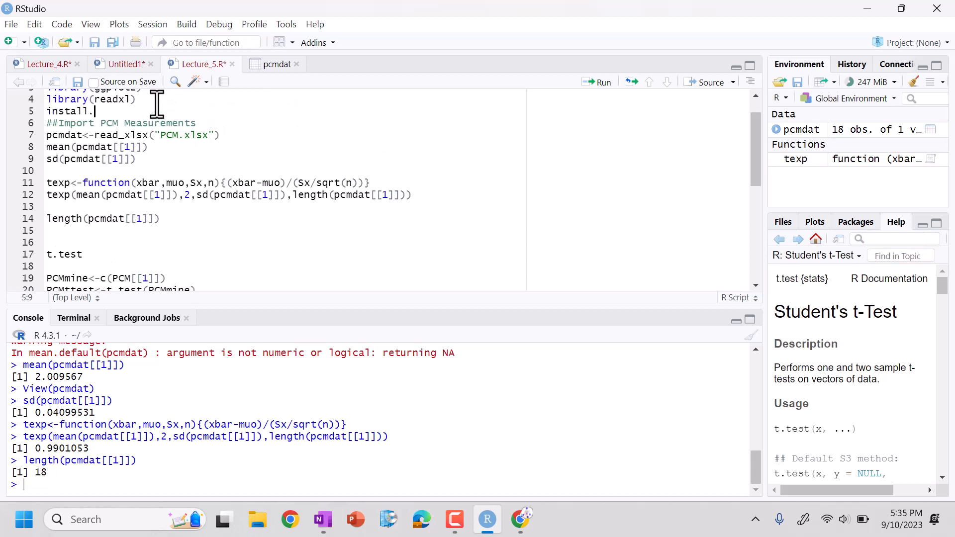
{"action": "type", "text": "pack"}
{"action": "key", "text": "Tab"}
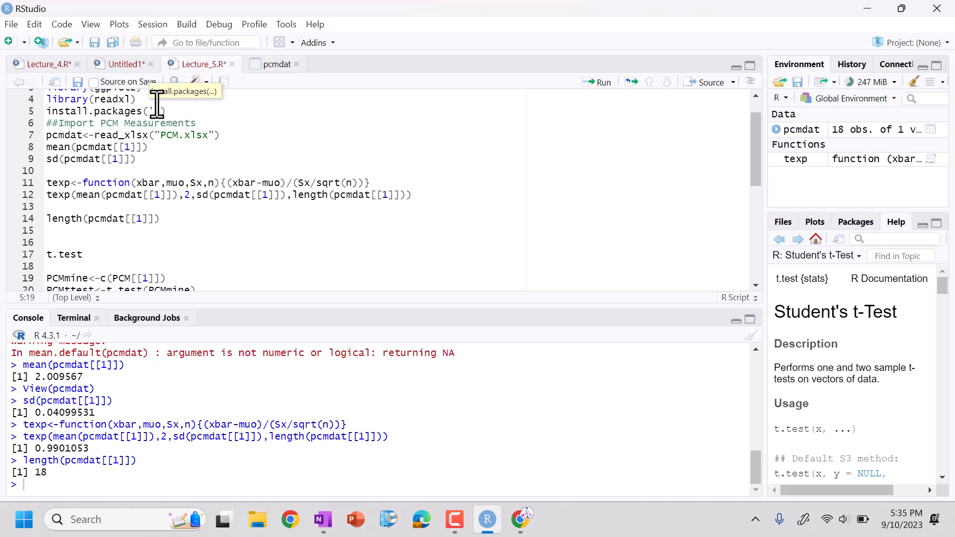
{"action": "type", "text": "stats"}
{"action": "key", "text": "ctrl+Return"}
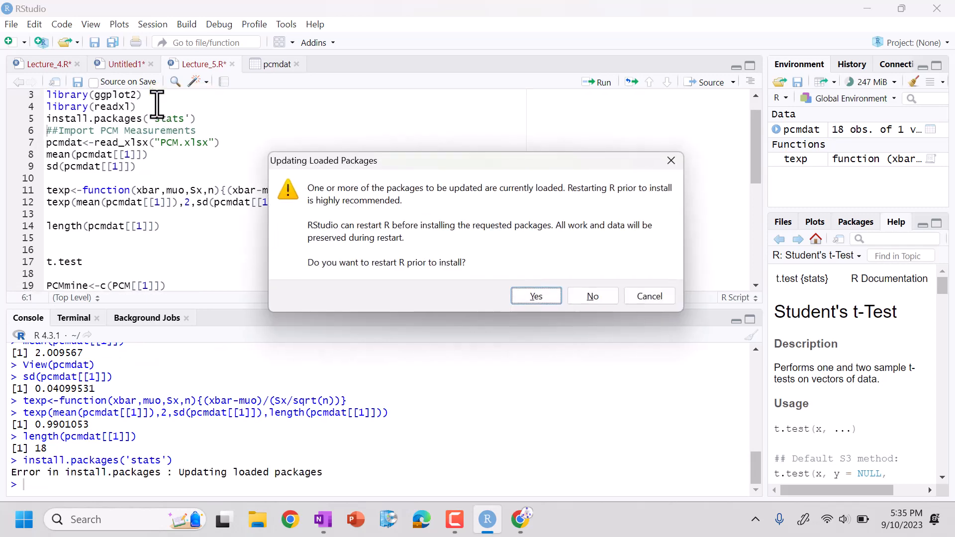
{"action": "left_click", "coordinate": [594, 296]}
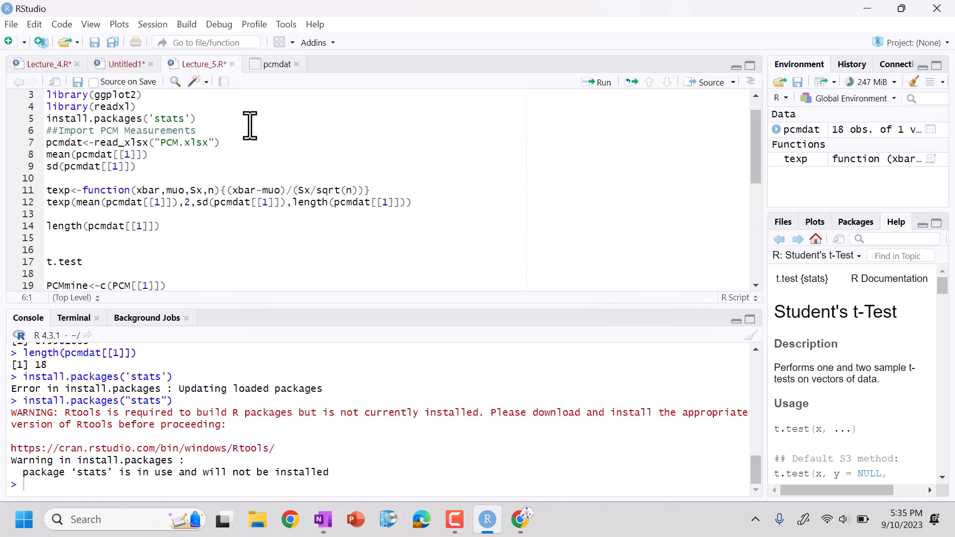
Add library(stats) on the next line, run it, and widen the help pane.
{"action": "key", "text": "Return"}
{"action": "type", "text": "library"}
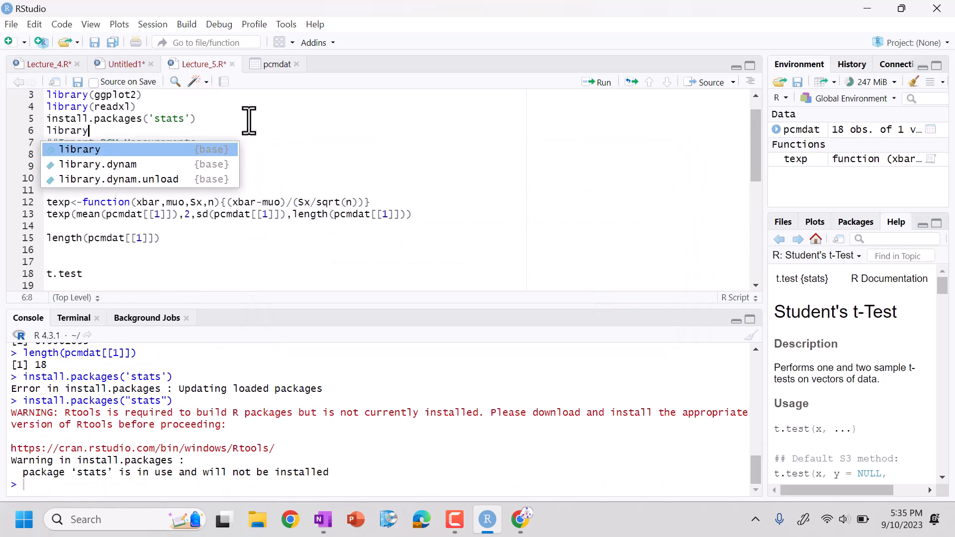
{"action": "type", "text": "(s"}
{"action": "type", "text": "tats"}
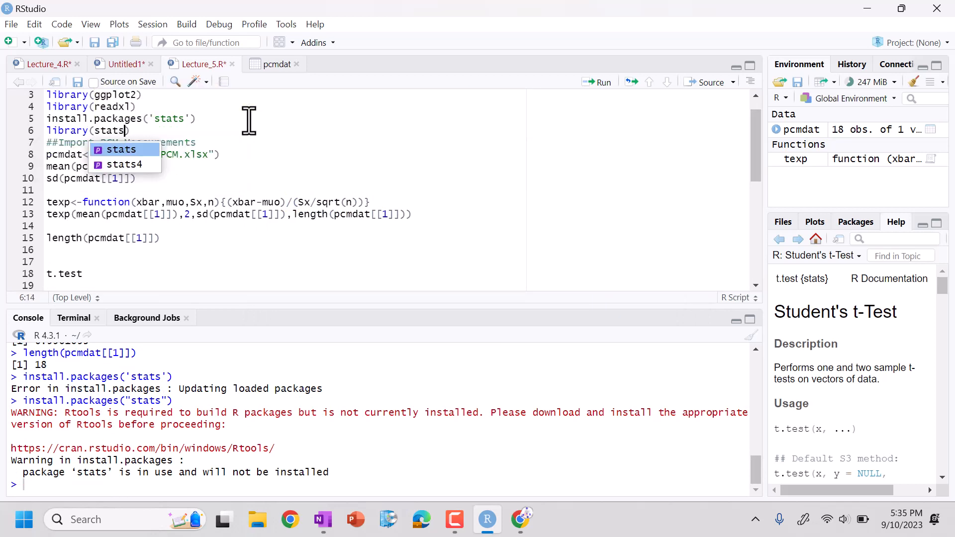
{"action": "key", "text": "ctrl+Return"}
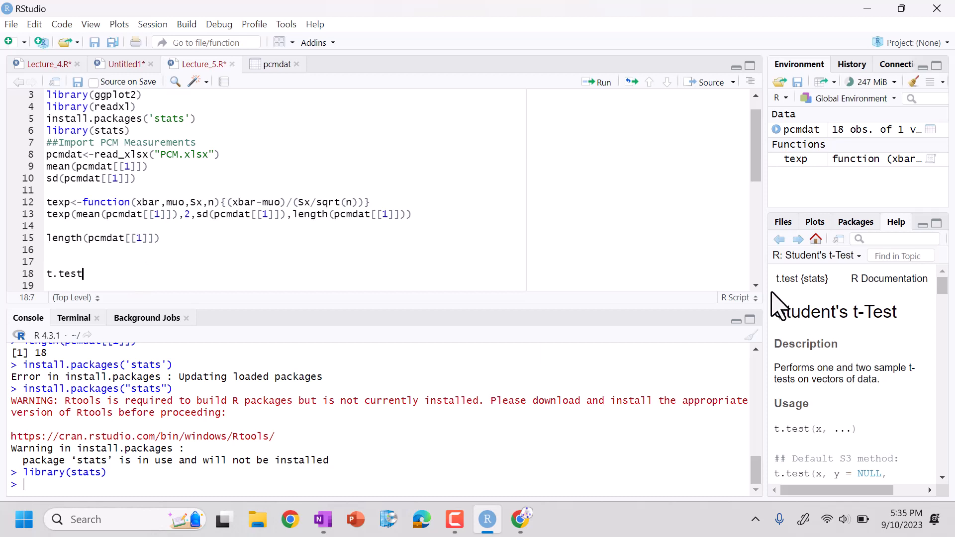
{"action": "left_click_drag", "start_coordinate": [767, 293], "coordinate": [638, 293]}
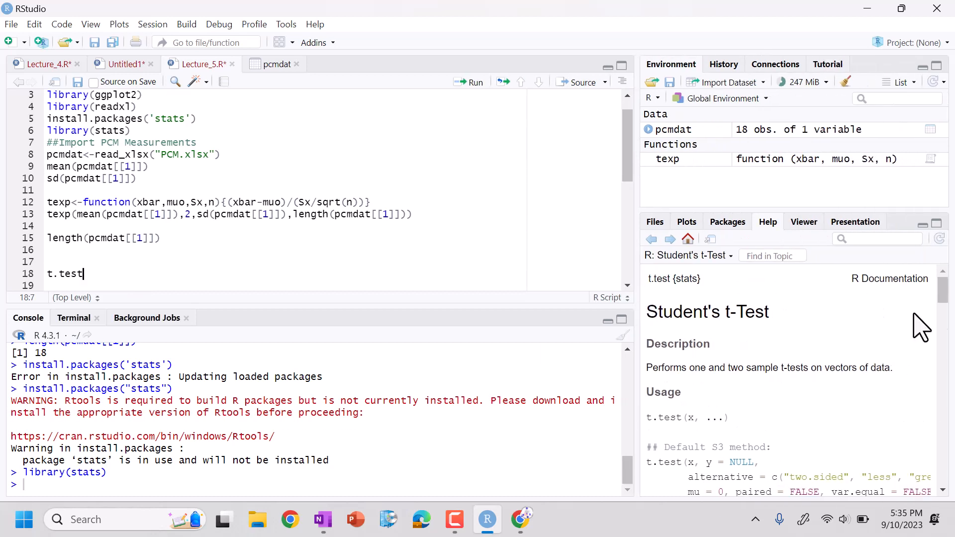
{"action": "left_click_drag", "start_coordinate": [944, 292], "coordinate": [950, 425]}
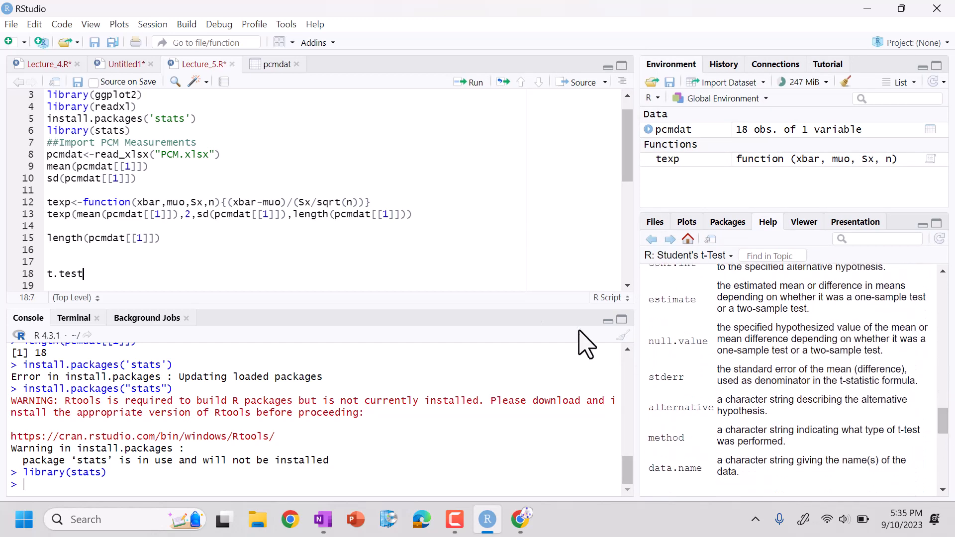
{"action": "type", "text": "(pcmd"}
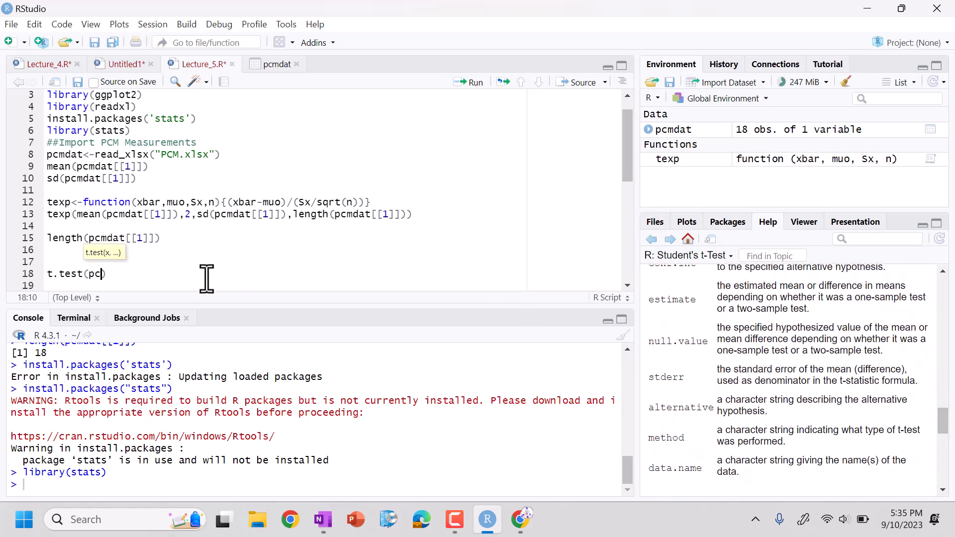
{"action": "type", "text": "at[["}
{"action": "type", "text": "1"}
Run t.test(pcmdat[[1]]), giving t = 207.97, df = 17 and 95% CI 1.989181–2.029954.
{"action": "key", "text": "ctrl+Return"}
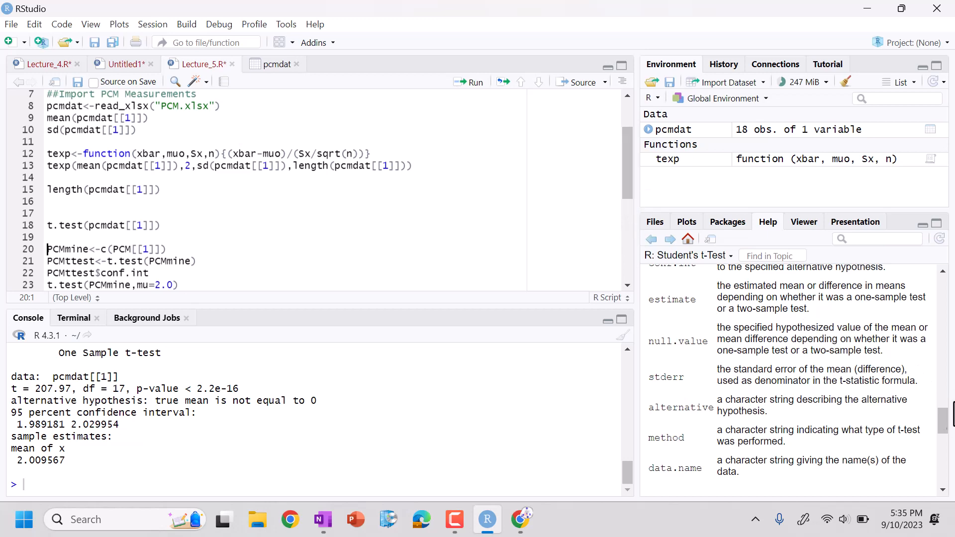
{"action": "left_click_drag", "start_coordinate": [943, 418], "coordinate": [944, 295]}
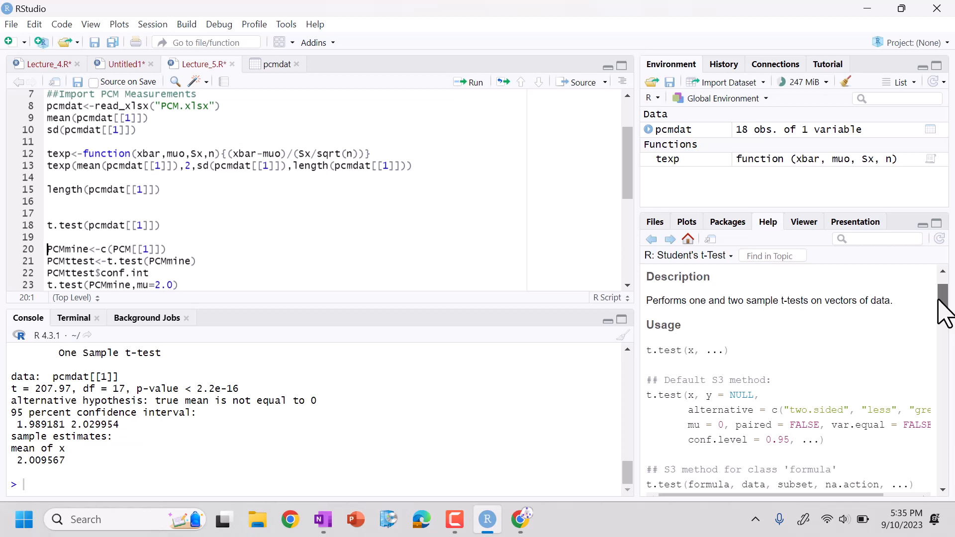
{"action": "left_click_drag", "start_coordinate": [945, 309], "coordinate": [944, 317]}
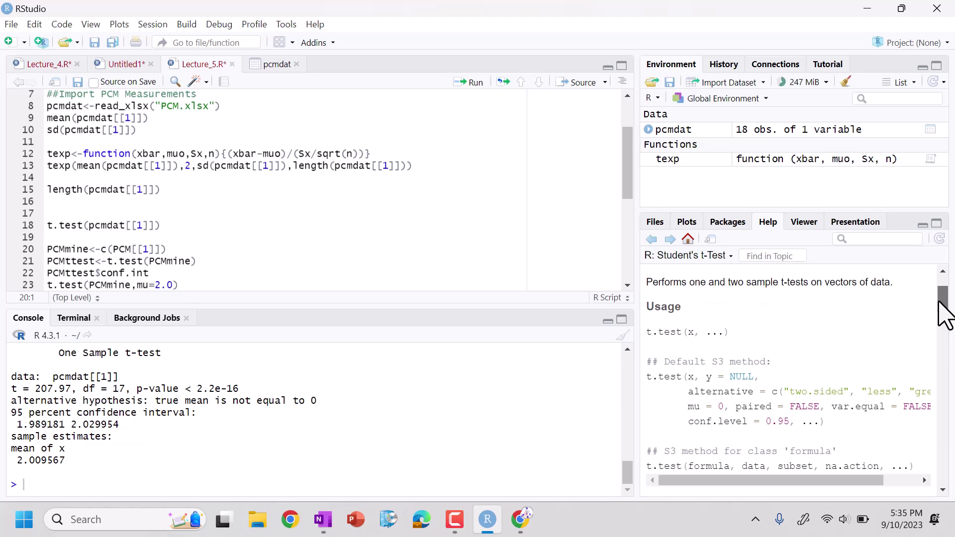
Add conf.level = .95 and alternative = 'two.sided' to the t.test call and rerun it.
{"action": "left_click", "coordinate": [156, 225]}
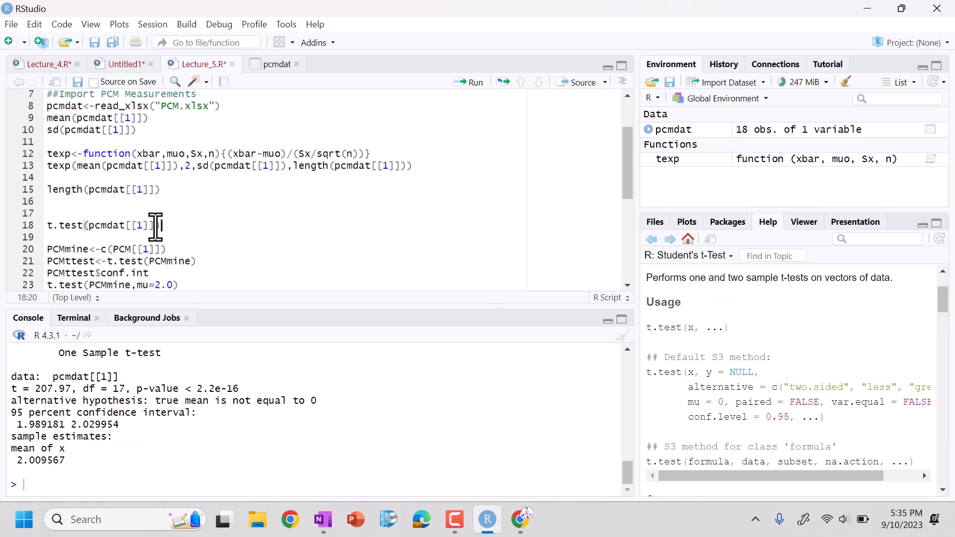
{"action": "key", "text": "Left"}
{"action": "type", "text": ",confi"}
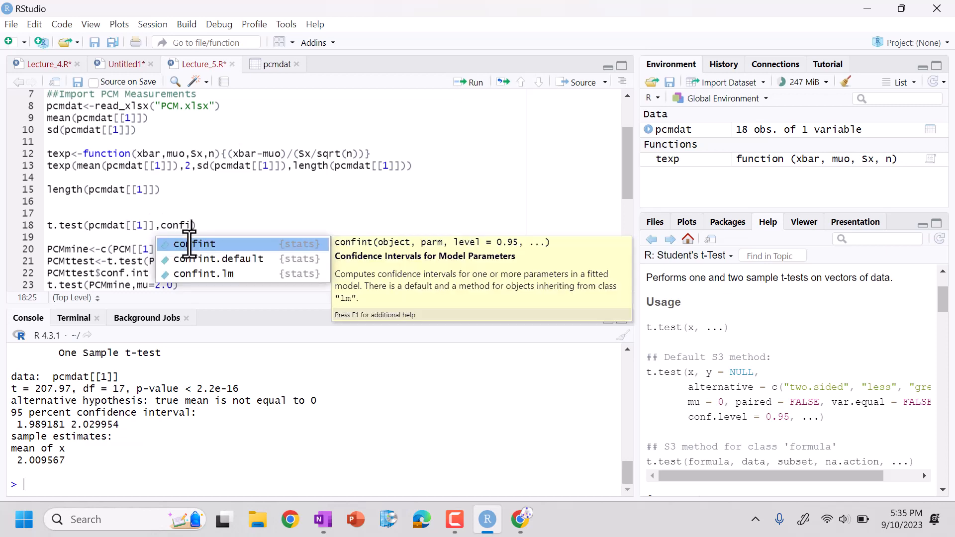
{"action": "key", "text": "BackSpace"}
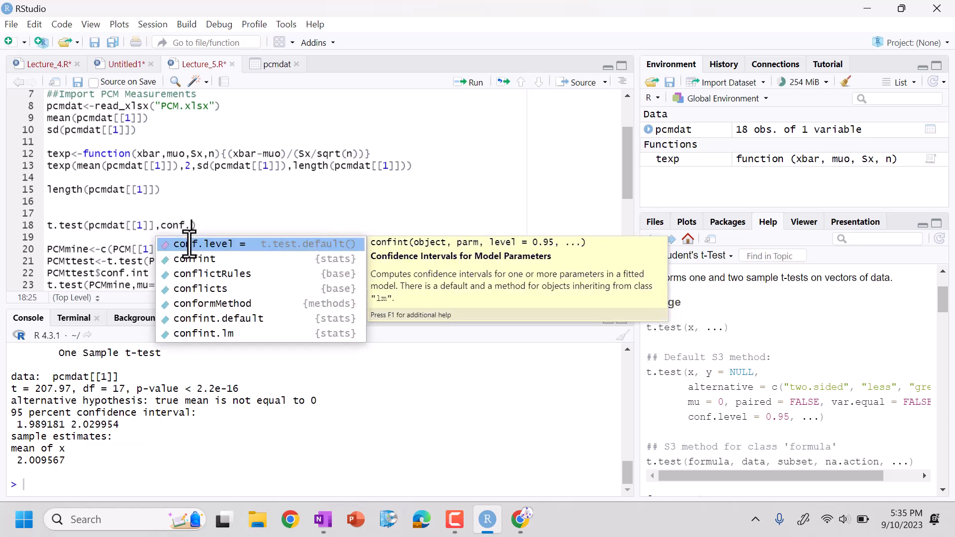
{"action": "key", "text": "Tab"}
{"action": "type", "text": ".95, al"}
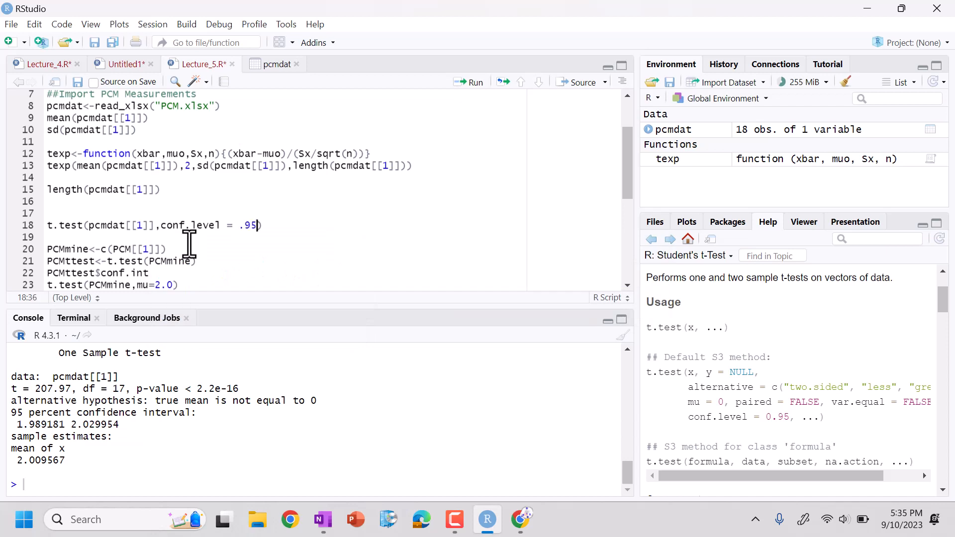
{"action": "type", "text": "t"}
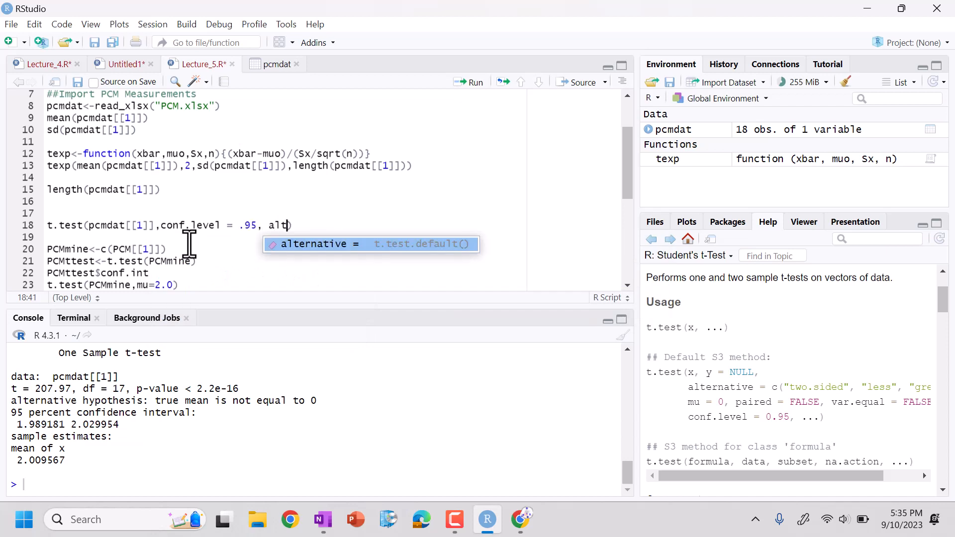
{"action": "key", "text": "Tab"}
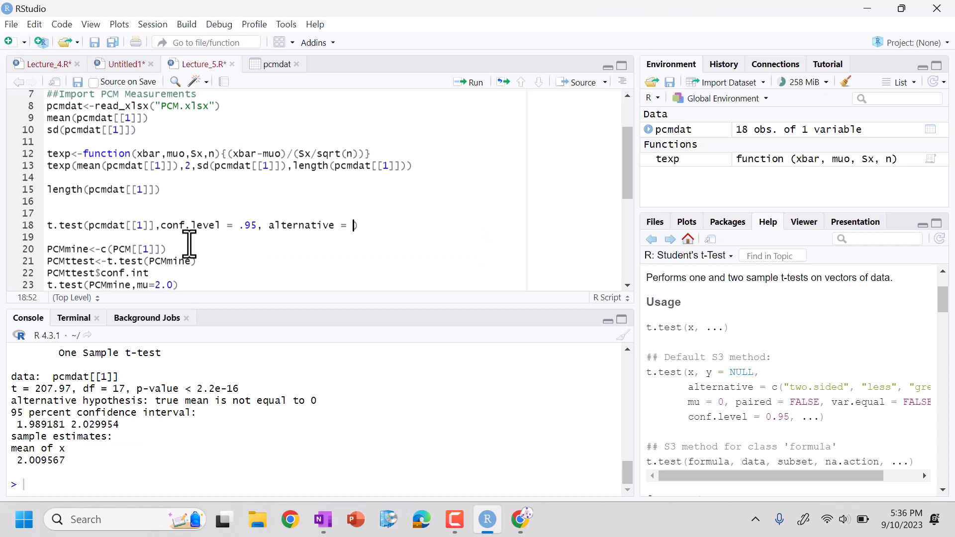
{"action": "type", "text": "two.s"}
{"action": "type", "text": "ided'"}
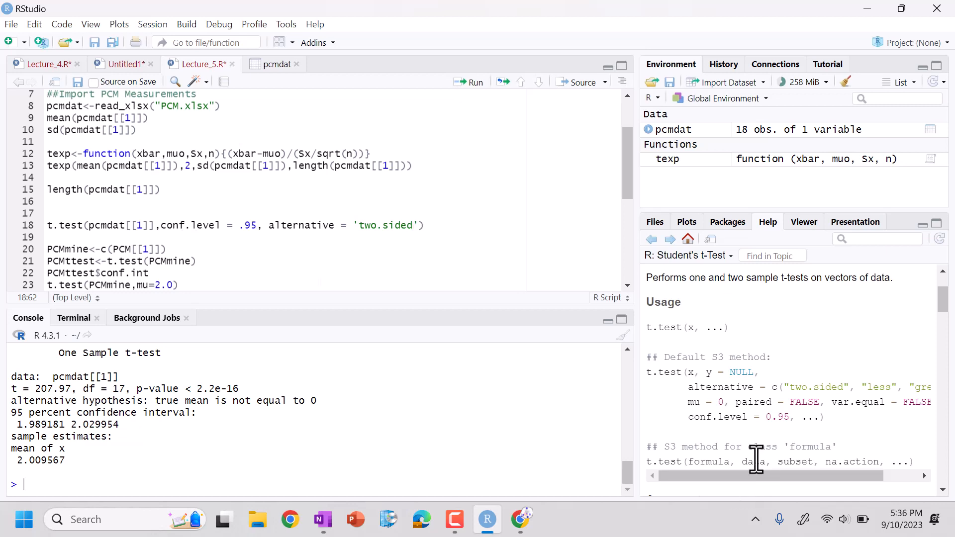
{"action": "mouse_move", "coordinate": [758, 477]}
{"action": "left_mouse_down"}
{"action": "mouse_move", "coordinate": [797, 482]}
{"action": "mouse_move", "coordinate": [716, 478]}
{"action": "left_mouse_up"}
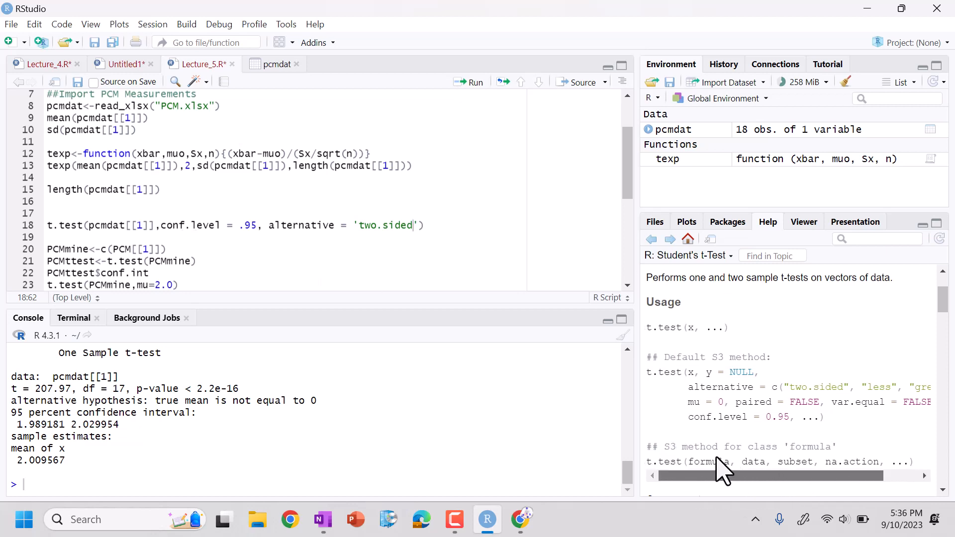
{"action": "left_click", "coordinate": [435, 223]}
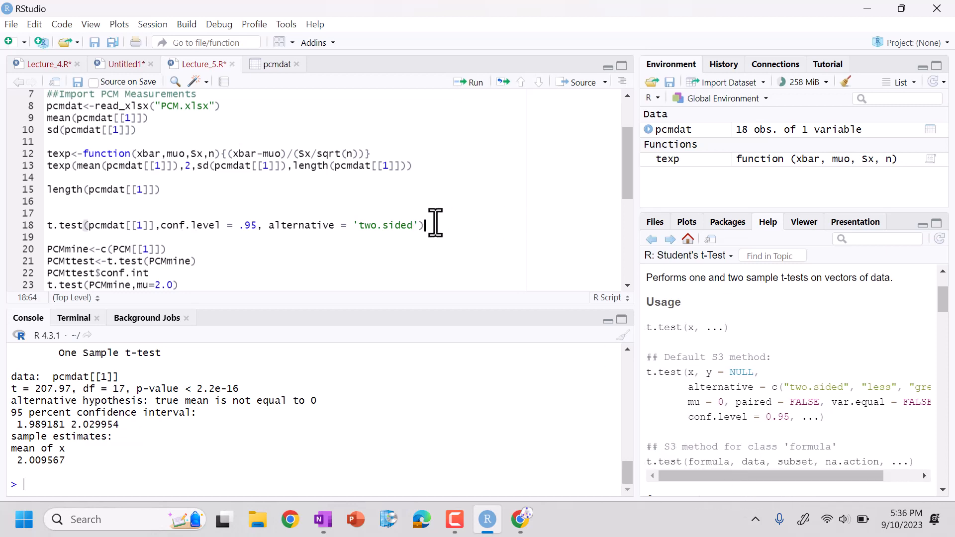
{"action": "key", "text": "ctrl+Return"}
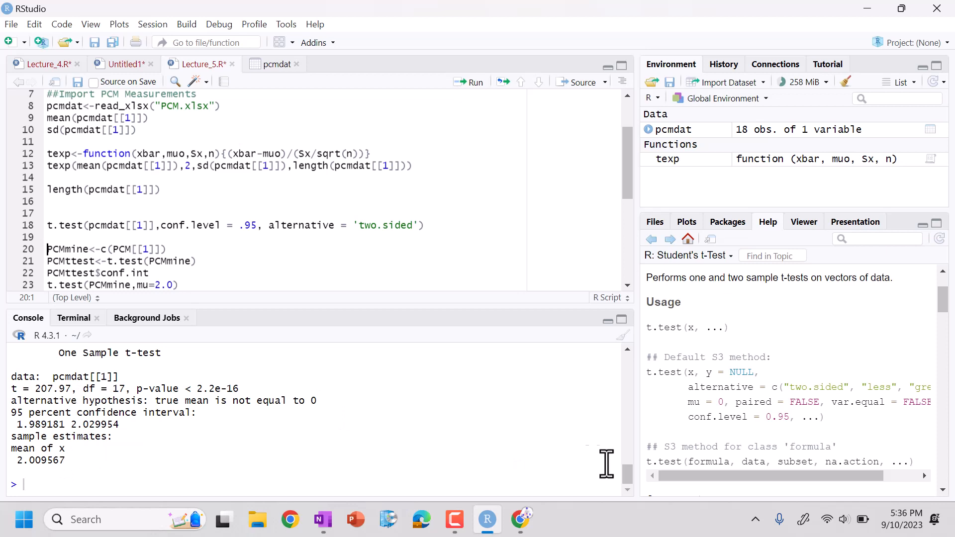
{"action": "left_click_drag", "start_coordinate": [628, 476], "coordinate": [633, 484]}
Run the t-test against mu = 2.0 and highlight the p-value 0.336 result line.
{"action": "left_click", "coordinate": [416, 225]}
{"action": "type", "text": ",mu = 2.0"}
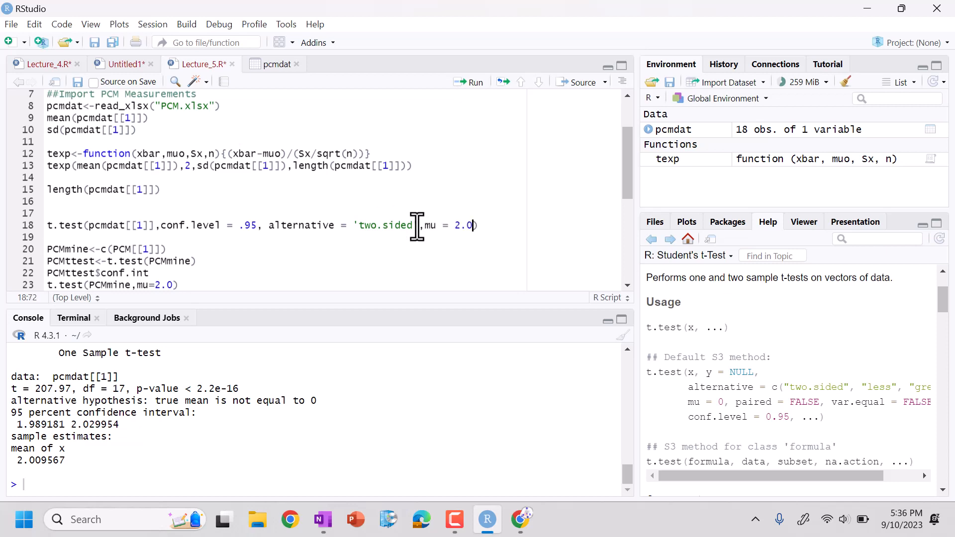
{"action": "key", "text": "ctrl+Return"}
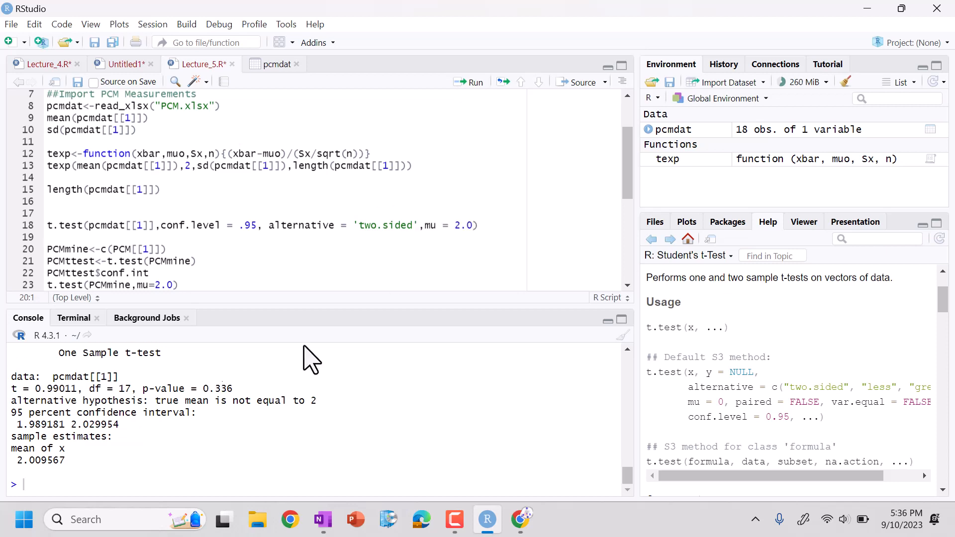
{"action": "triple_click", "coordinate": [62, 389]}
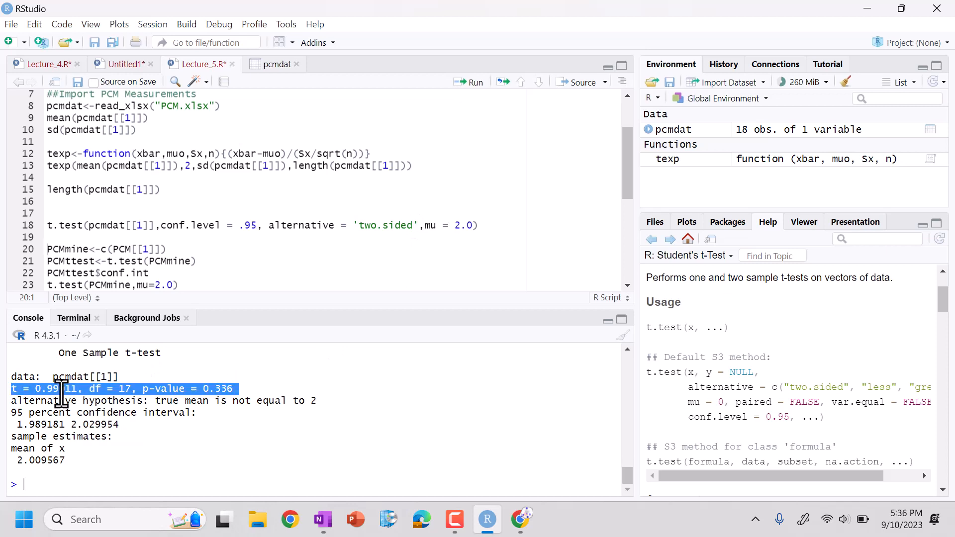
{"action": "left_click", "coordinate": [327, 522]}
{"action": "mouse_move", "coordinate": [627, 478]}
{"action": "left_mouse_down"}
{"action": "mouse_move", "coordinate": [622, 419]}
{"action": "mouse_move", "coordinate": [625, 477]}
{"action": "left_mouse_up"}
Pick out the p-value = 0.336 and alternative hypothesis lines in the console output.
{"action": "triple_click", "coordinate": [45, 407]}
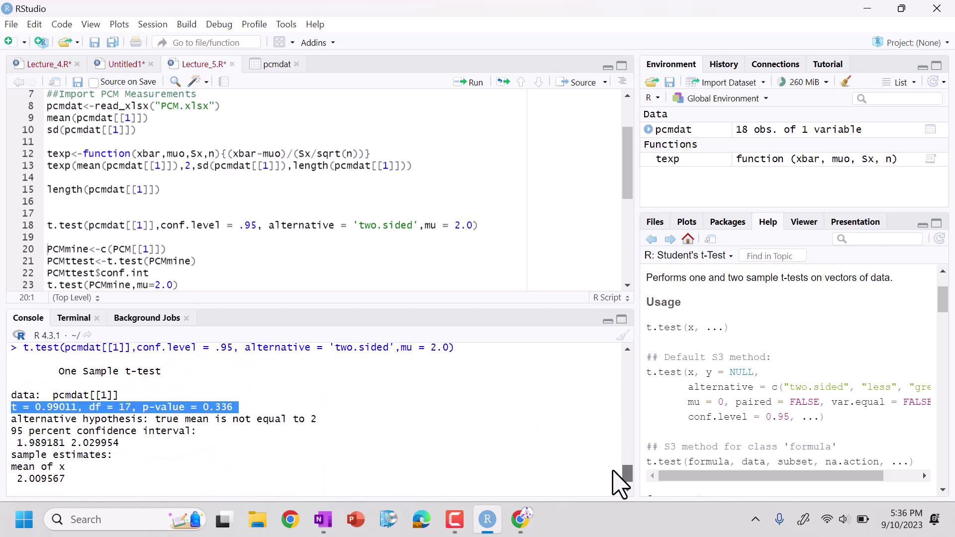
{"action": "left_click", "coordinate": [56, 429]}
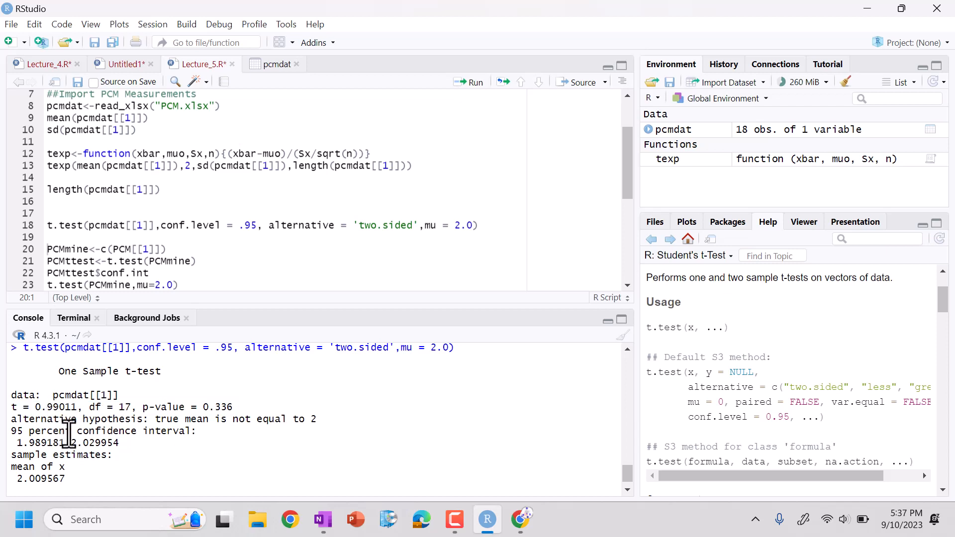
{"action": "triple_click", "coordinate": [206, 420]}
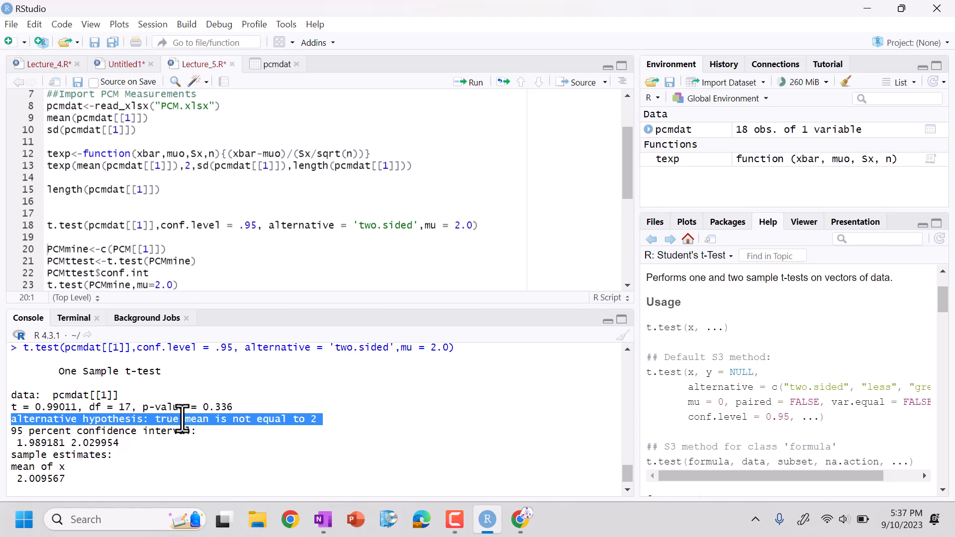
{"action": "left_click", "coordinate": [149, 419]}
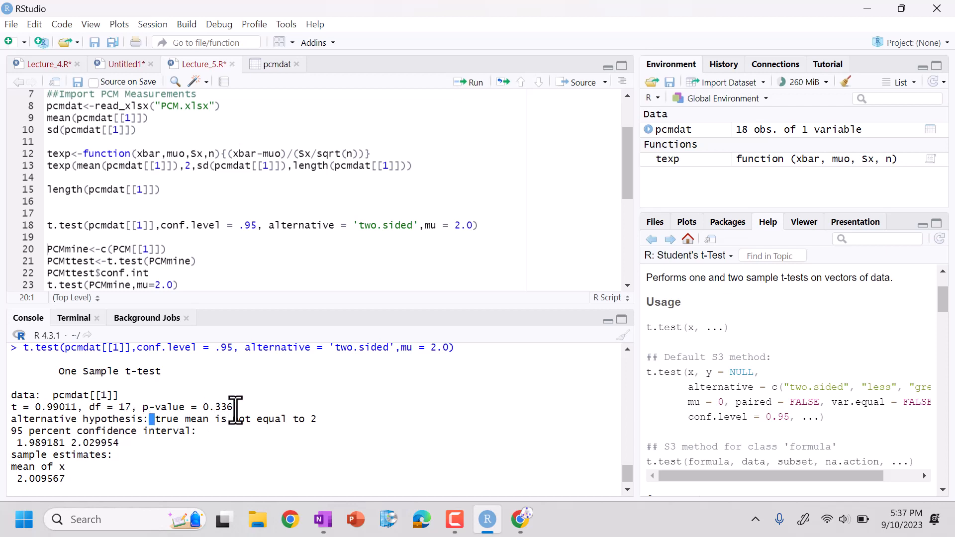
{"action": "left_click_drag", "start_coordinate": [238, 408], "coordinate": [142, 407]}
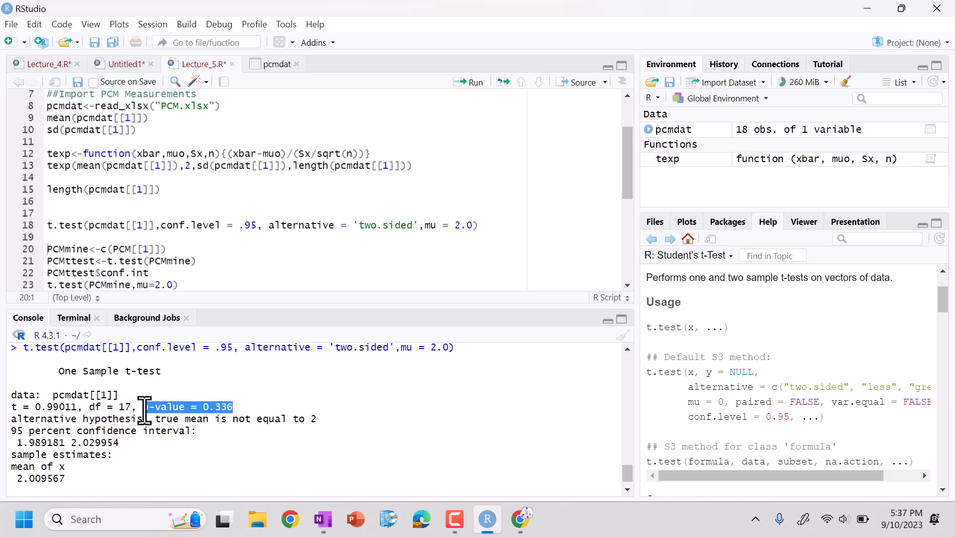
Circle the P-Values heading and P-Value term in red and underline the full definition.
{"action": "left_click", "coordinate": [322, 519]}
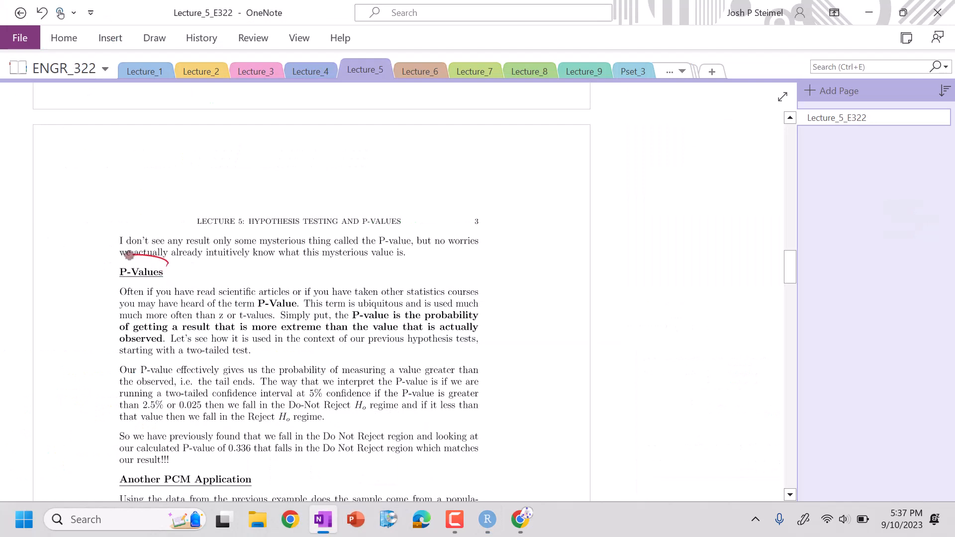
{"action": "left_click_drag", "start_coordinate": [172, 277], "coordinate": [169, 254]}
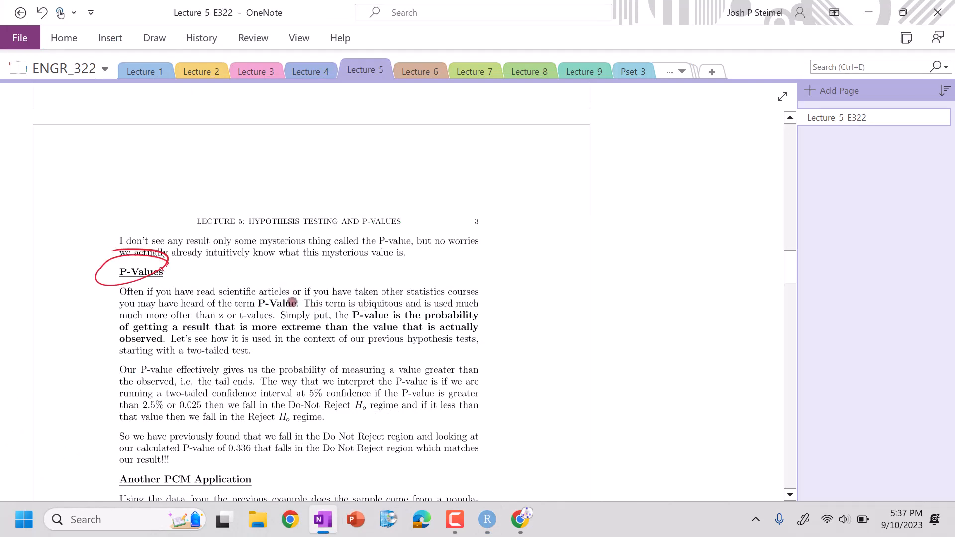
{"action": "left_click_drag", "start_coordinate": [304, 311], "coordinate": [298, 291]}
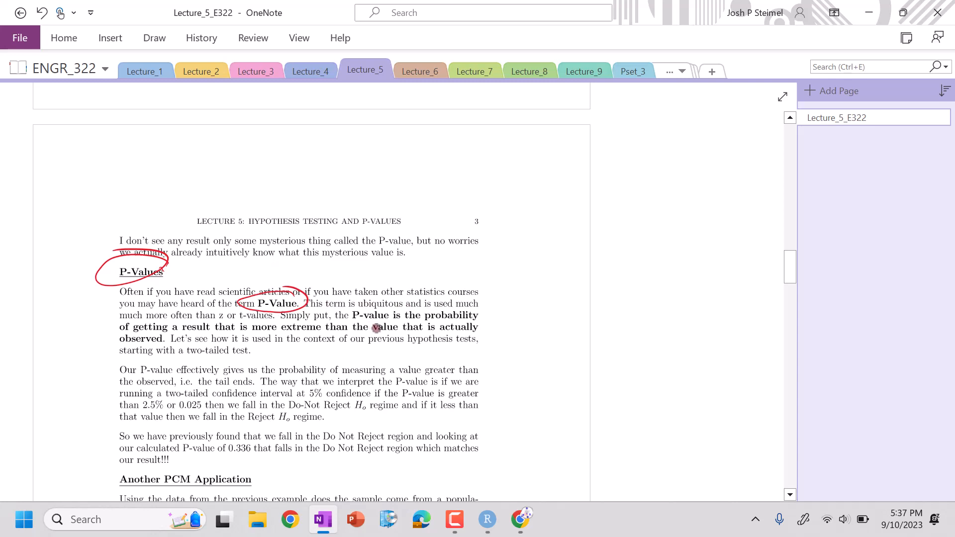
{"action": "left_click_drag", "start_coordinate": [357, 318], "coordinate": [459, 319]}
{"action": "left_click_drag", "start_coordinate": [224, 332], "coordinate": [457, 334]}
{"action": "left_click_drag", "start_coordinate": [116, 345], "coordinate": [148, 343]}
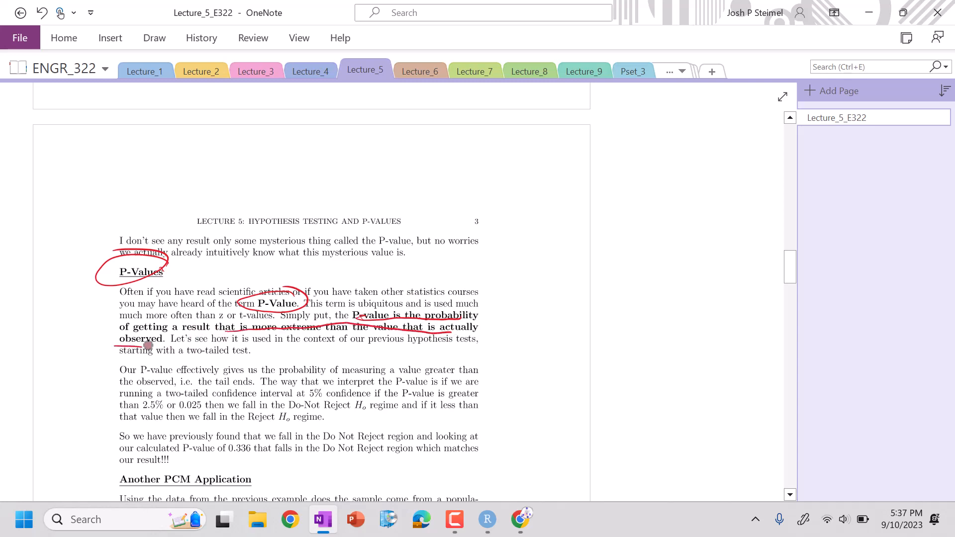
{"action": "left_click_drag", "start_coordinate": [476, 331], "coordinate": [465, 362]}
Underline observed, tail ends, P-value, two-tailed and Do-Not Reject H0, circling the 0.025 threshold.
{"action": "left_click_drag", "start_coordinate": [139, 377], "coordinate": [173, 383]}
{"action": "left_click_drag", "start_coordinate": [207, 388], "coordinate": [240, 383]}
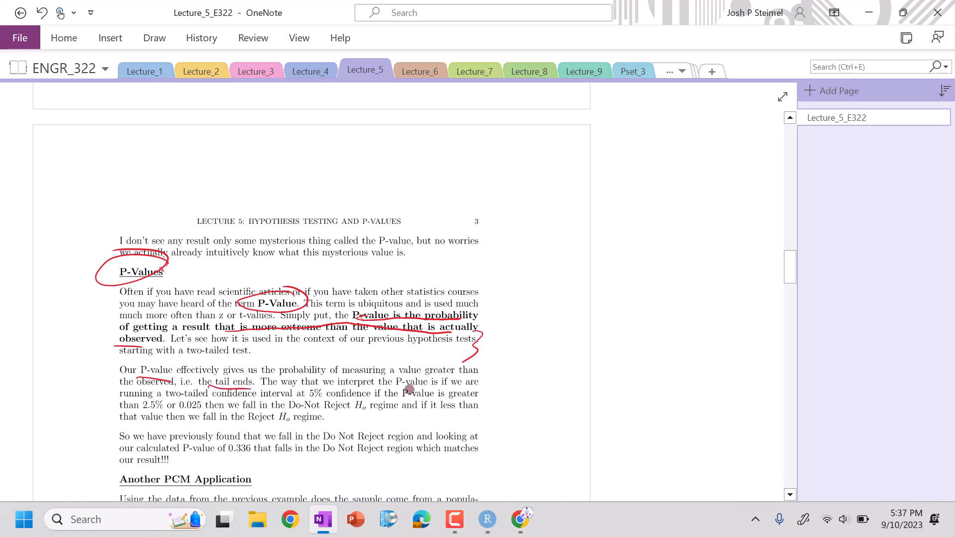
{"action": "left_click_drag", "start_coordinate": [395, 383], "coordinate": [427, 382]}
{"action": "left_click_drag", "start_coordinate": [161, 399], "coordinate": [211, 396]}
{"action": "mouse_move", "coordinate": [176, 411]}
{"action": "left_mouse_down"}
{"action": "mouse_move", "coordinate": [202, 396]}
{"action": "mouse_move", "coordinate": [178, 403]}
{"action": "mouse_move", "coordinate": [185, 410]}
{"action": "left_mouse_up"}
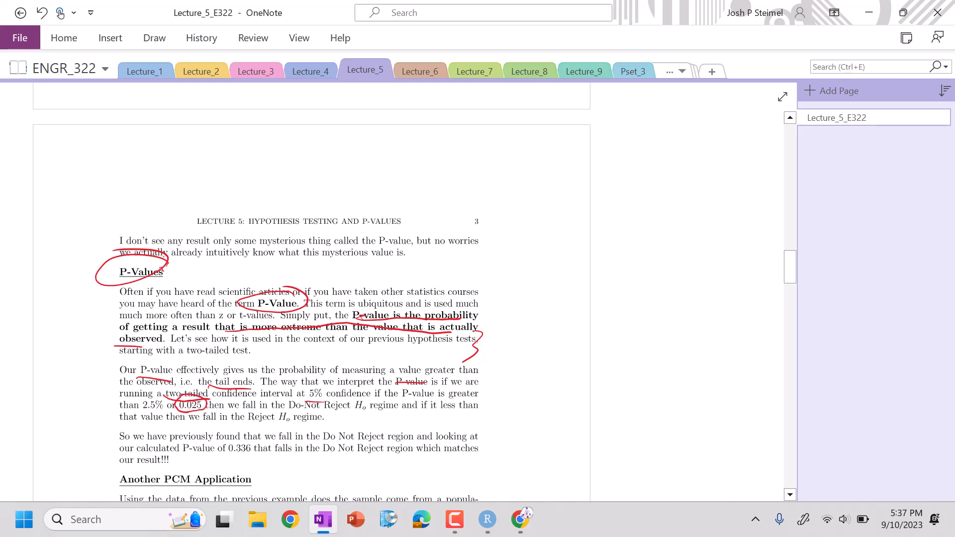
{"action": "left_click_drag", "start_coordinate": [288, 411], "coordinate": [364, 413]}
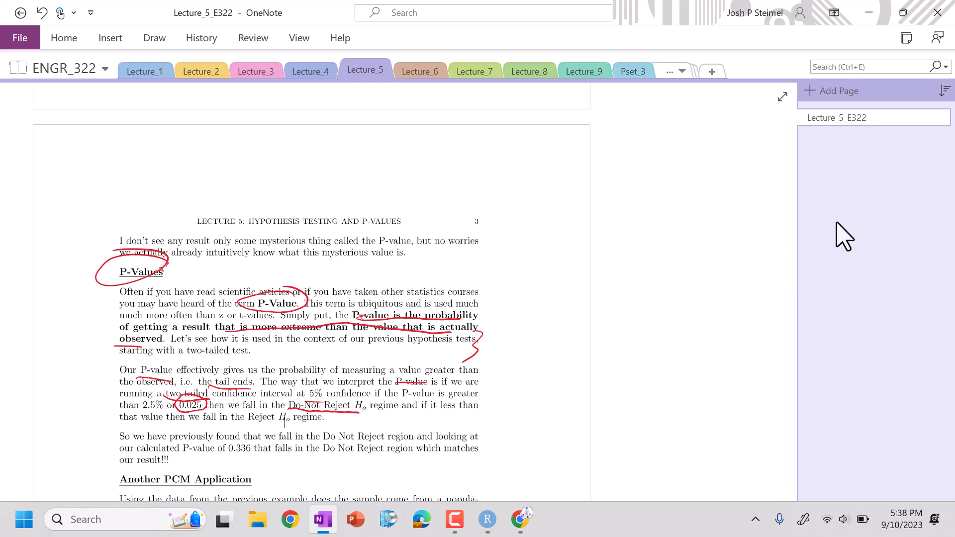
{"action": "mouse_move", "coordinate": [791, 270]}
{"action": "left_mouse_down"}
{"action": "mouse_move", "coordinate": [788, 210]}
{"action": "mouse_move", "coordinate": [788, 219]}
{"action": "left_mouse_up"}
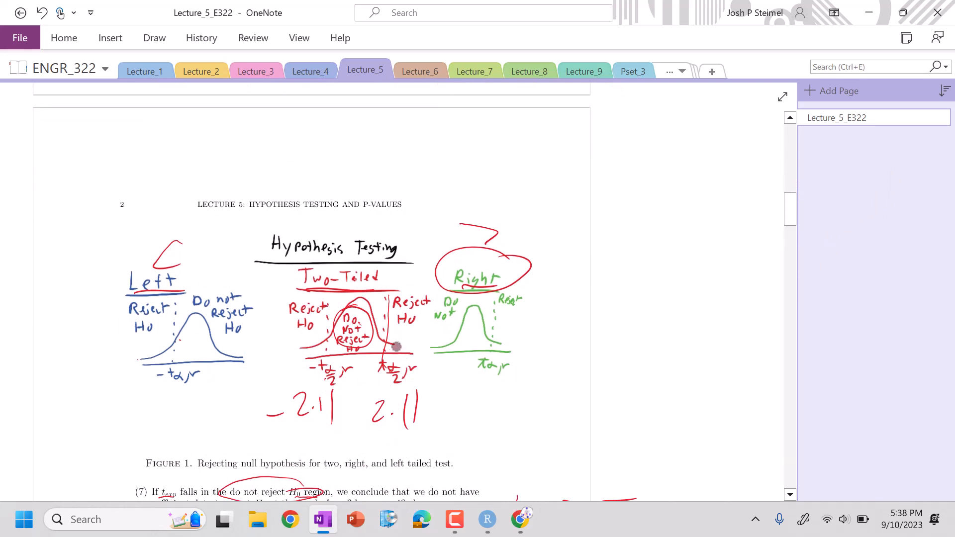
Shade both rejection tails of the two-tailed curve and circle the -t α/2 and +t α/2 labels.
{"action": "left_click_drag", "start_coordinate": [390, 352], "coordinate": [411, 345]}
{"action": "left_click_drag", "start_coordinate": [295, 360], "coordinate": [312, 349]}
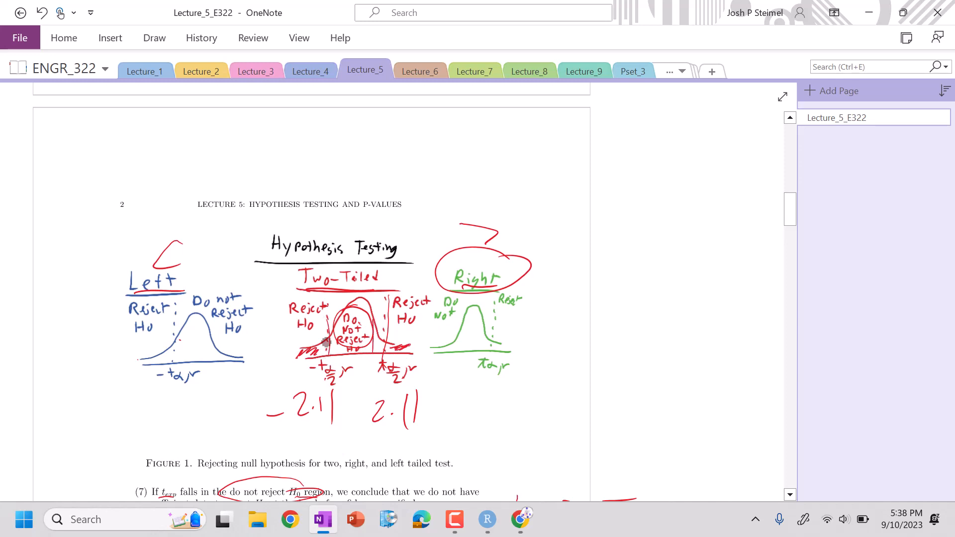
{"action": "left_click_drag", "start_coordinate": [321, 359], "coordinate": [333, 357]}
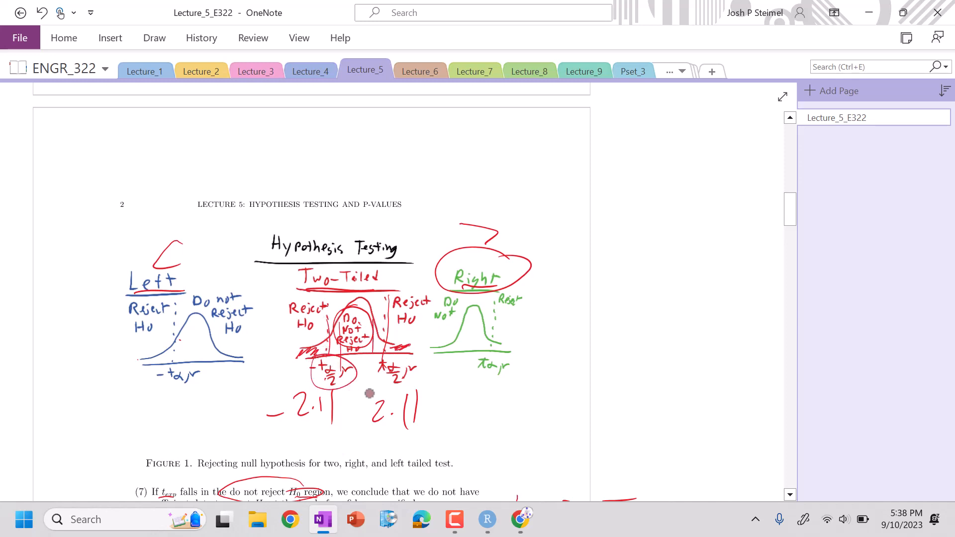
{"action": "left_click_drag", "start_coordinate": [414, 372], "coordinate": [388, 357]}
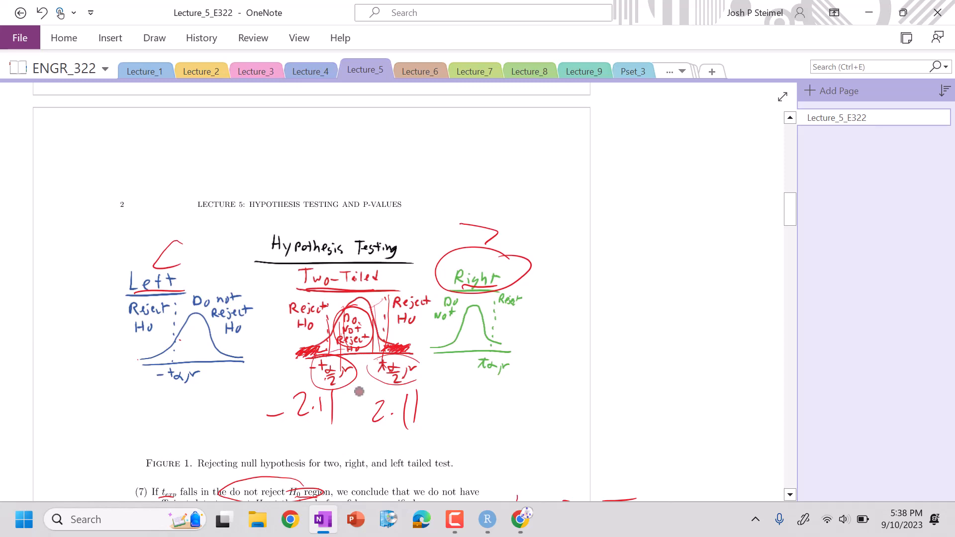
{"action": "scroll", "coordinate": [359, 391], "scroll_direction": "down", "scroll_amount": 5}
{"action": "scroll", "coordinate": [358, 391], "scroll_direction": "down", "scroll_amount": 5}
{"action": "scroll", "coordinate": [359, 391], "scroll_direction": "down", "scroll_amount": 5}
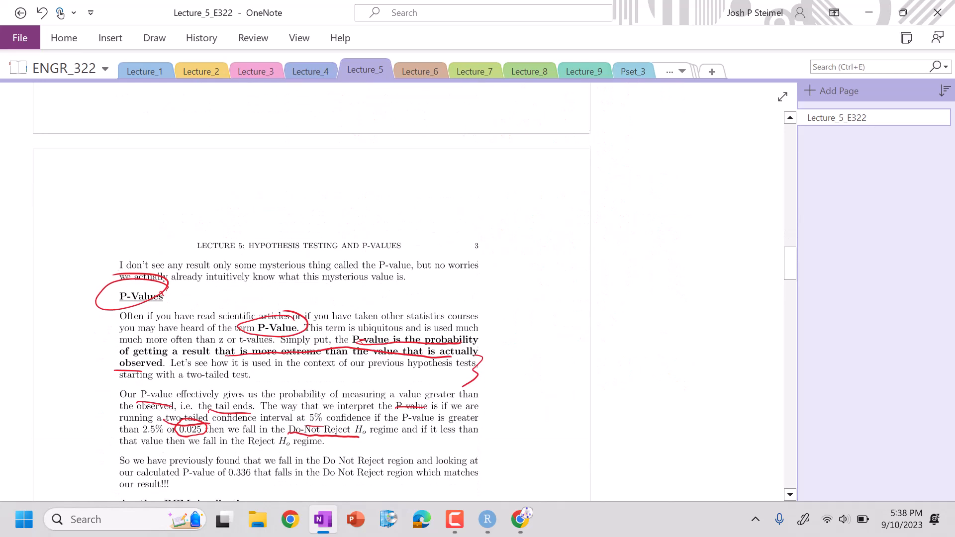
{"action": "scroll", "coordinate": [358, 392], "scroll_direction": "down", "scroll_amount": 5}
{"action": "scroll", "coordinate": [359, 298], "scroll_direction": "down", "scroll_amount": 1}
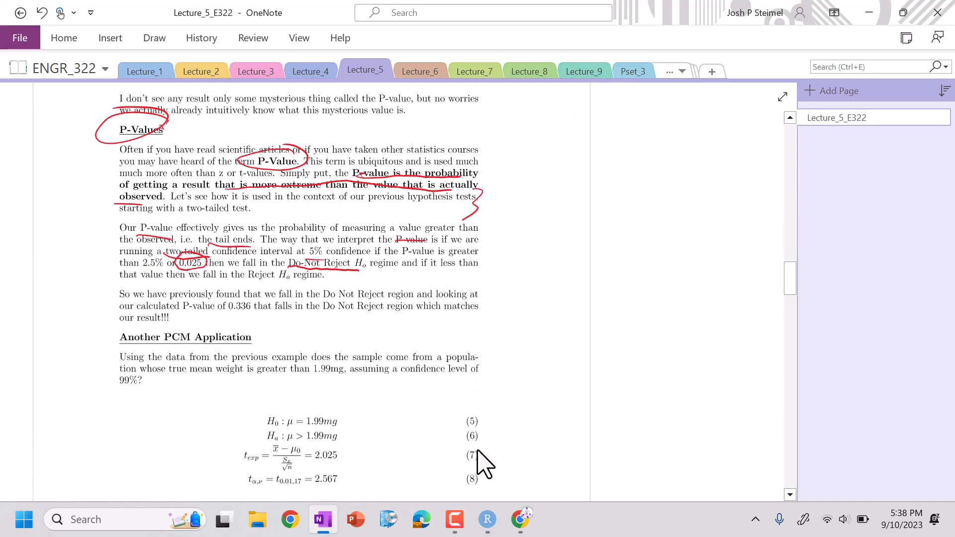
{"action": "mouse_move", "coordinate": [520, 519]}
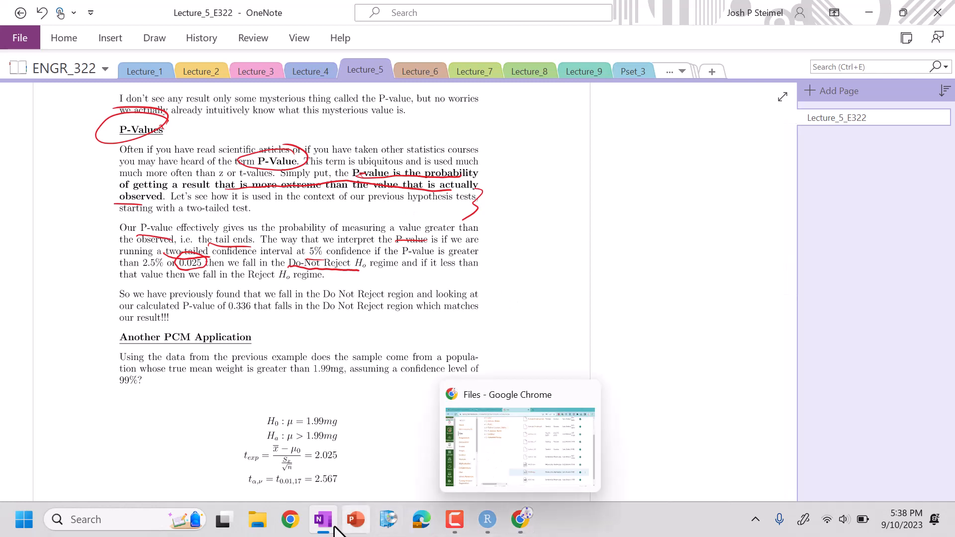
Bring RStudio's t-test output forward, deselect the p-value text, then switch to the browser.
{"action": "left_click", "coordinate": [488, 519]}
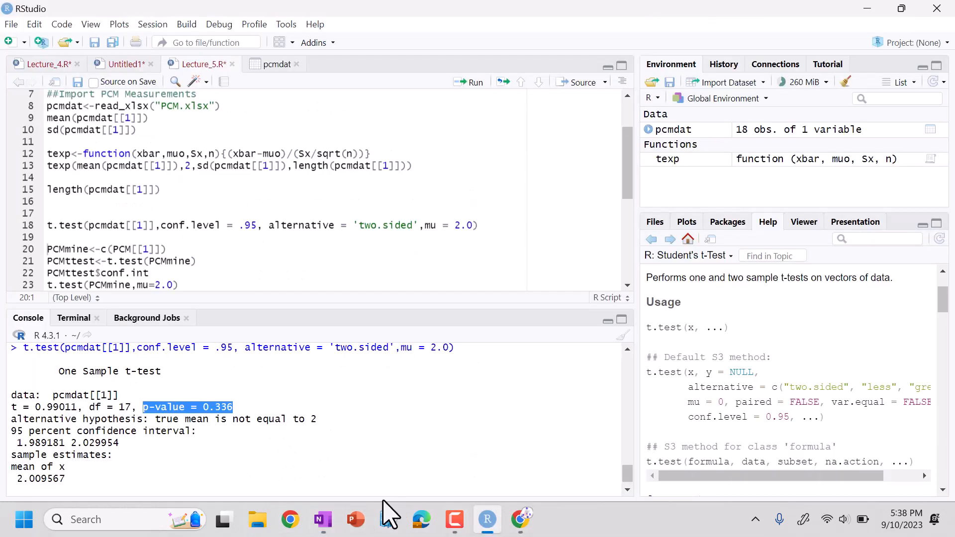
{"action": "left_click", "coordinate": [205, 457]}
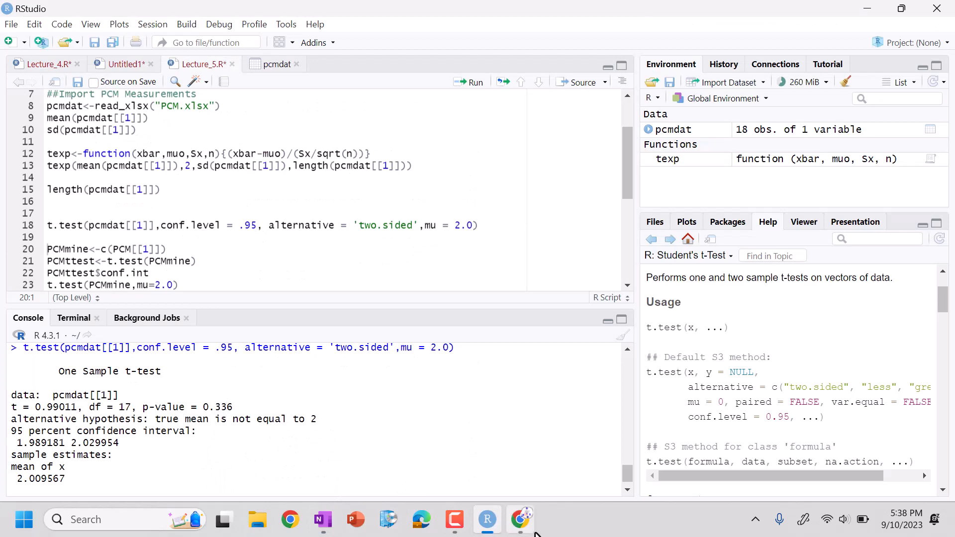
{"action": "left_click", "coordinate": [521, 519]}
Bring the Lecture 5 notes forward at the Another PCM Application example.
{"action": "left_click", "coordinate": [521, 520]}
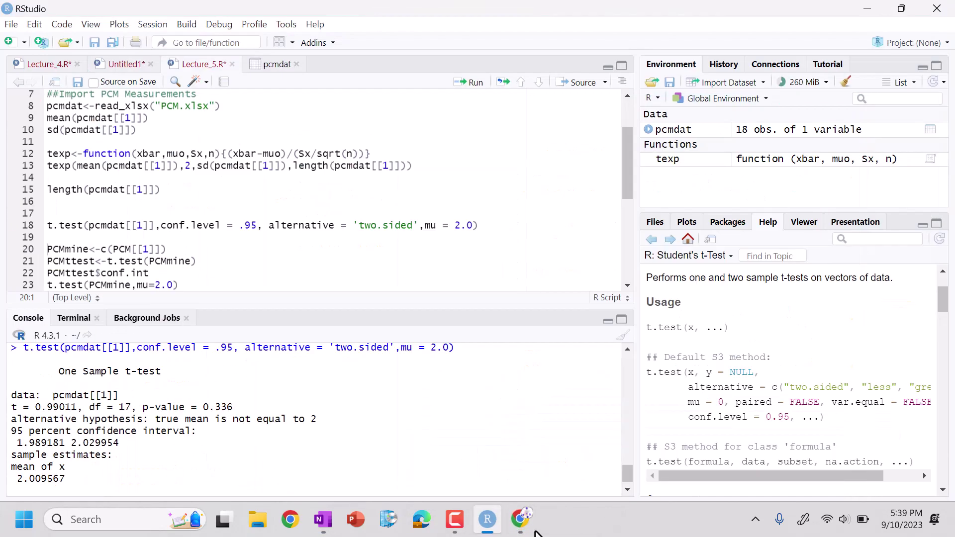
{"action": "left_click", "coordinate": [323, 520]}
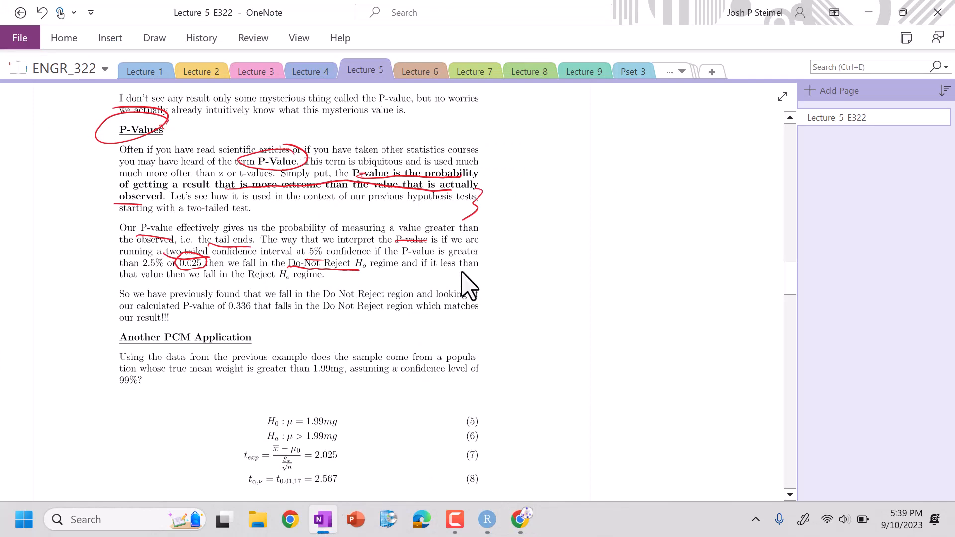
{"action": "scroll", "coordinate": [469, 286], "scroll_direction": "down", "scroll_amount": 2}
{"action": "scroll", "coordinate": [469, 286], "scroll_direction": "down", "scroll_amount": 2}
{"action": "scroll", "coordinate": [469, 286], "scroll_direction": "down", "scroll_amount": 2}
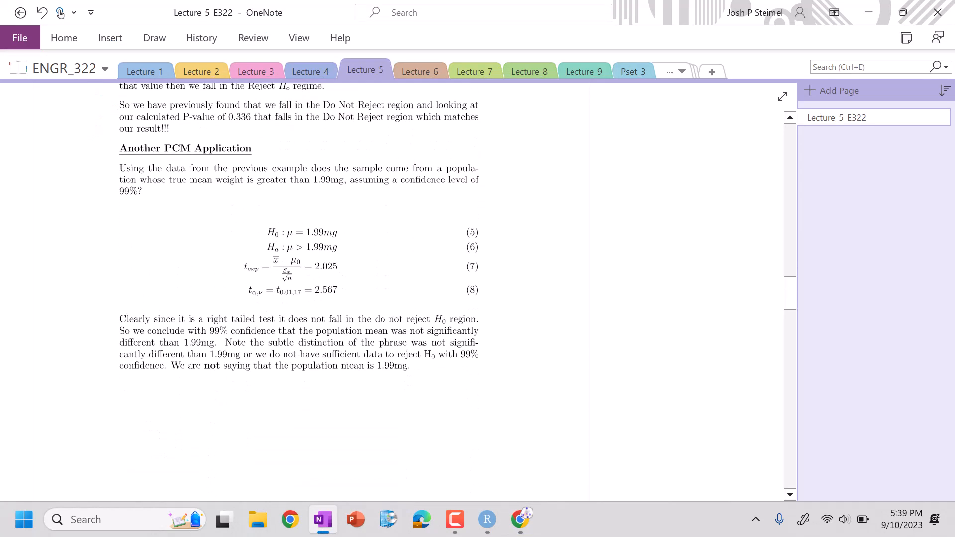